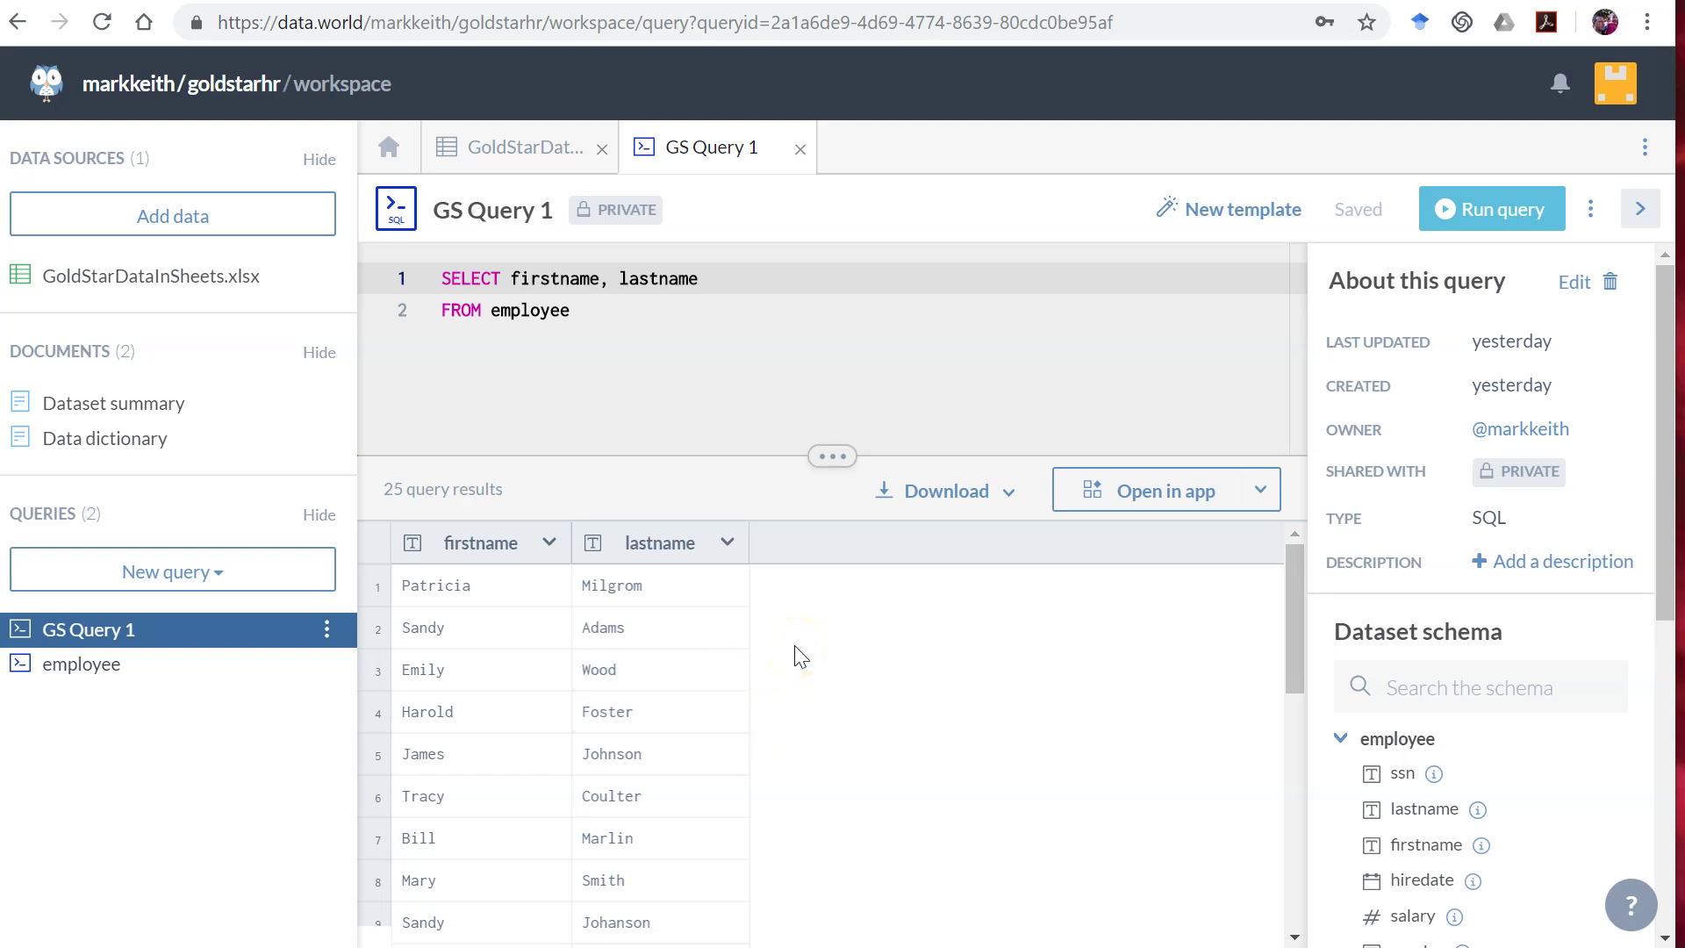
- Close the GS Query 1 query view and the GoldStarDataInSheets.xlsx file view
click(799, 151)
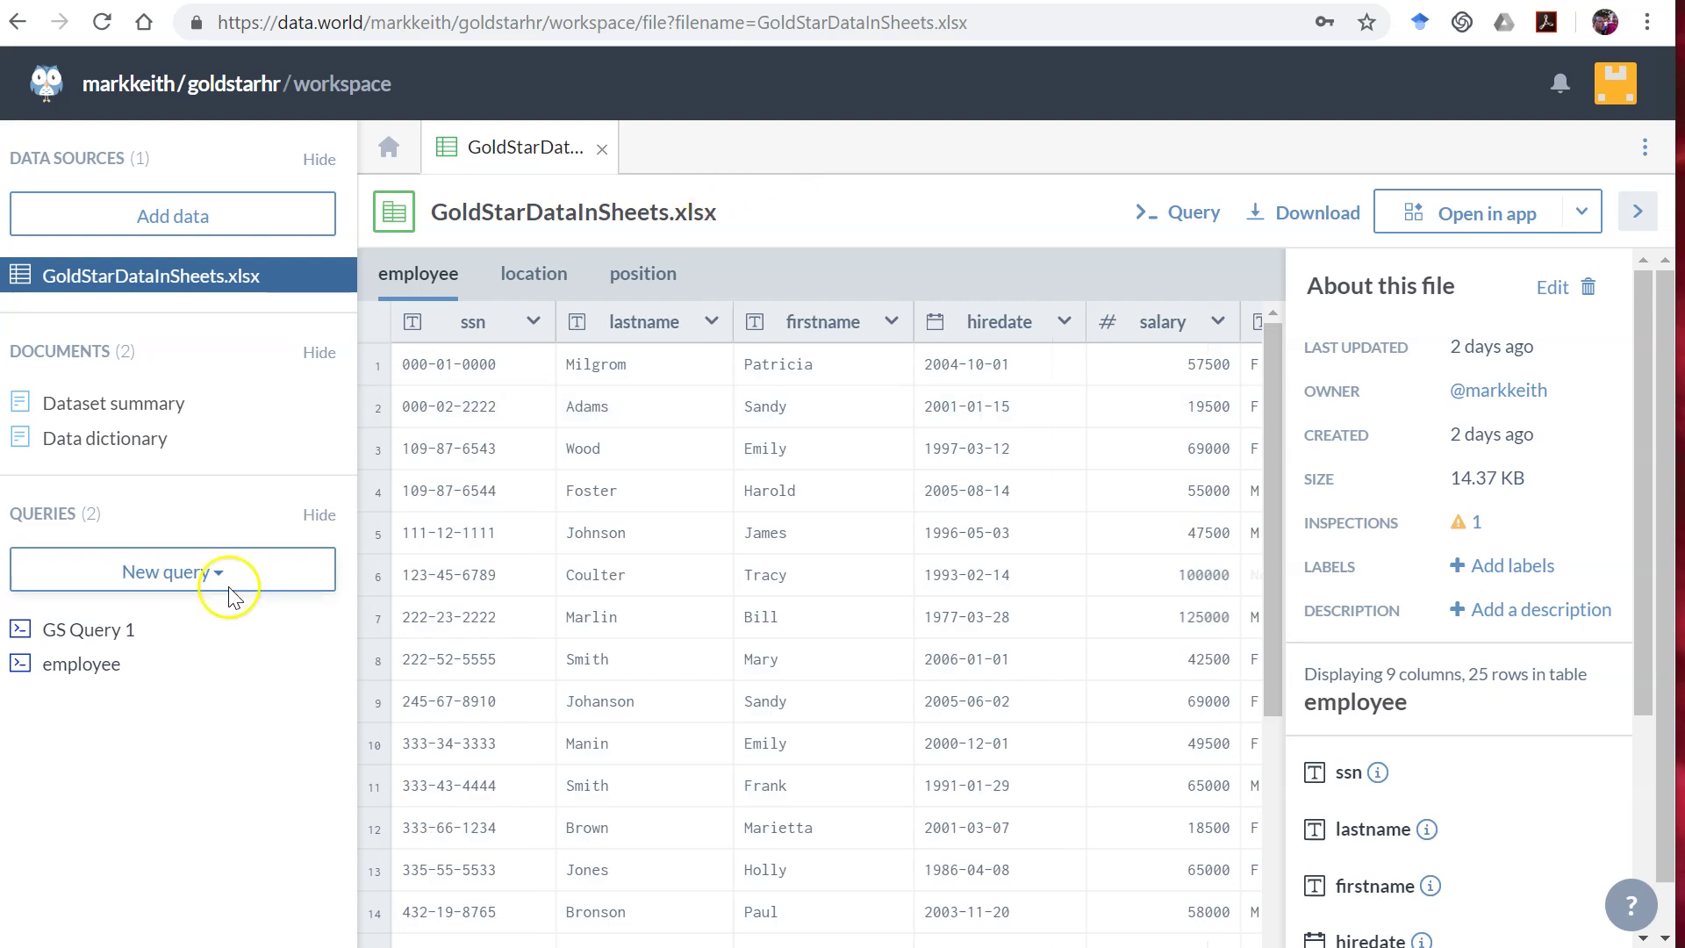
click(602, 150)
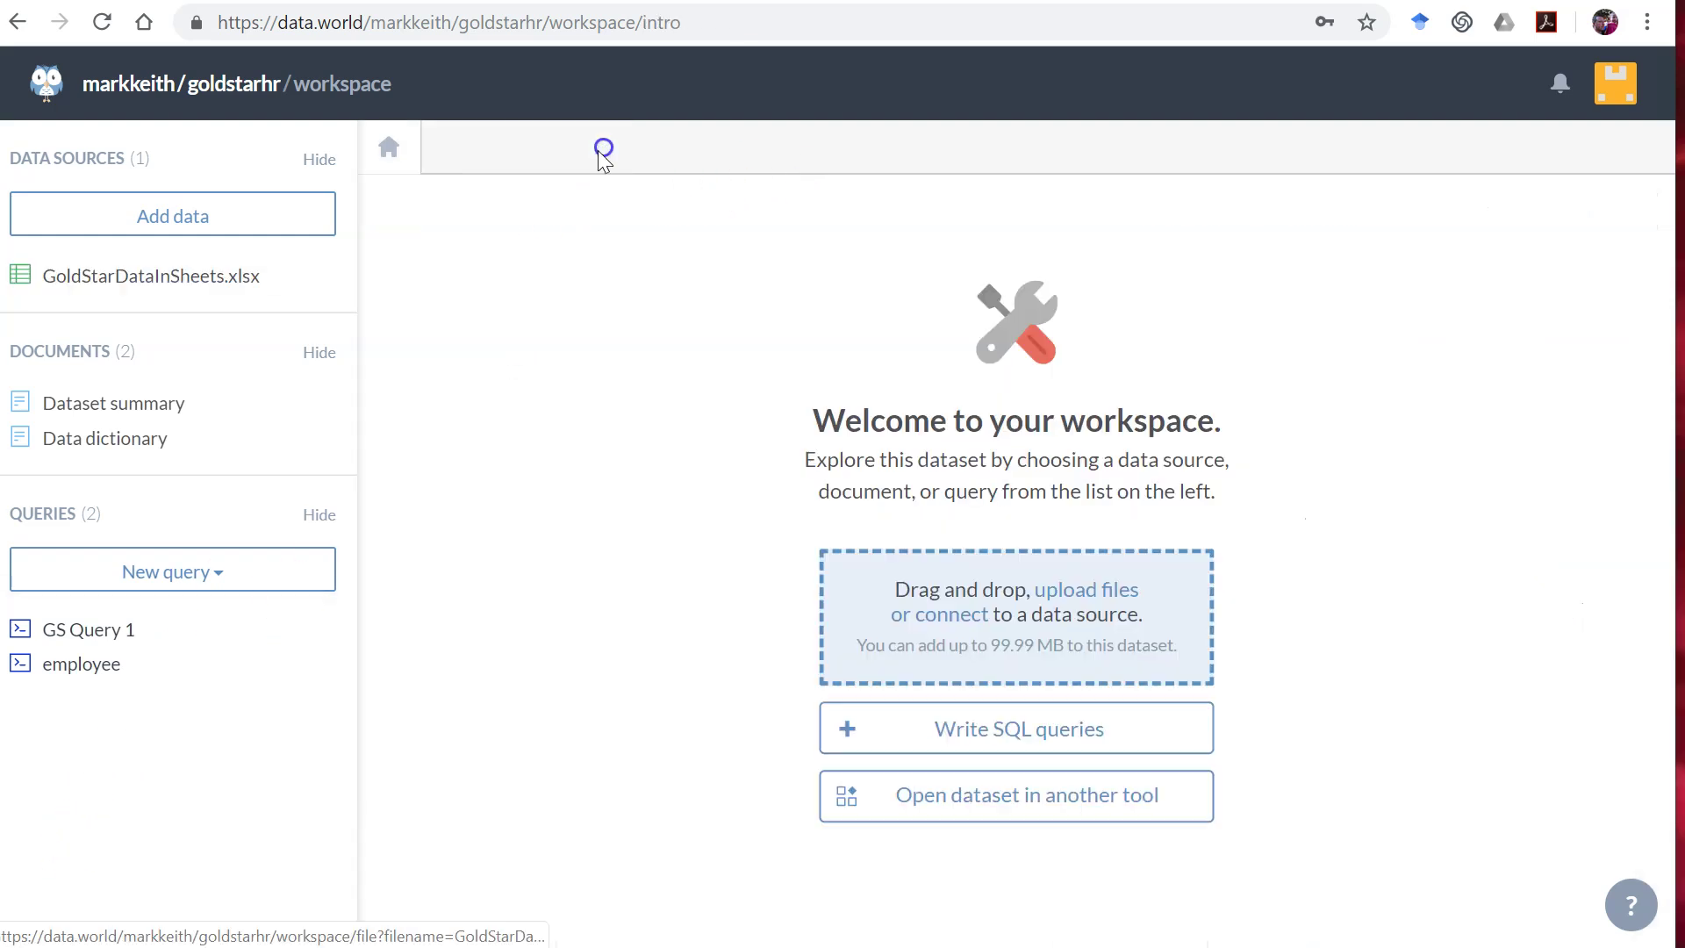
key(ctrl+Tab)
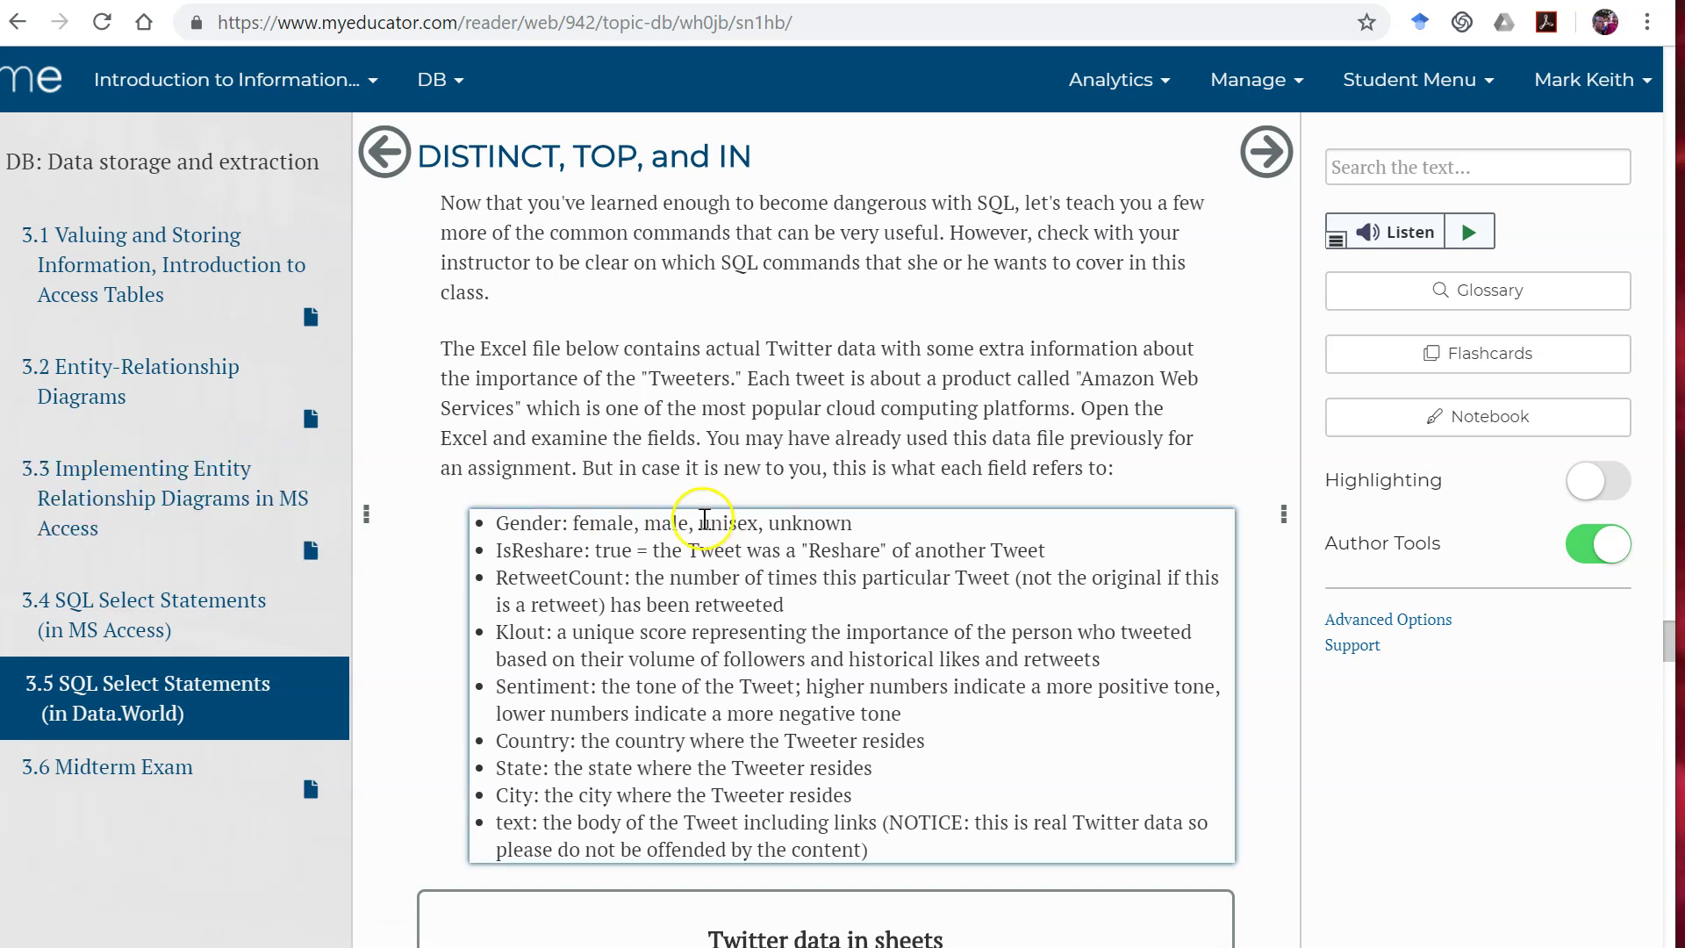
scroll(703, 519, down, 4)
scroll(703, 523, up, 4)
scroll(711, 527, down, 4)
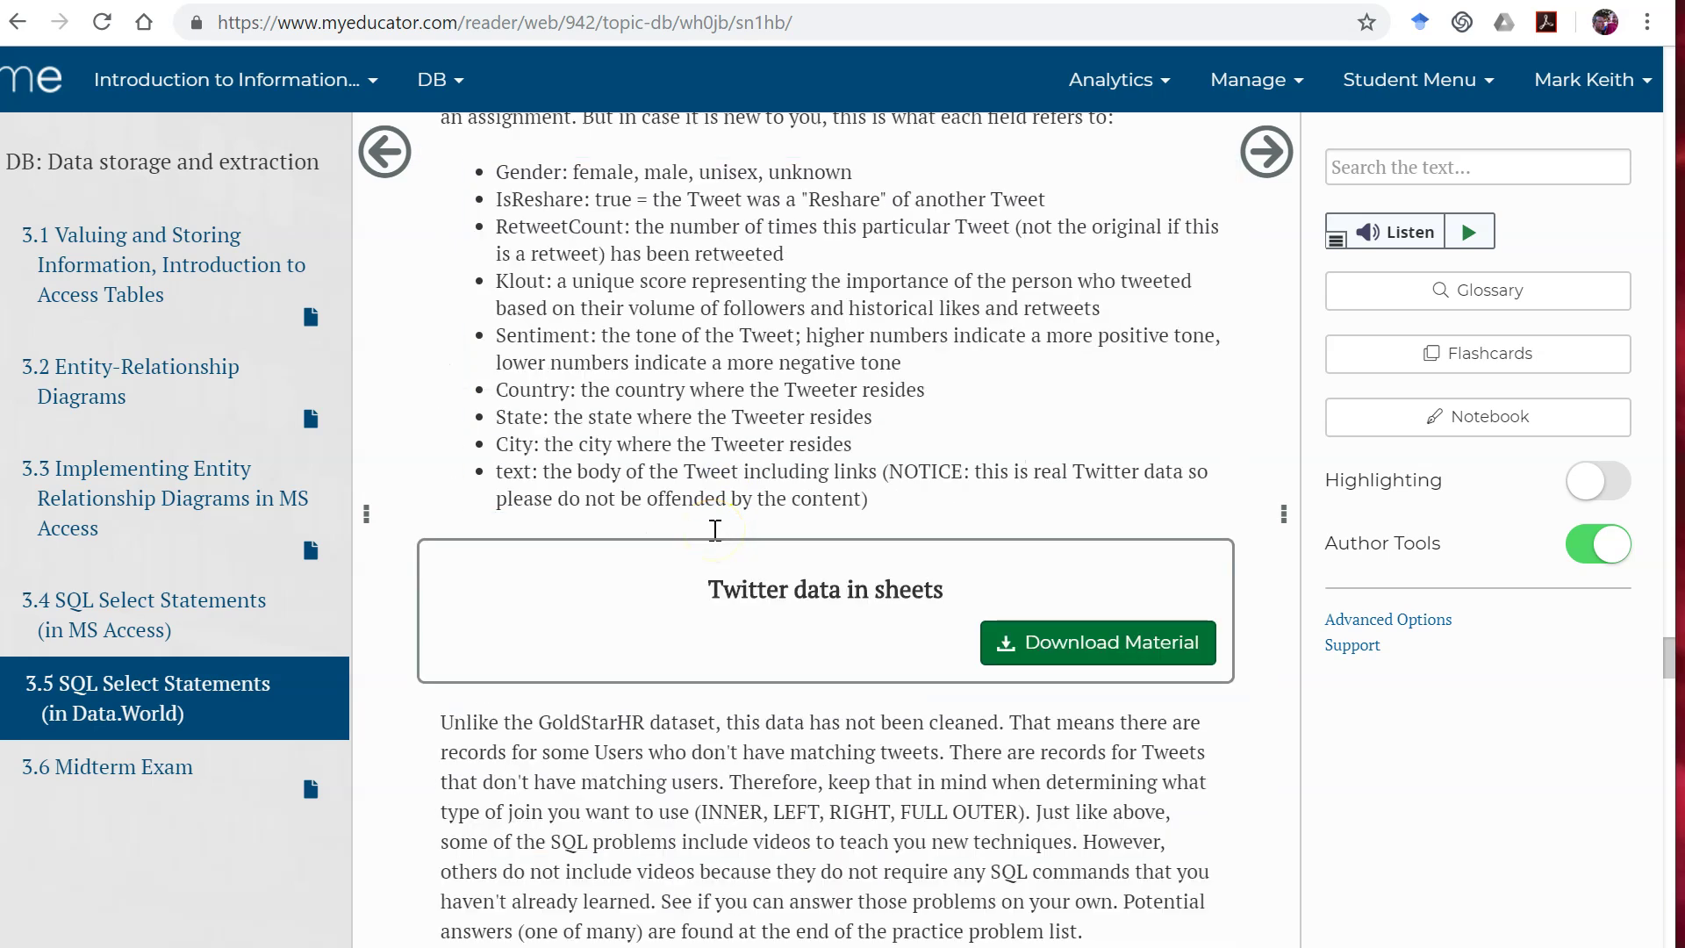
scroll(716, 529, up, 4)
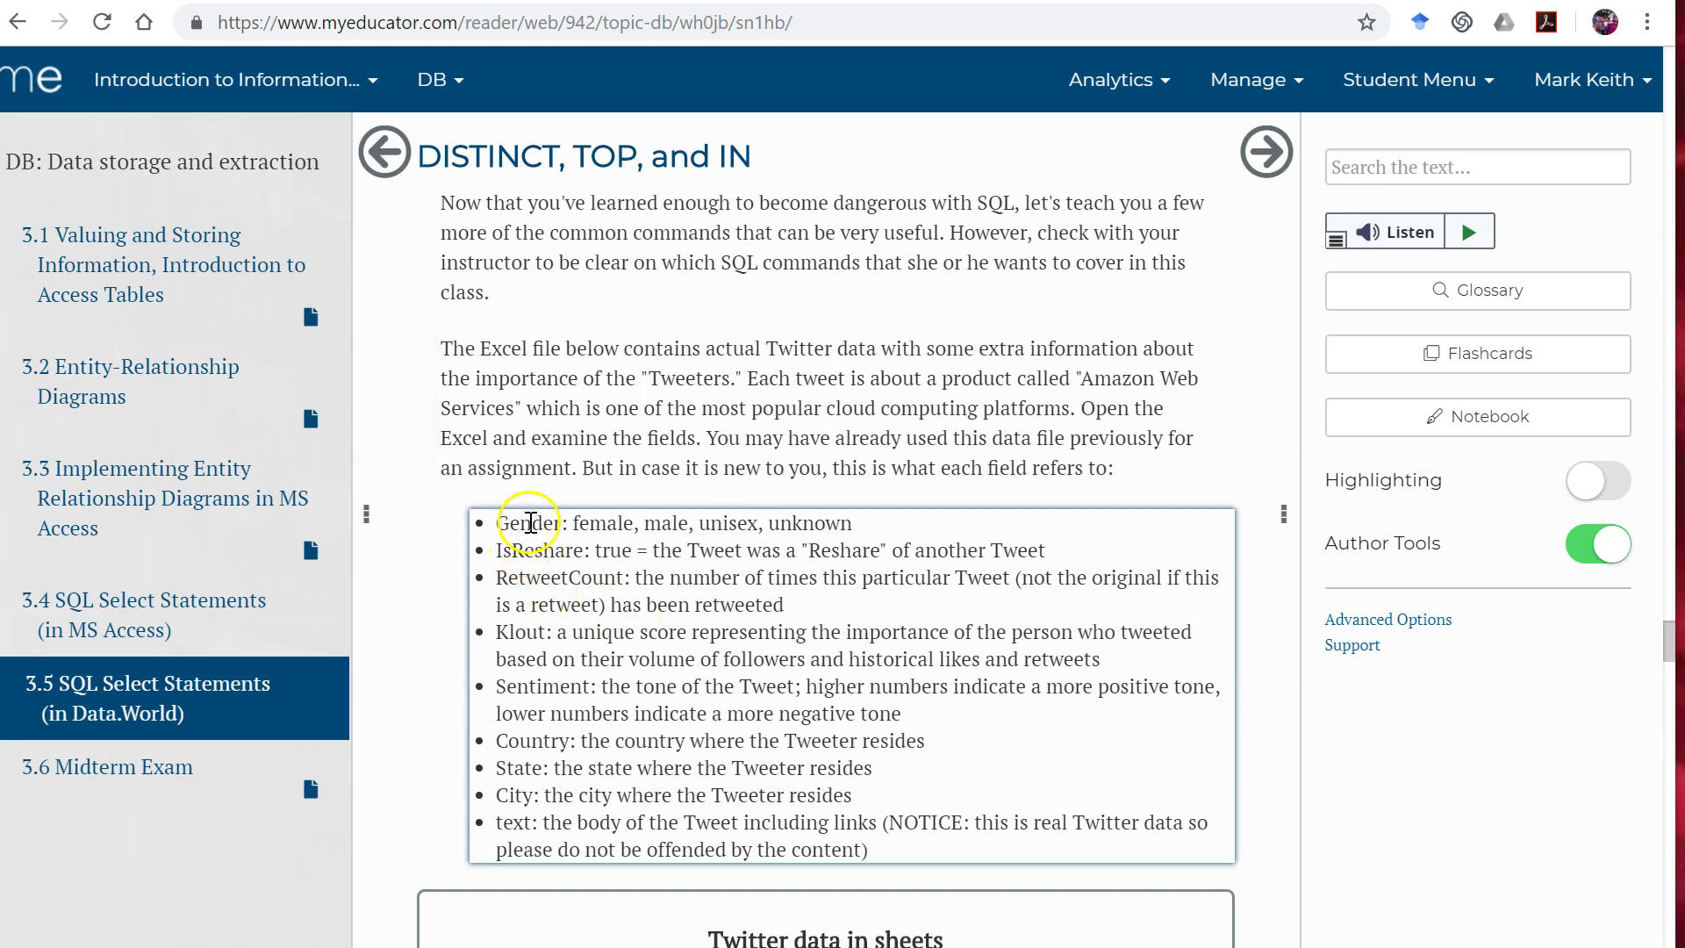
drag(503, 550, 620, 575)
click(503, 581)
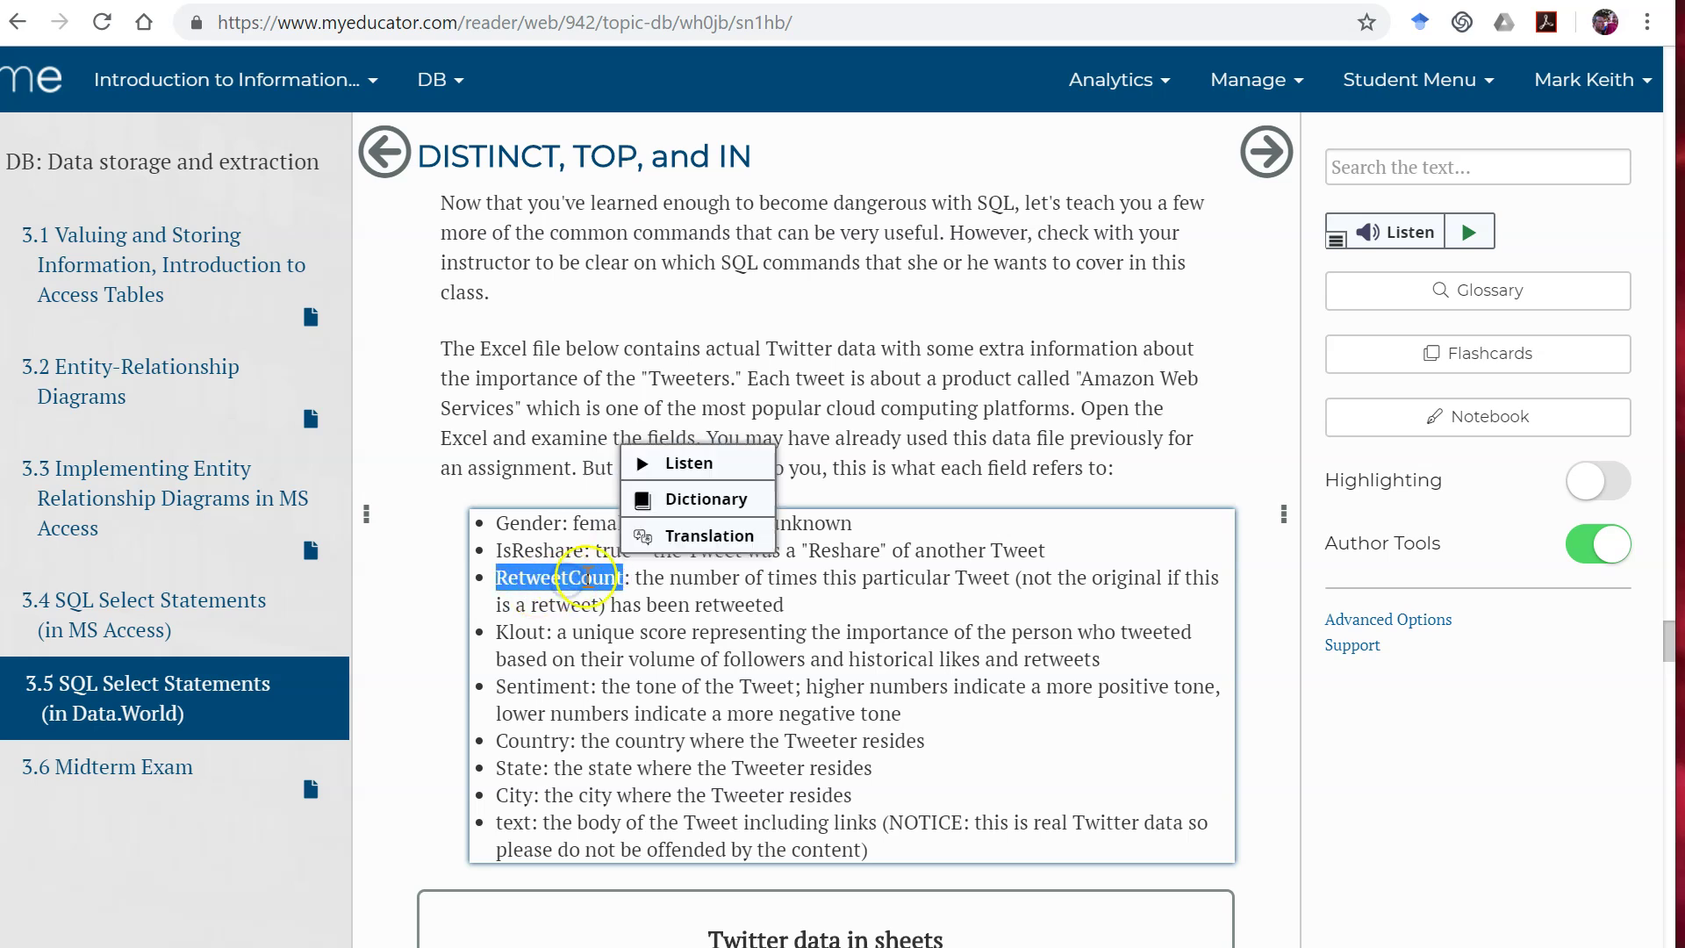
click(561, 577)
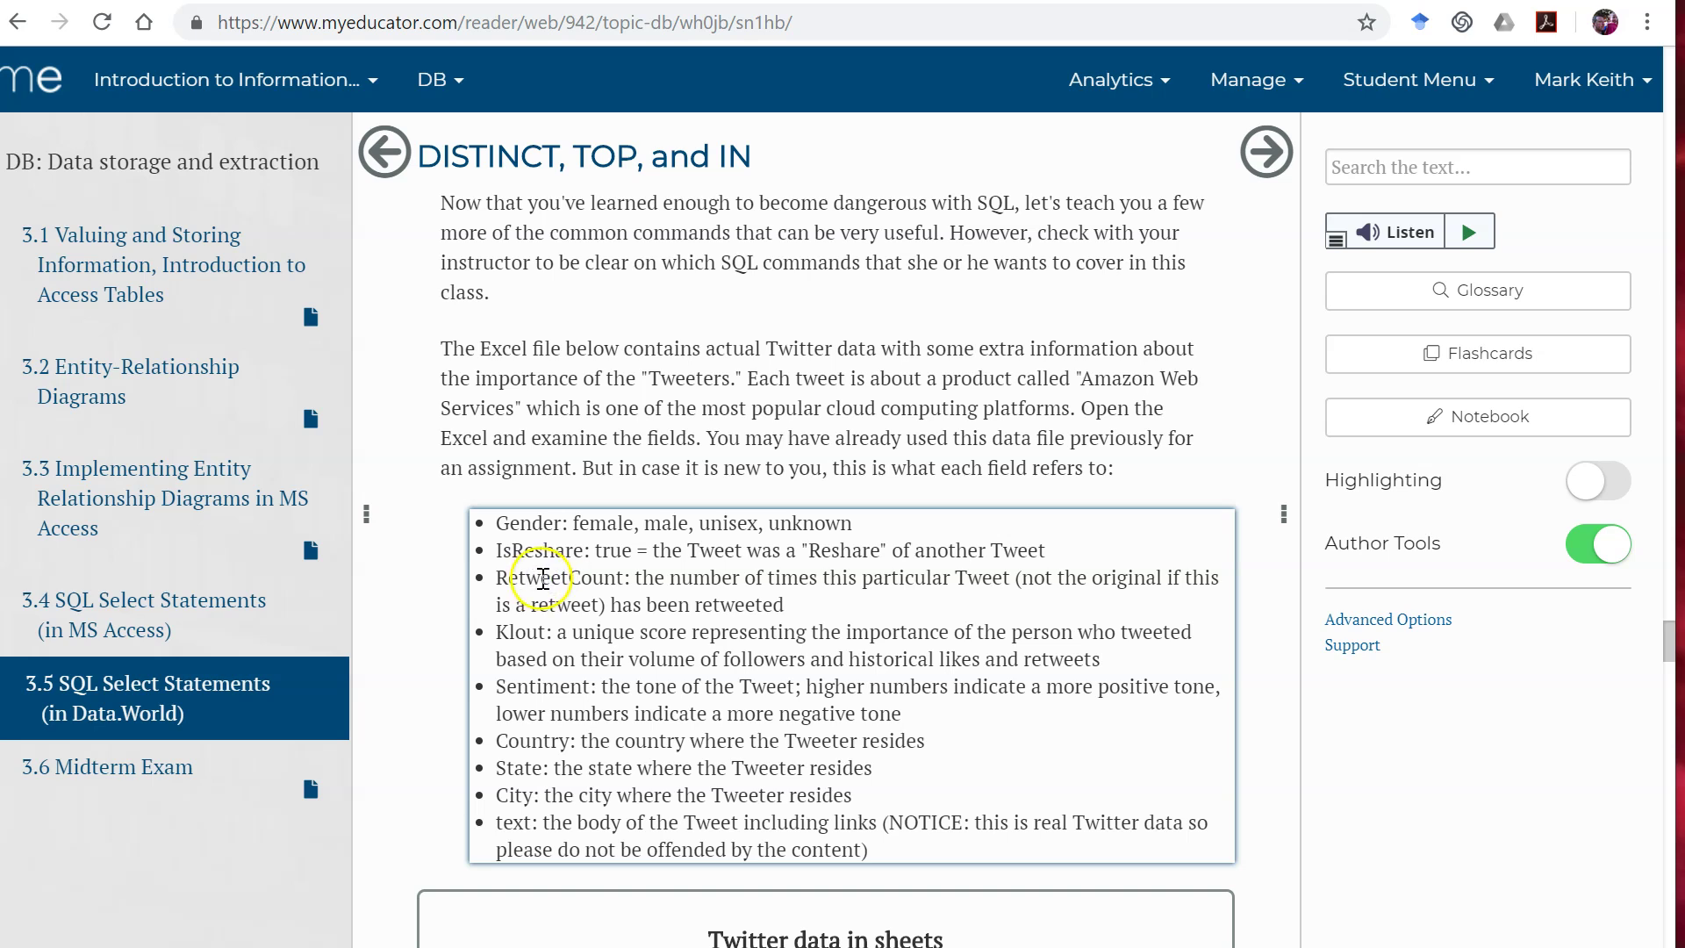
double_click(543, 578)
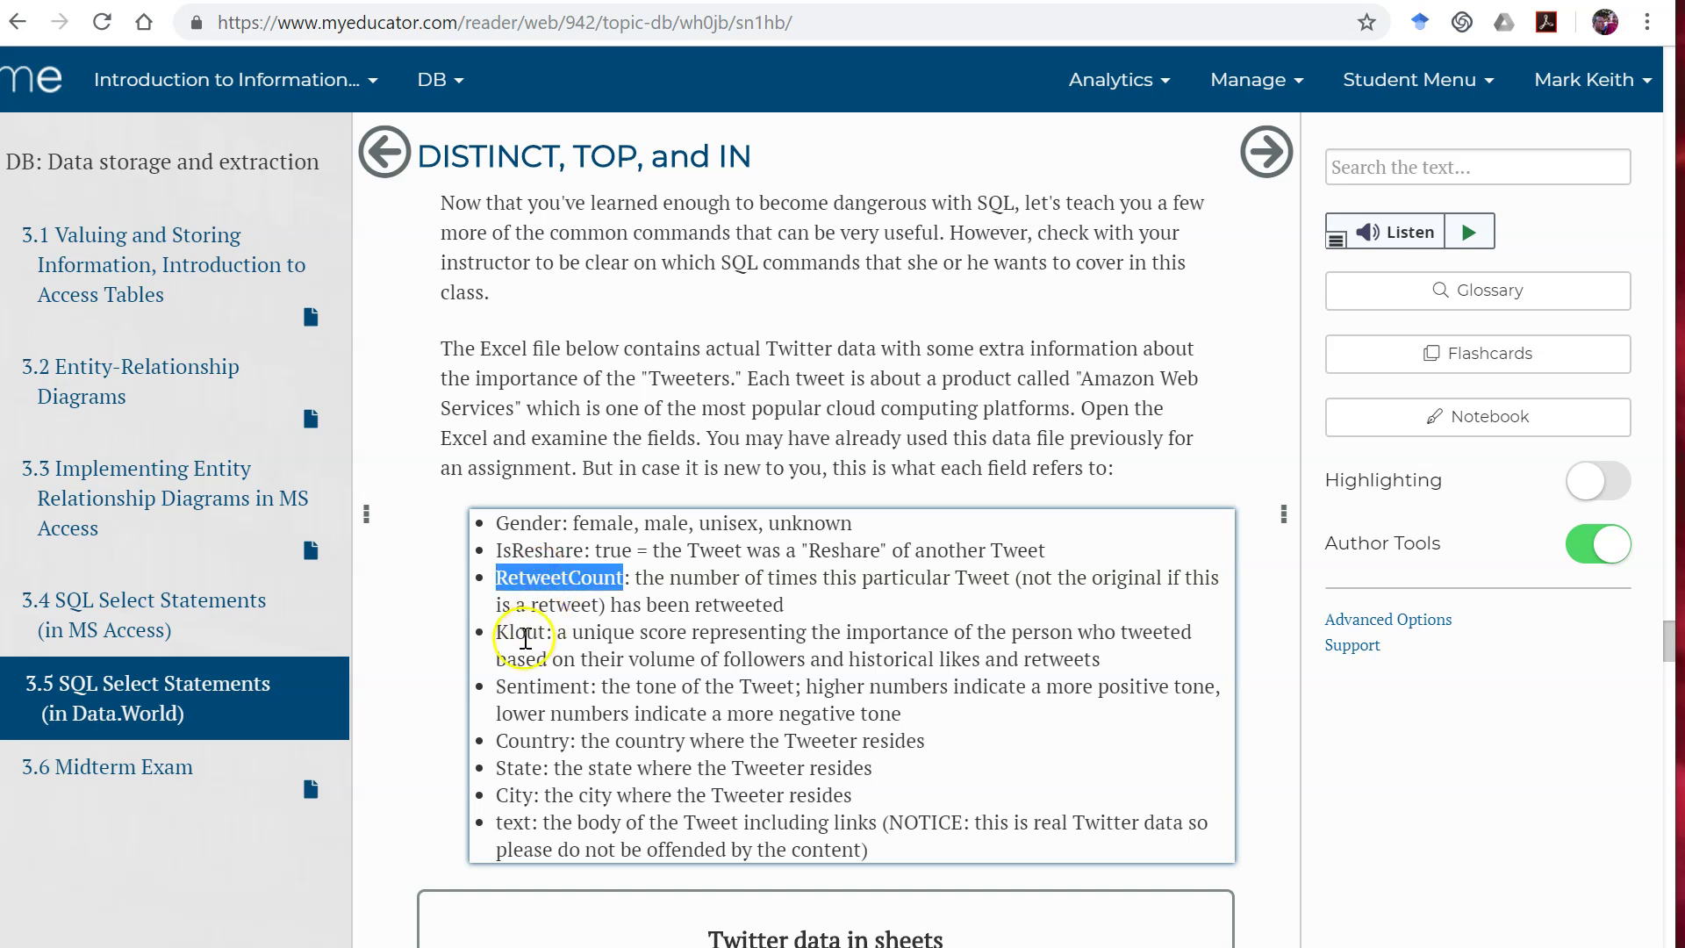
double_click(519, 632)
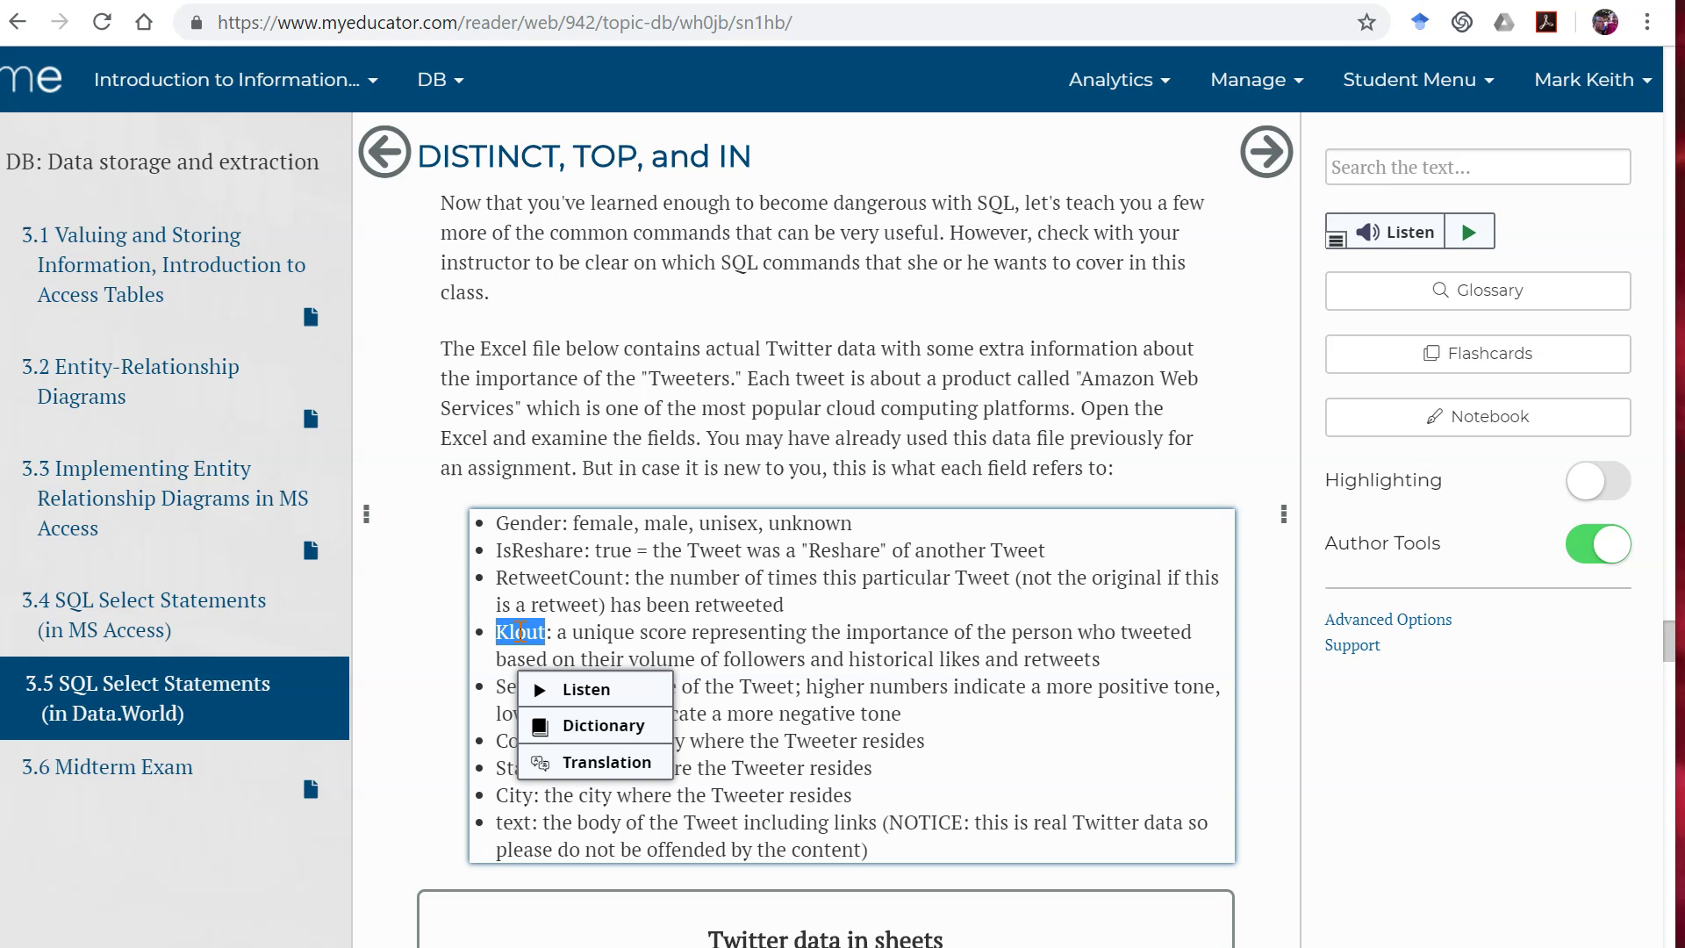
click(535, 526)
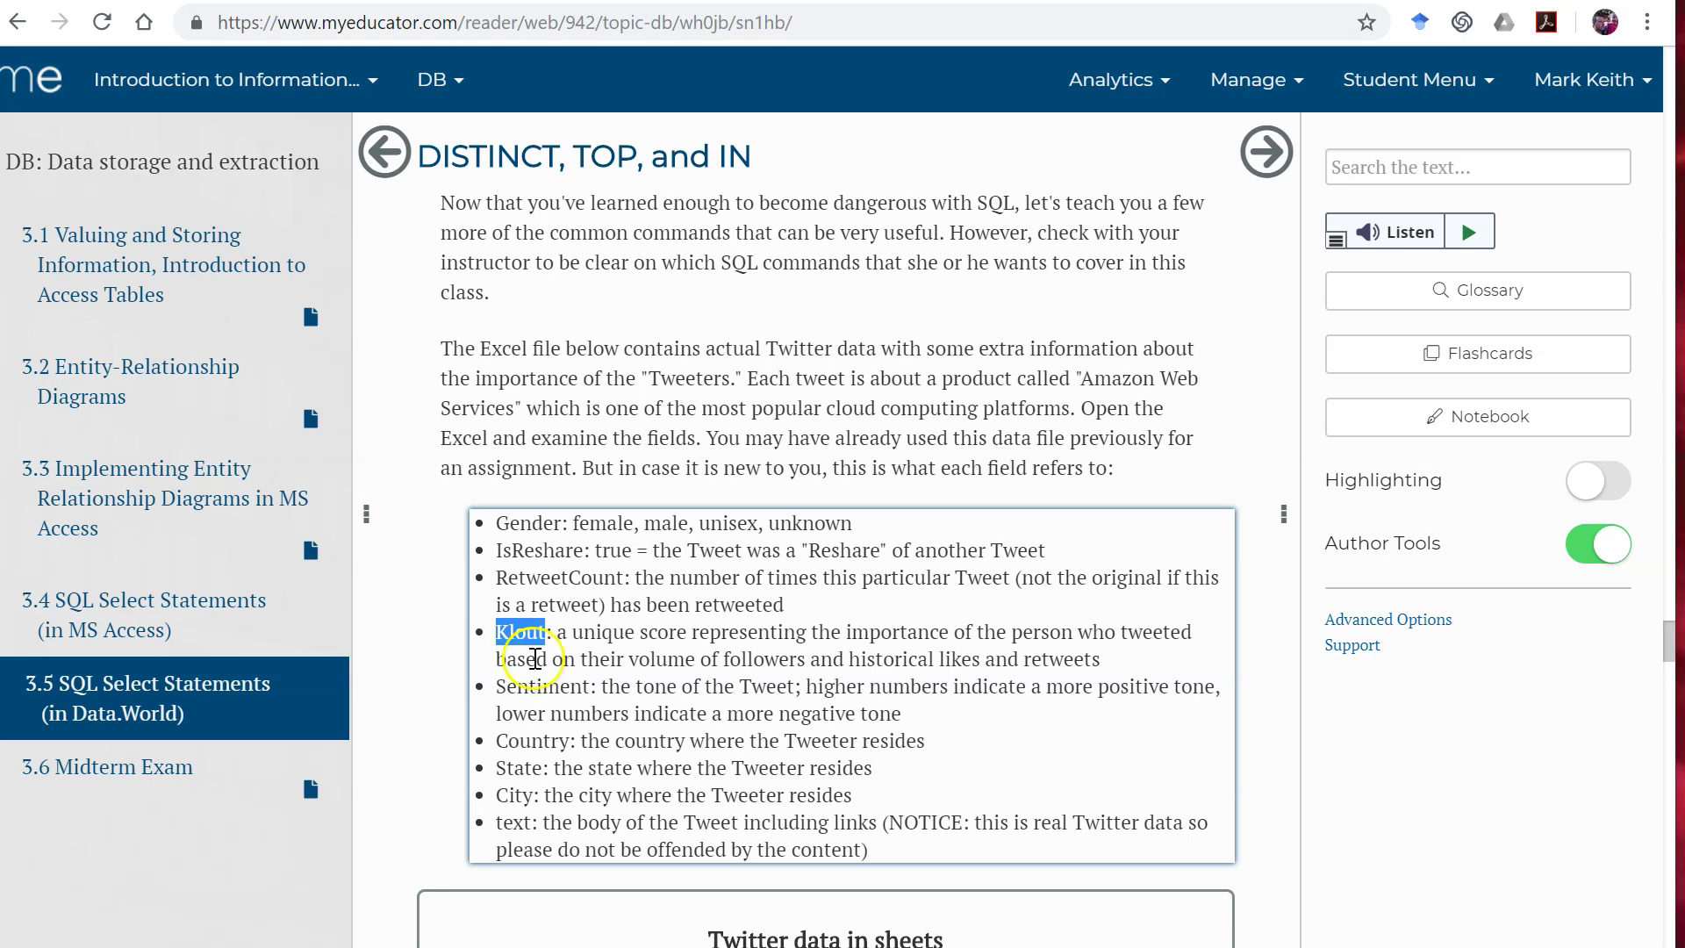
click(559, 692)
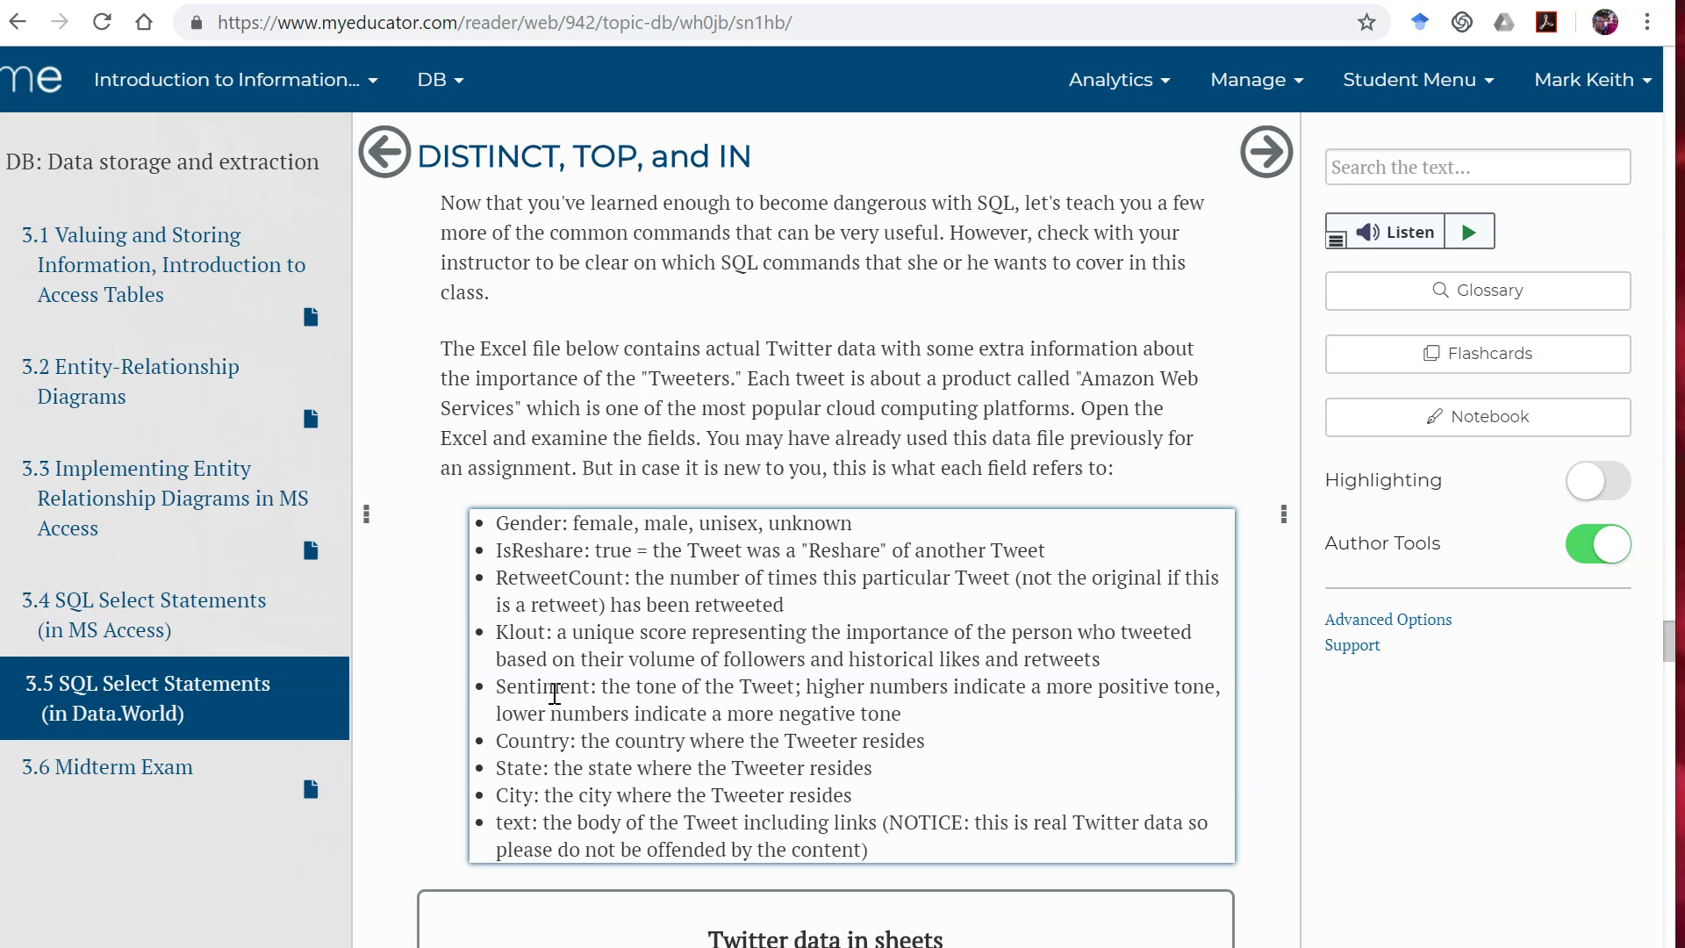
click(549, 692)
click(529, 747)
click(512, 825)
click(888, 822)
drag(886, 823, 895, 841)
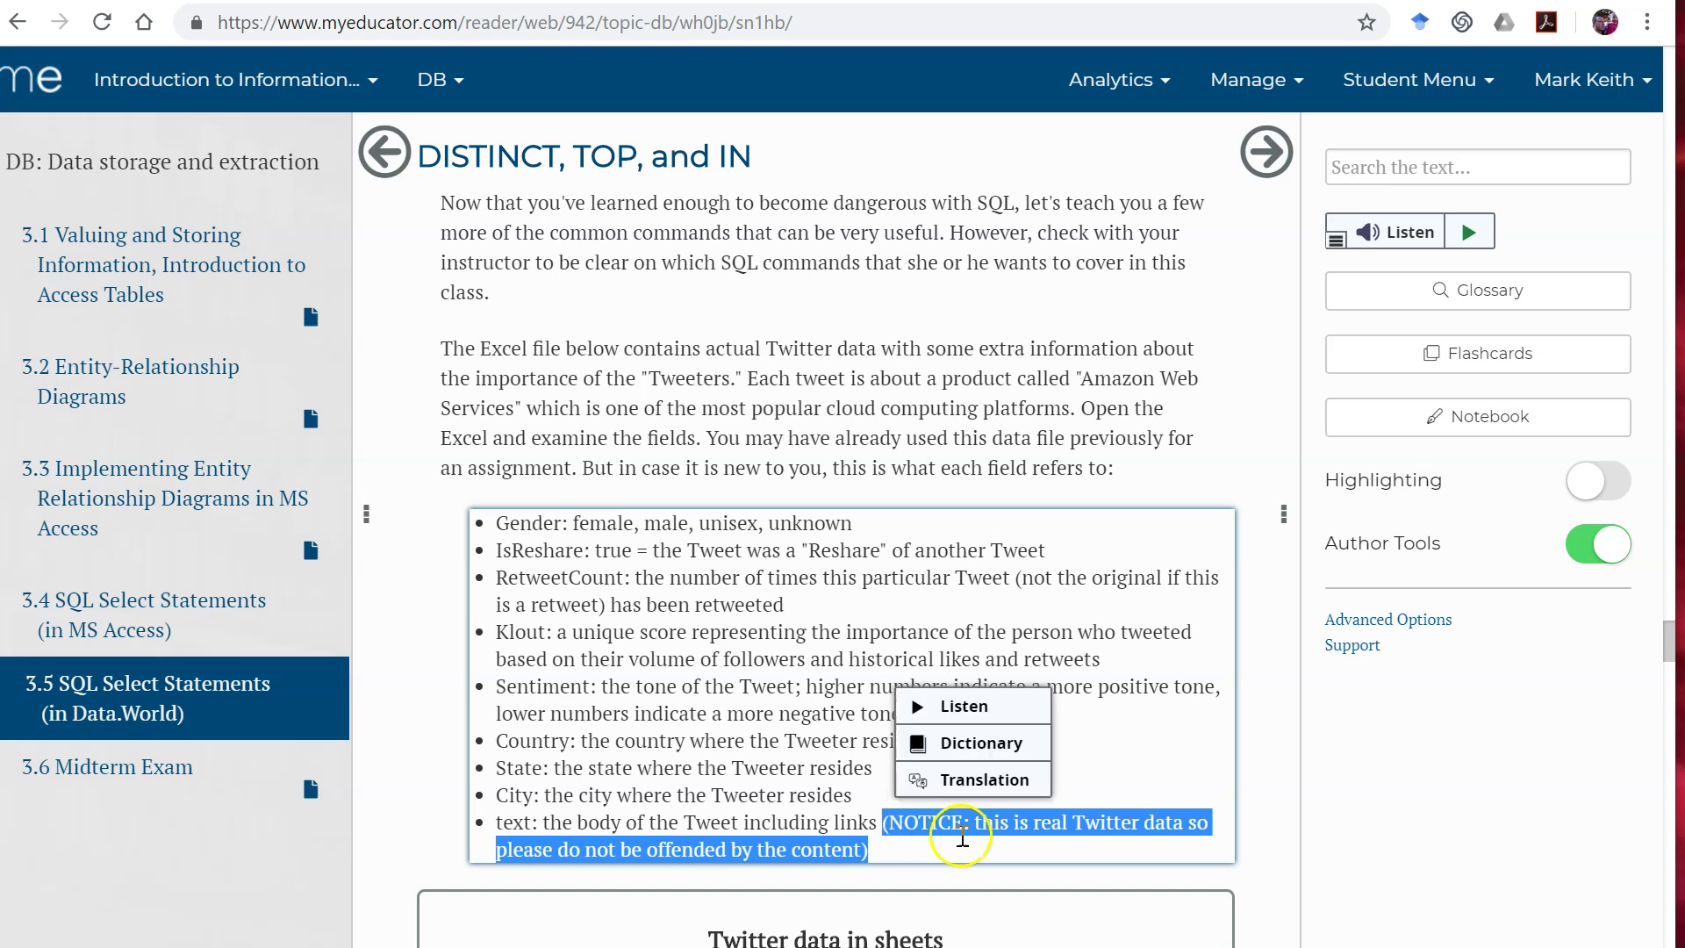
click(1027, 829)
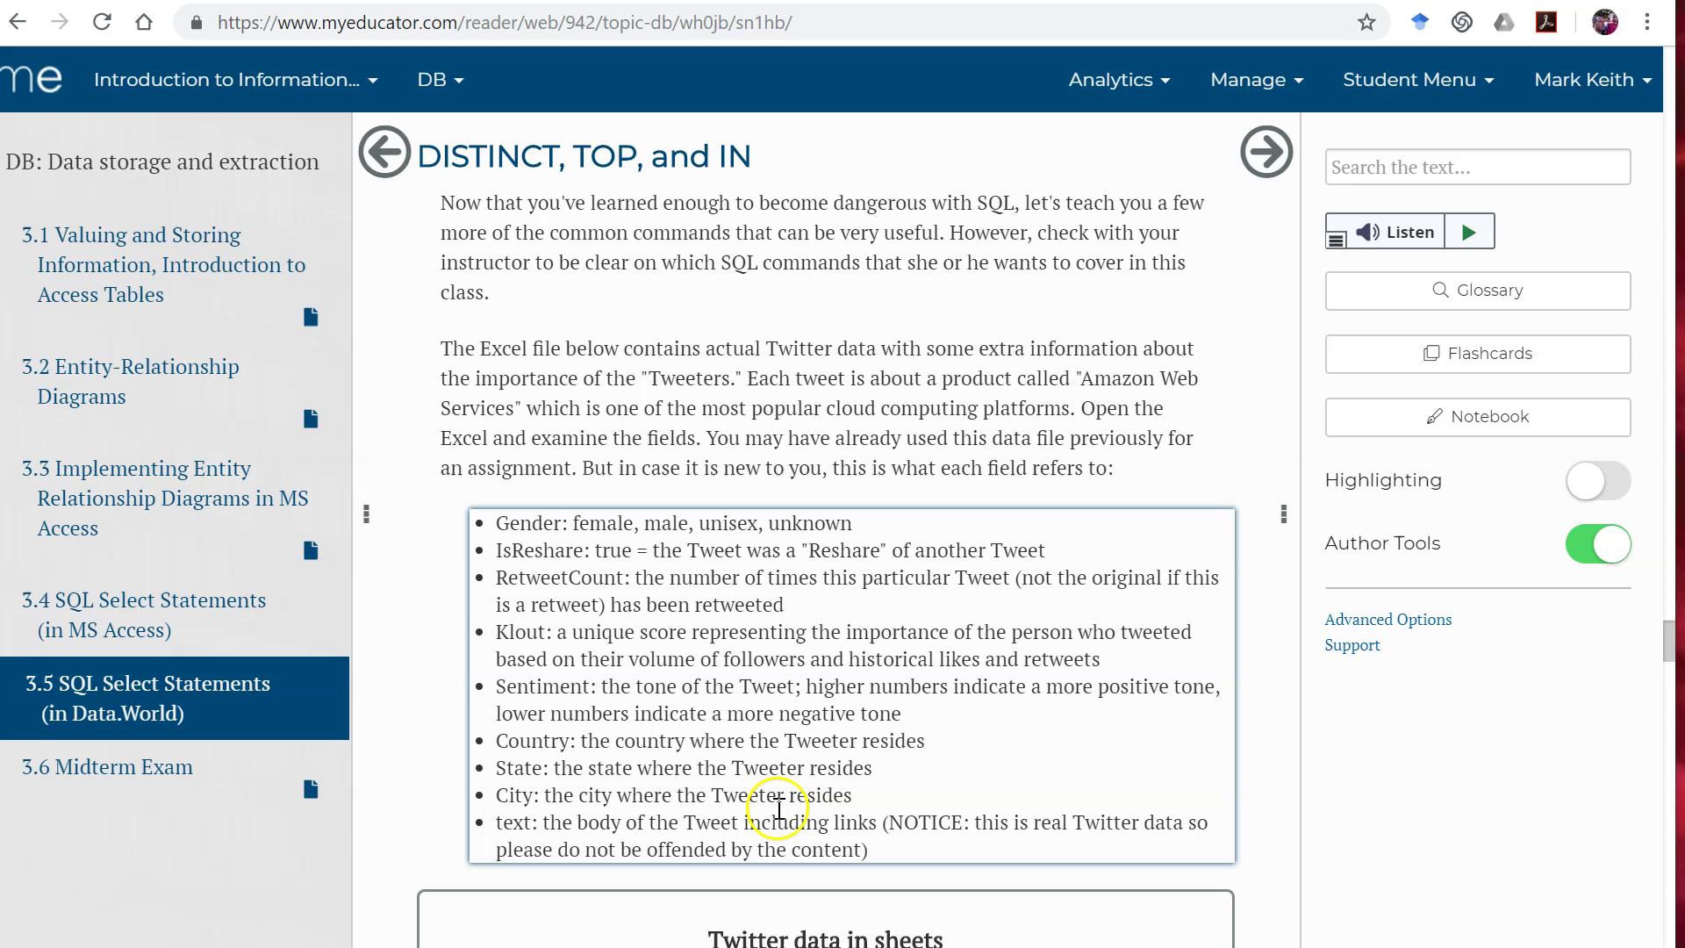
- Download the Twitter data in sheets Excel file from MyEducator and return to data.world
scroll(792, 801, down, 4)
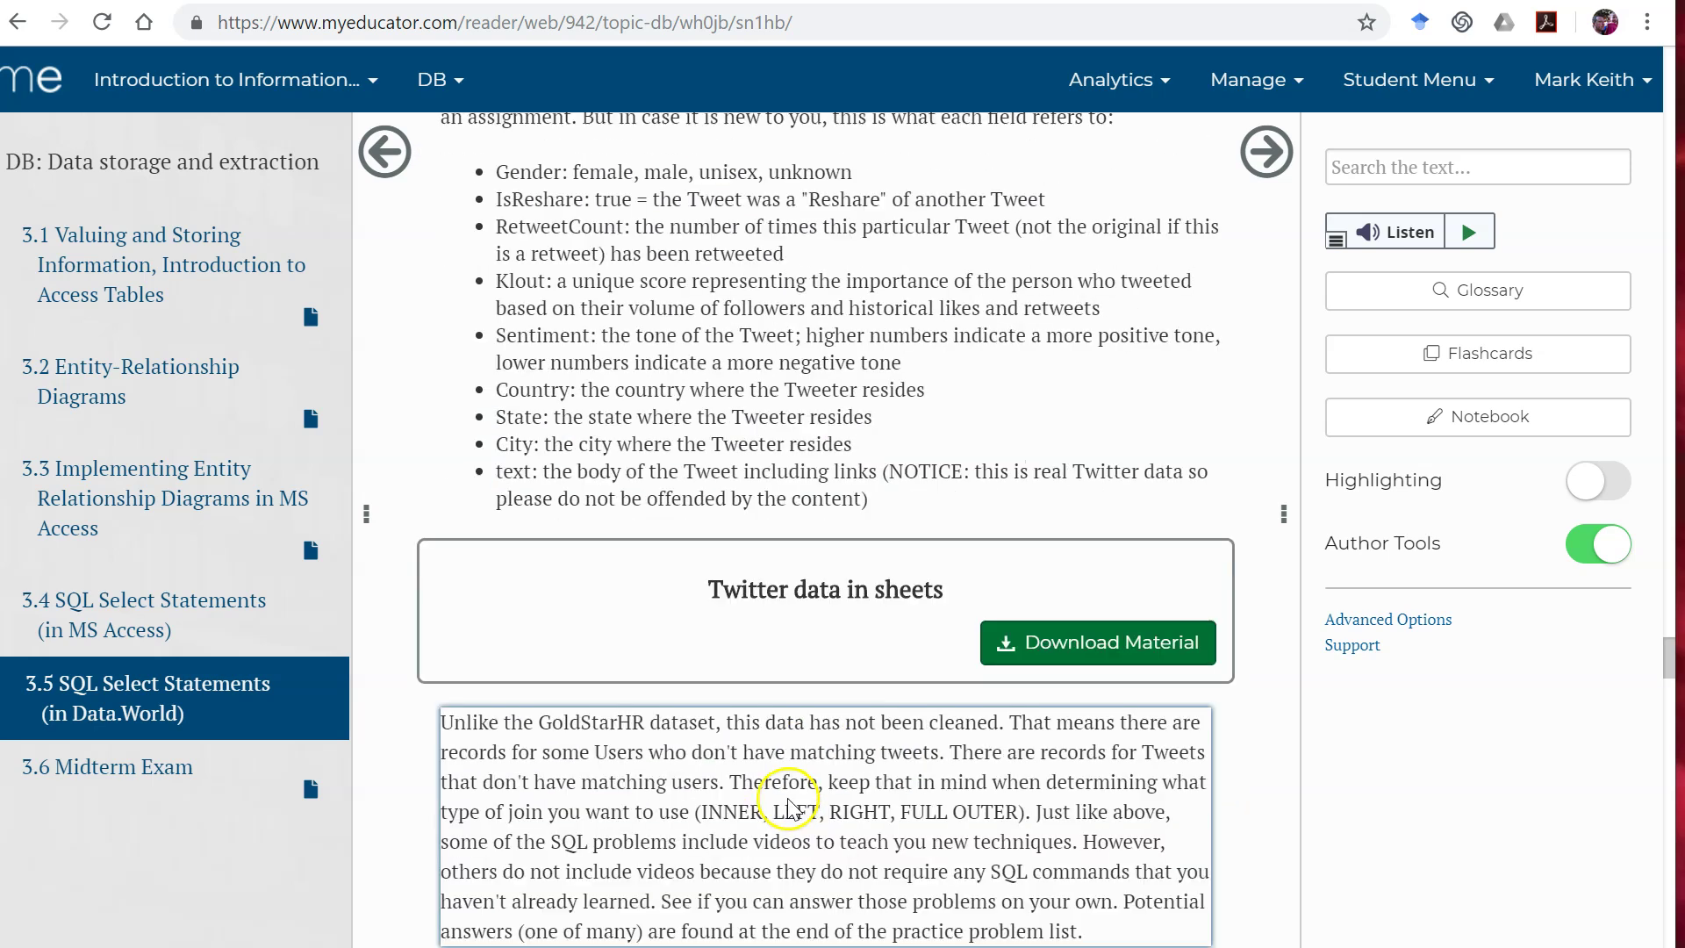
click(1082, 645)
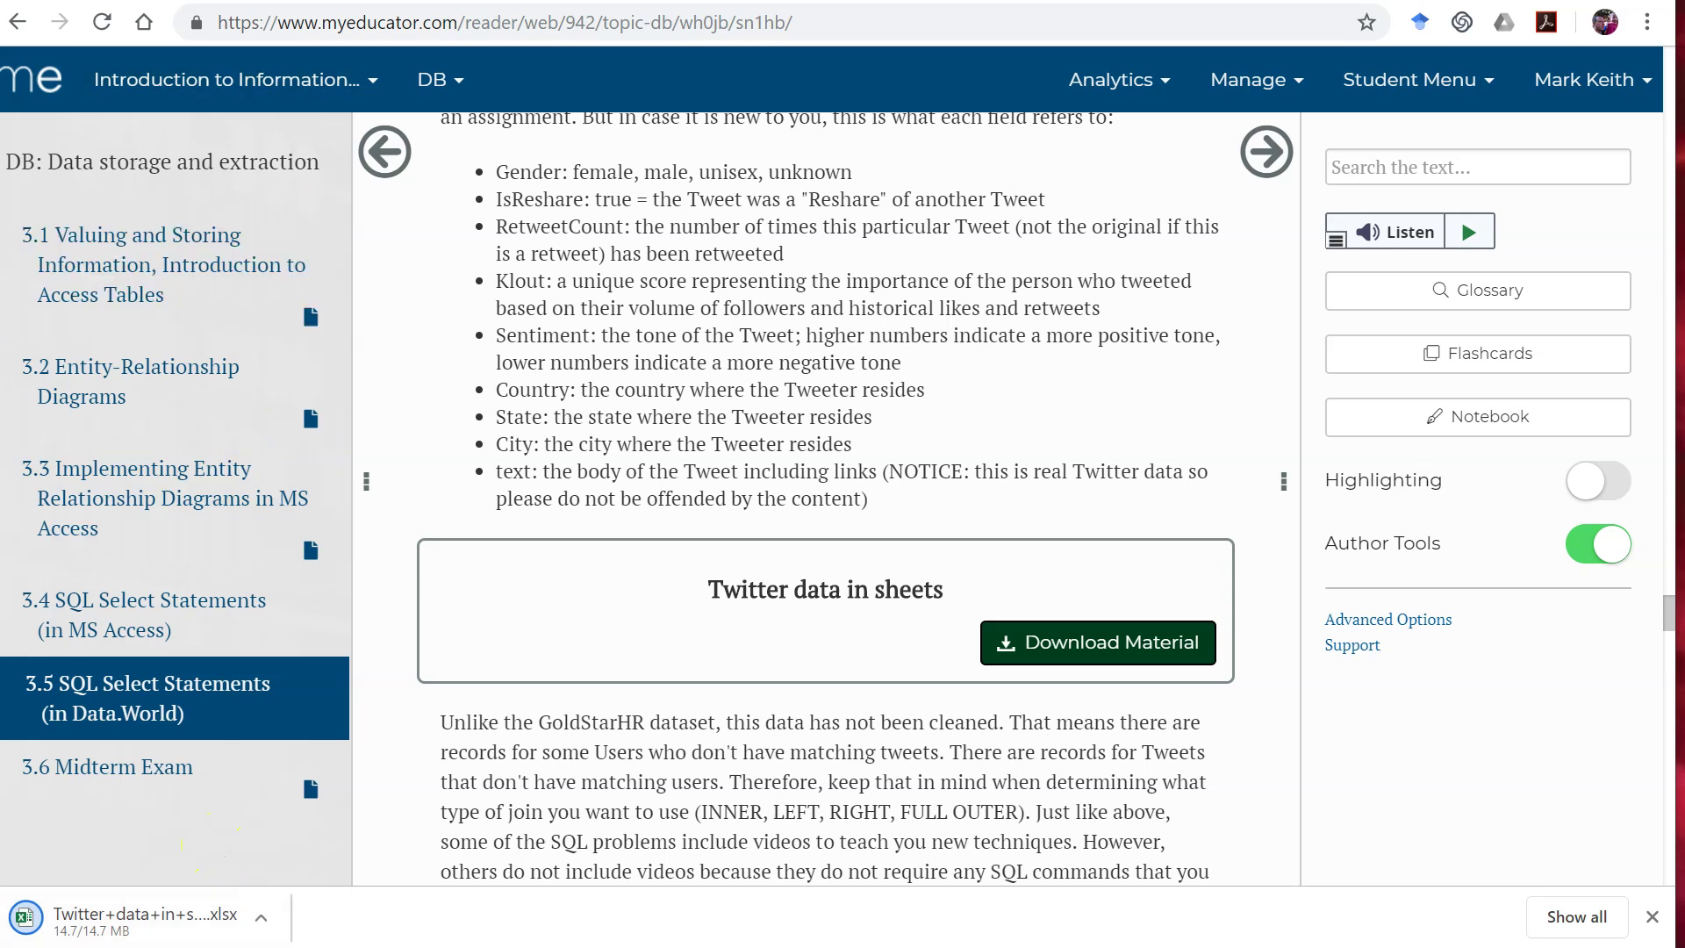
key(ctrl+Tab)
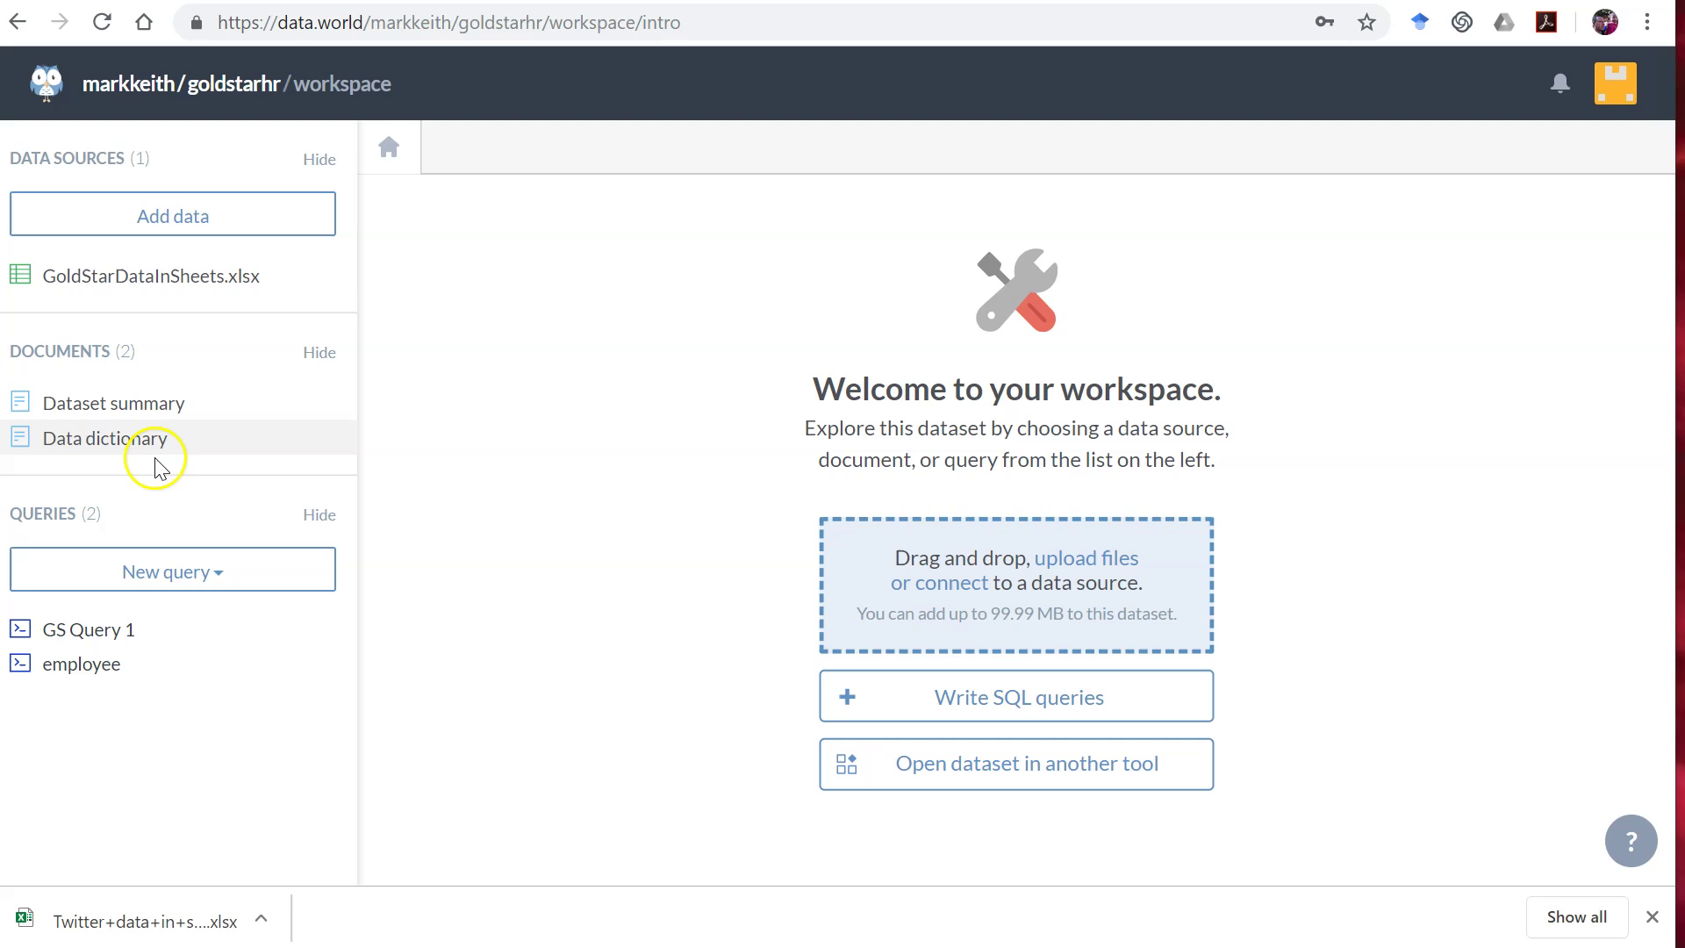
- Upload Twitter data in sheets.xlsx from the computer as a second data source
click(164, 223)
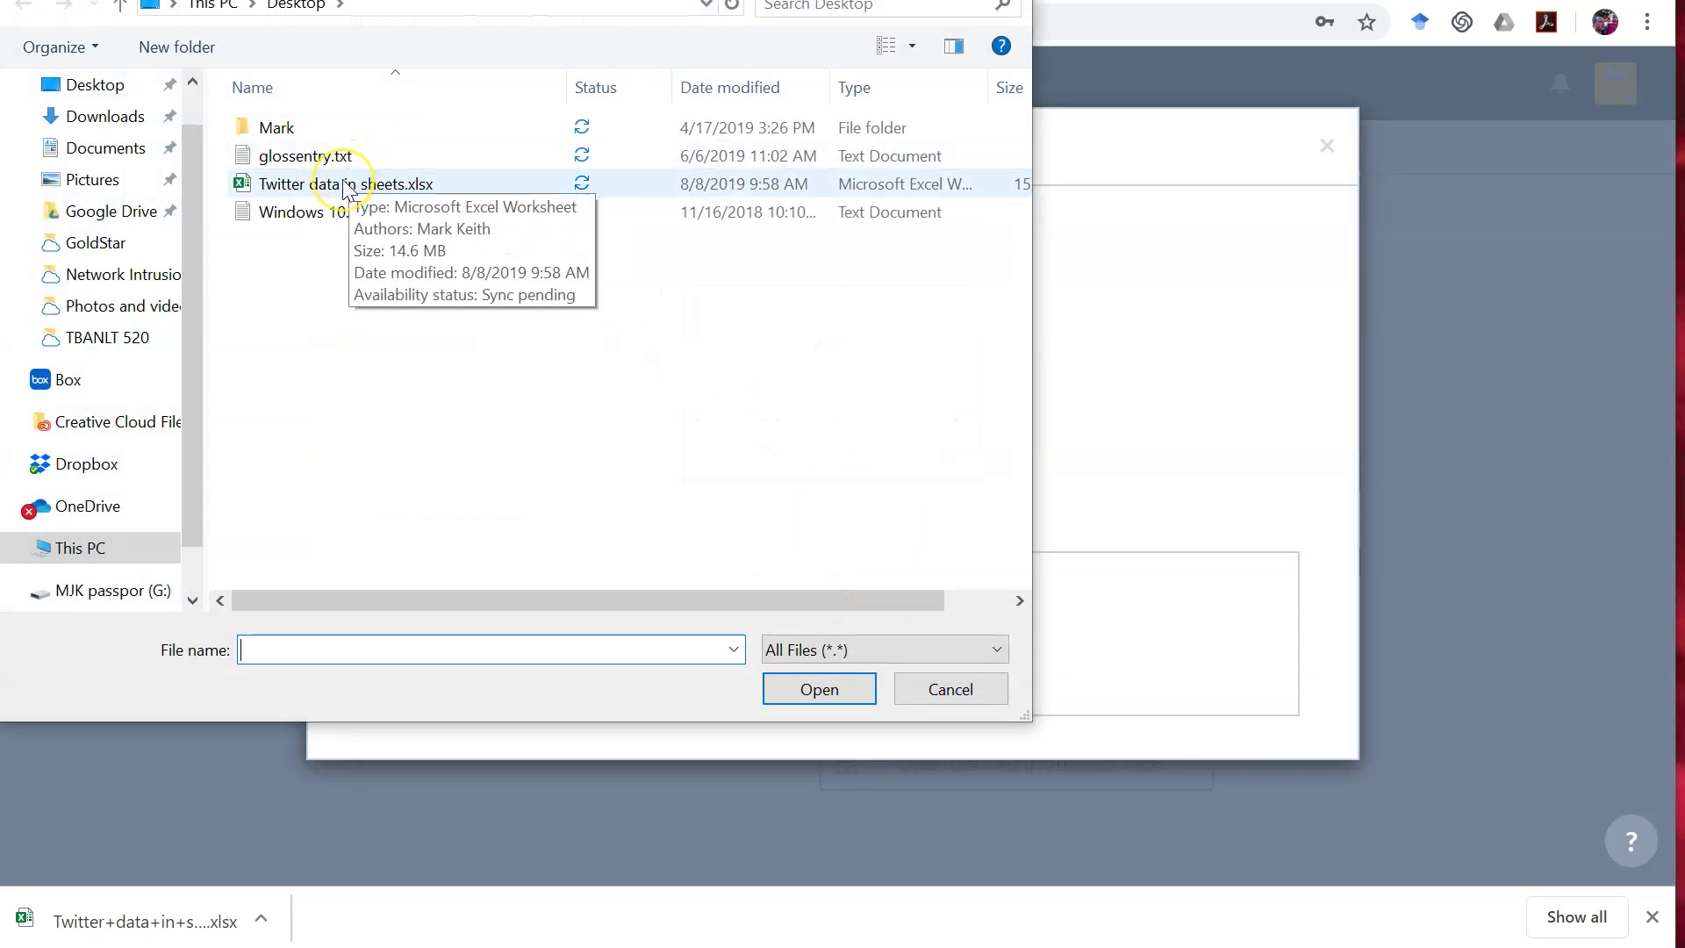
double_click(345, 184)
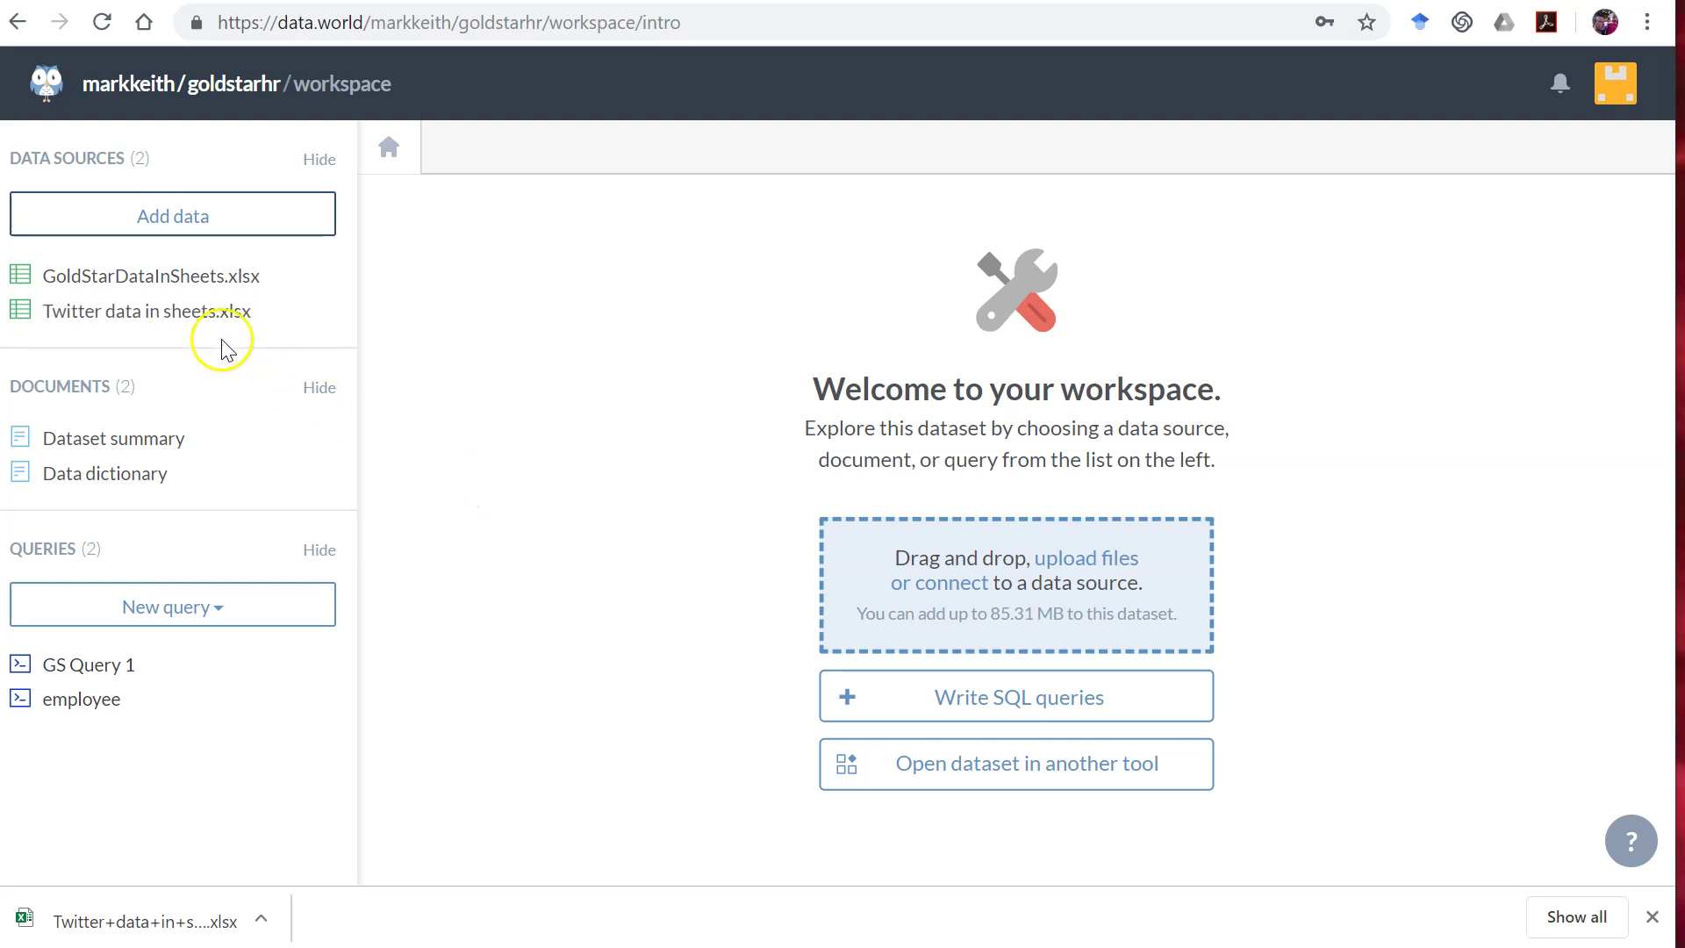
- Preview the Twitter file's tweet, location_2 and user tables
click(195, 317)
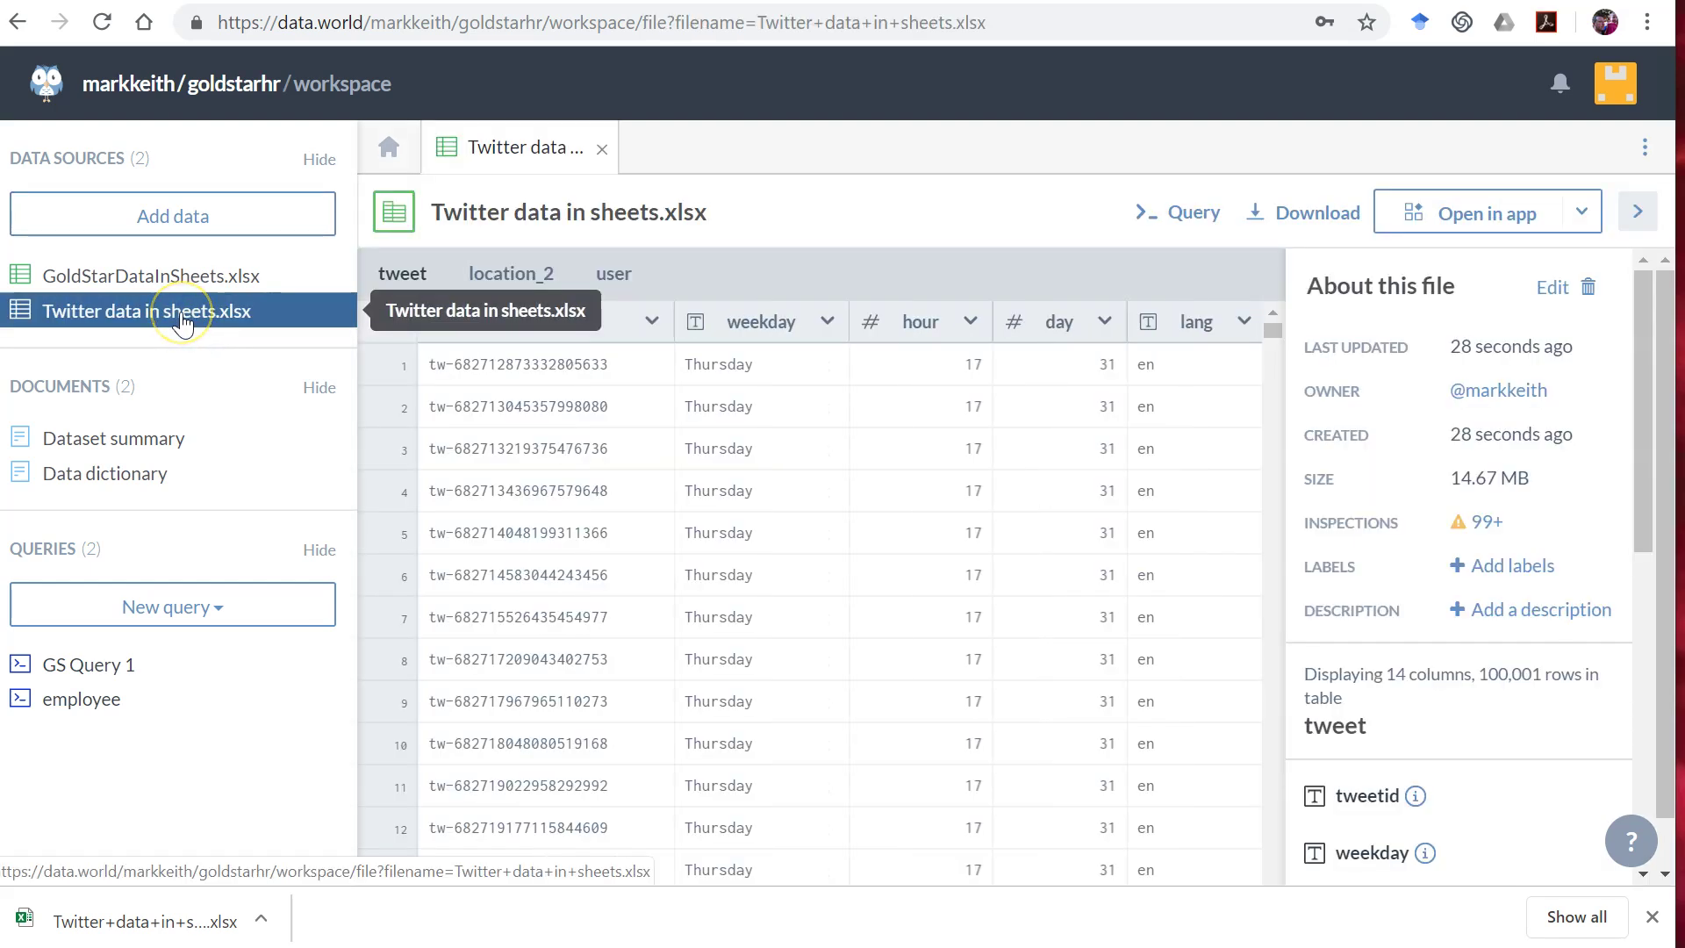
click(1178, 219)
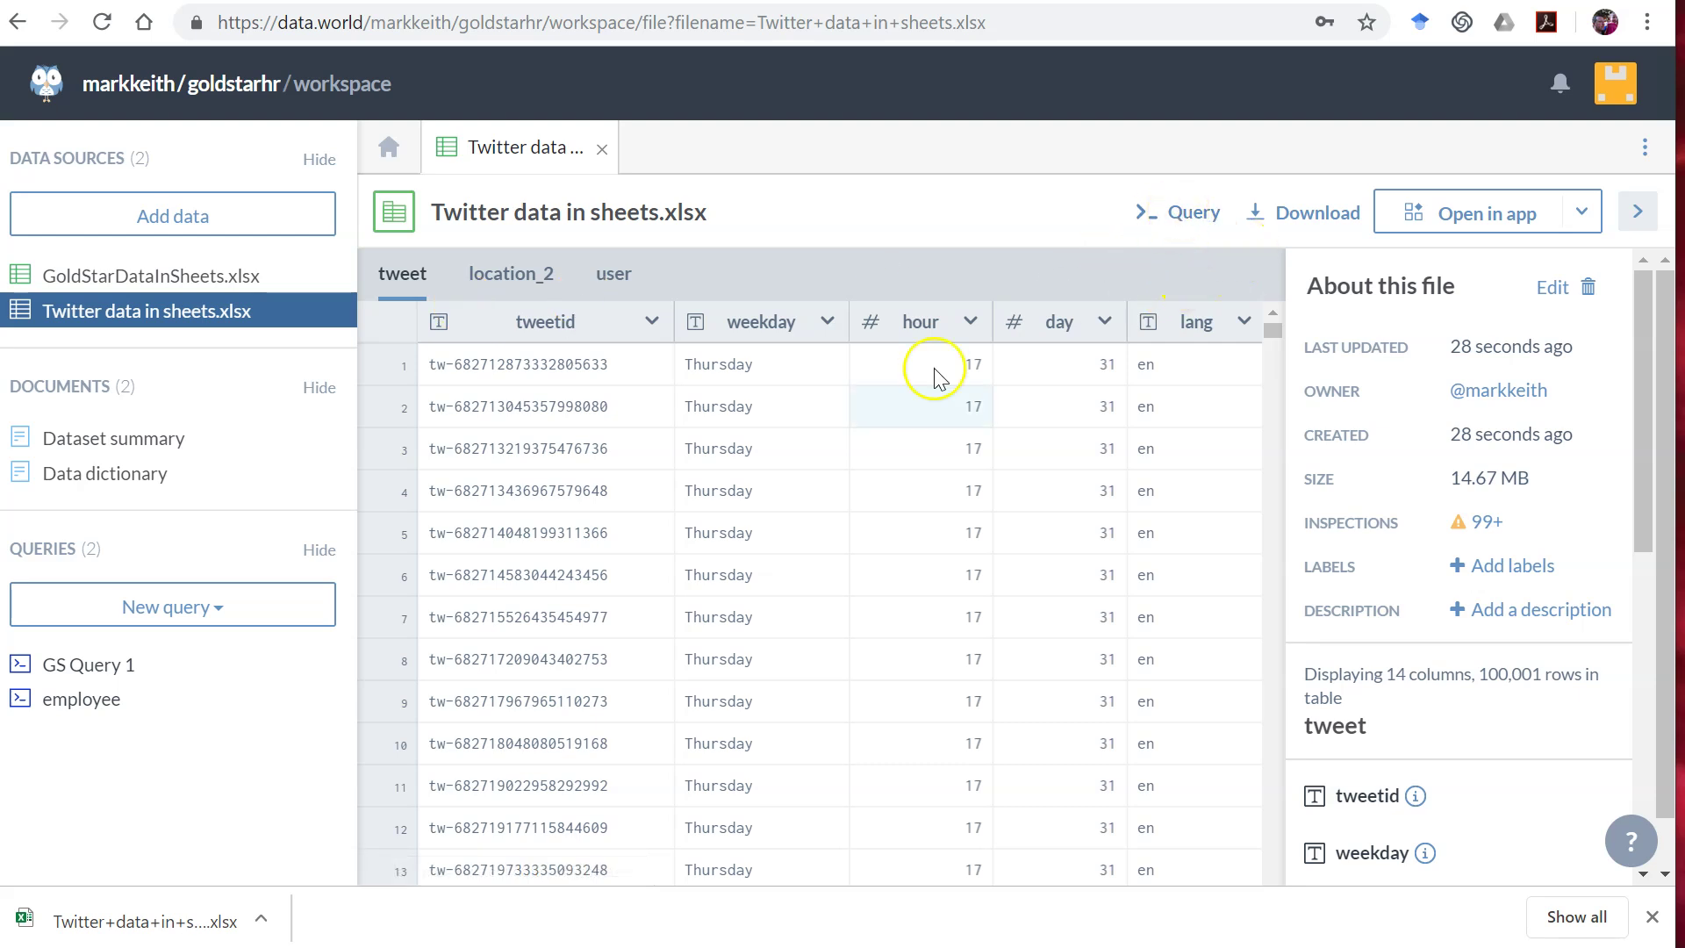
click(513, 279)
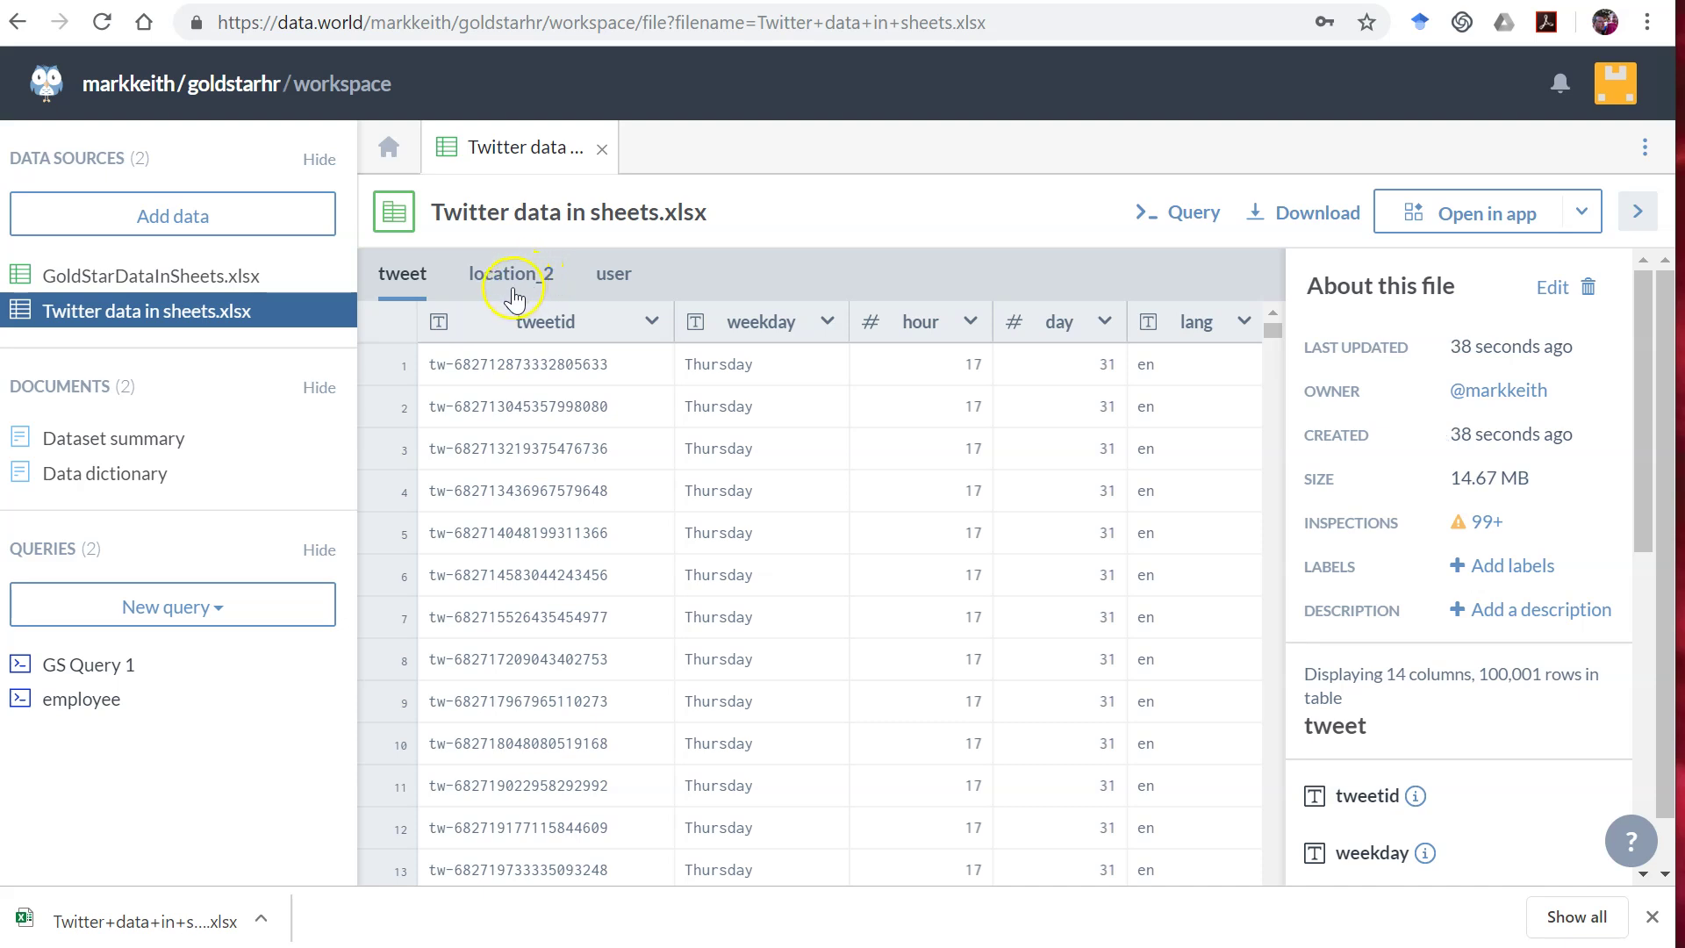
click(524, 275)
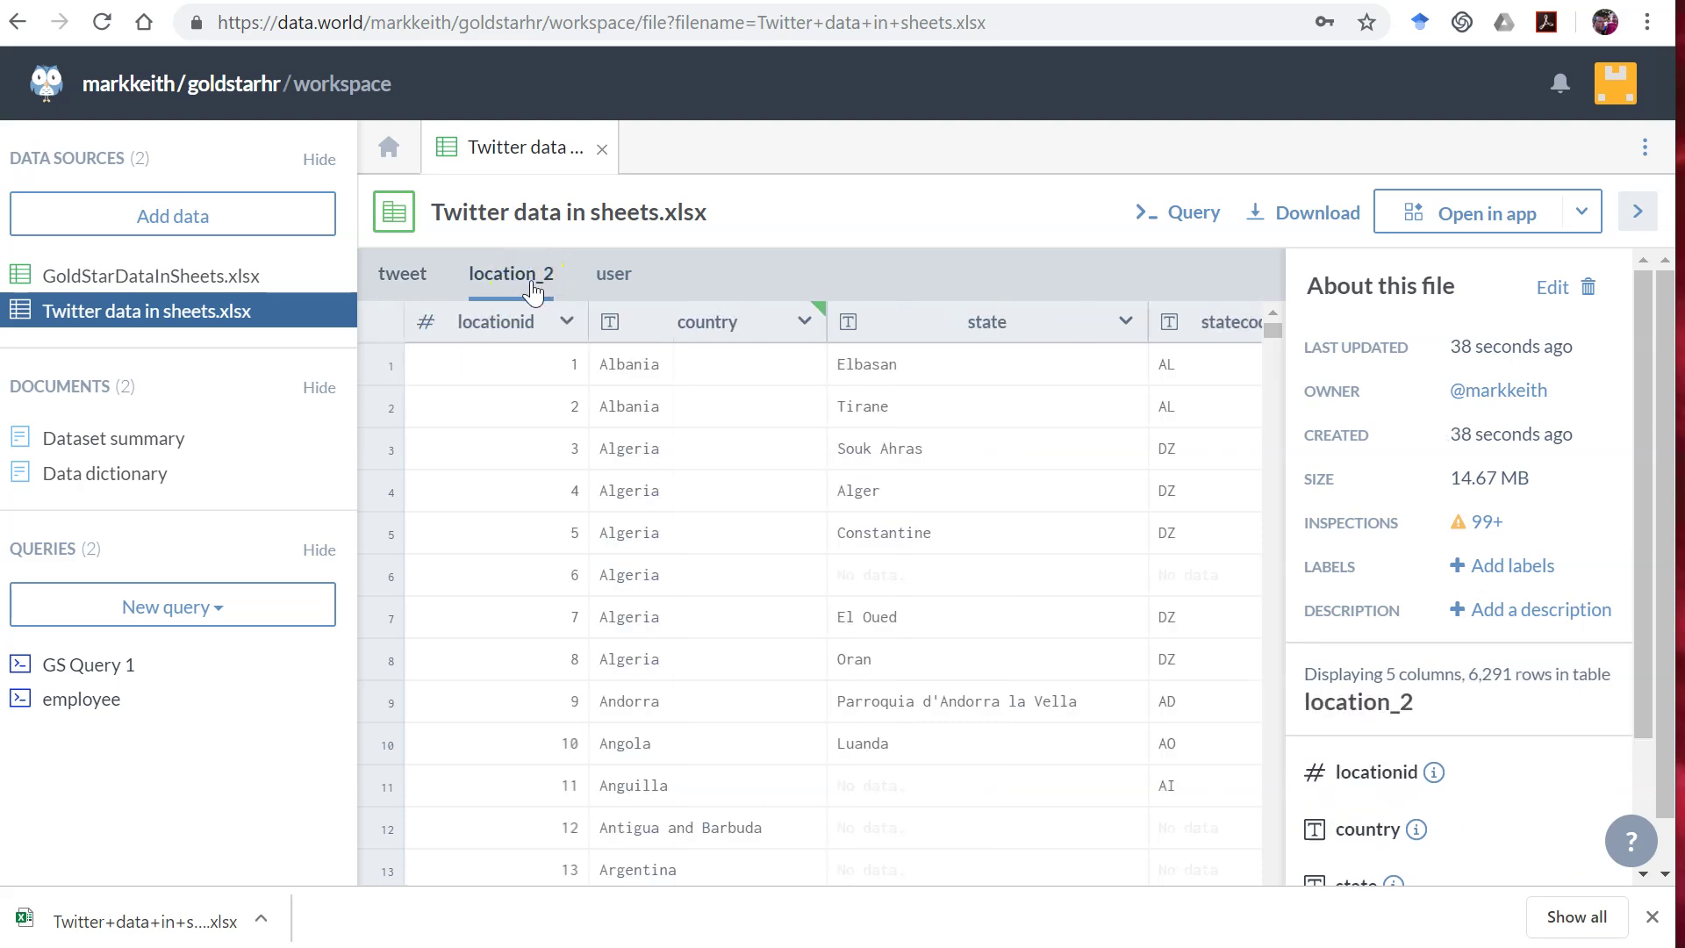
click(619, 274)
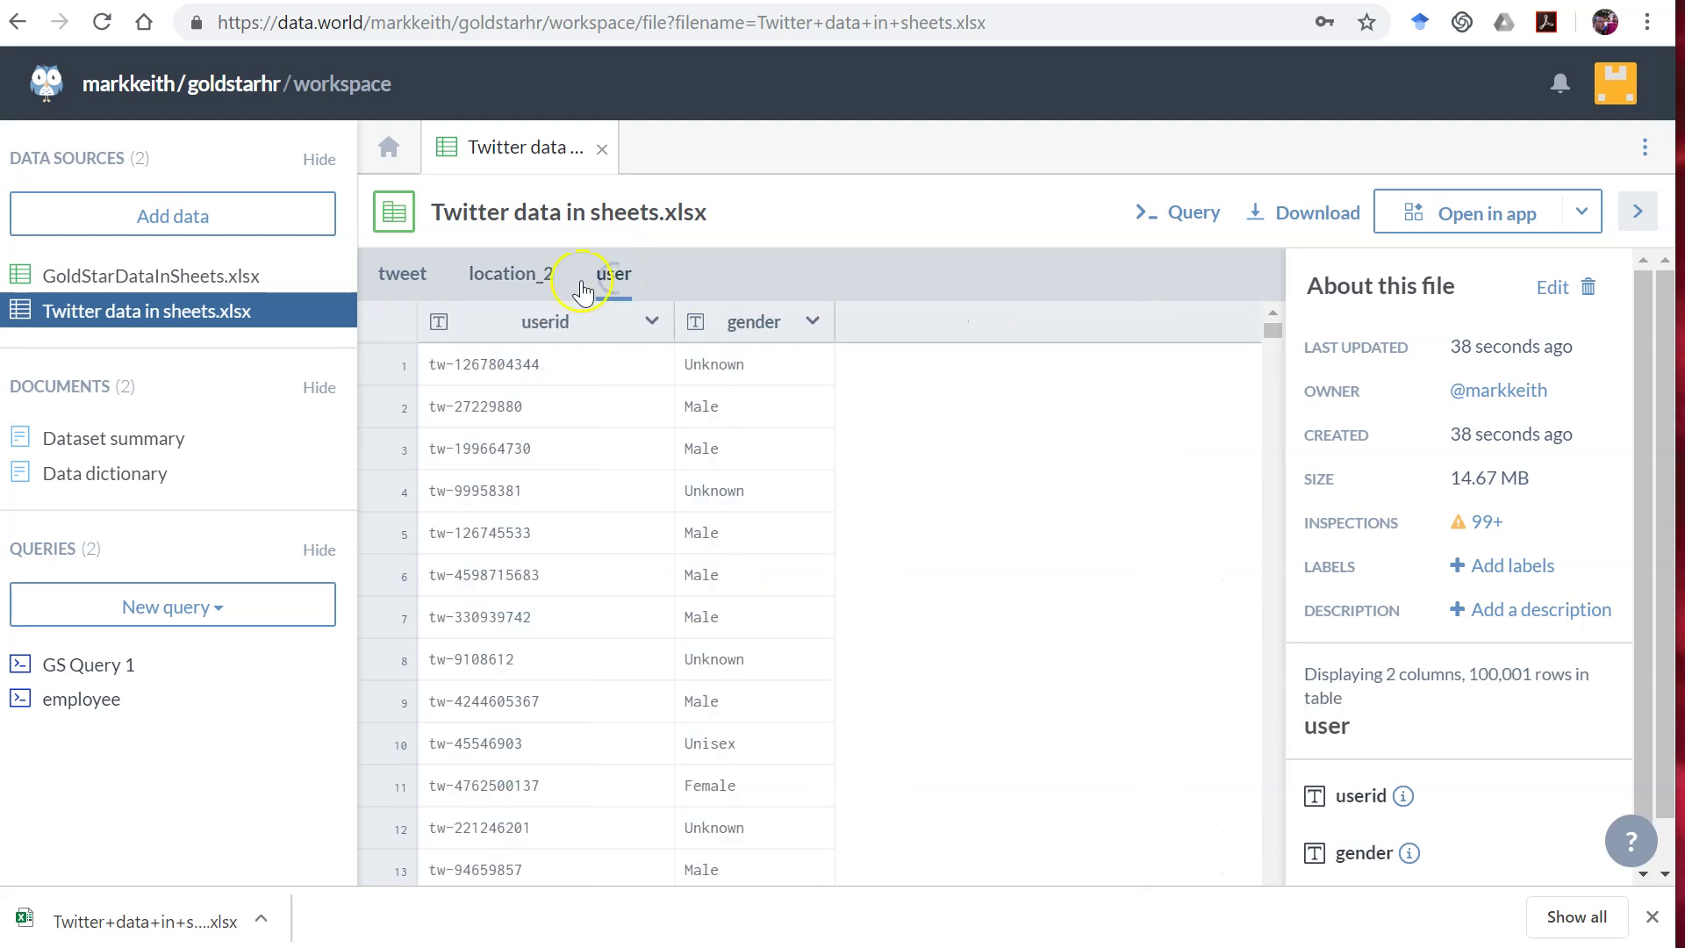
click(518, 273)
click(413, 276)
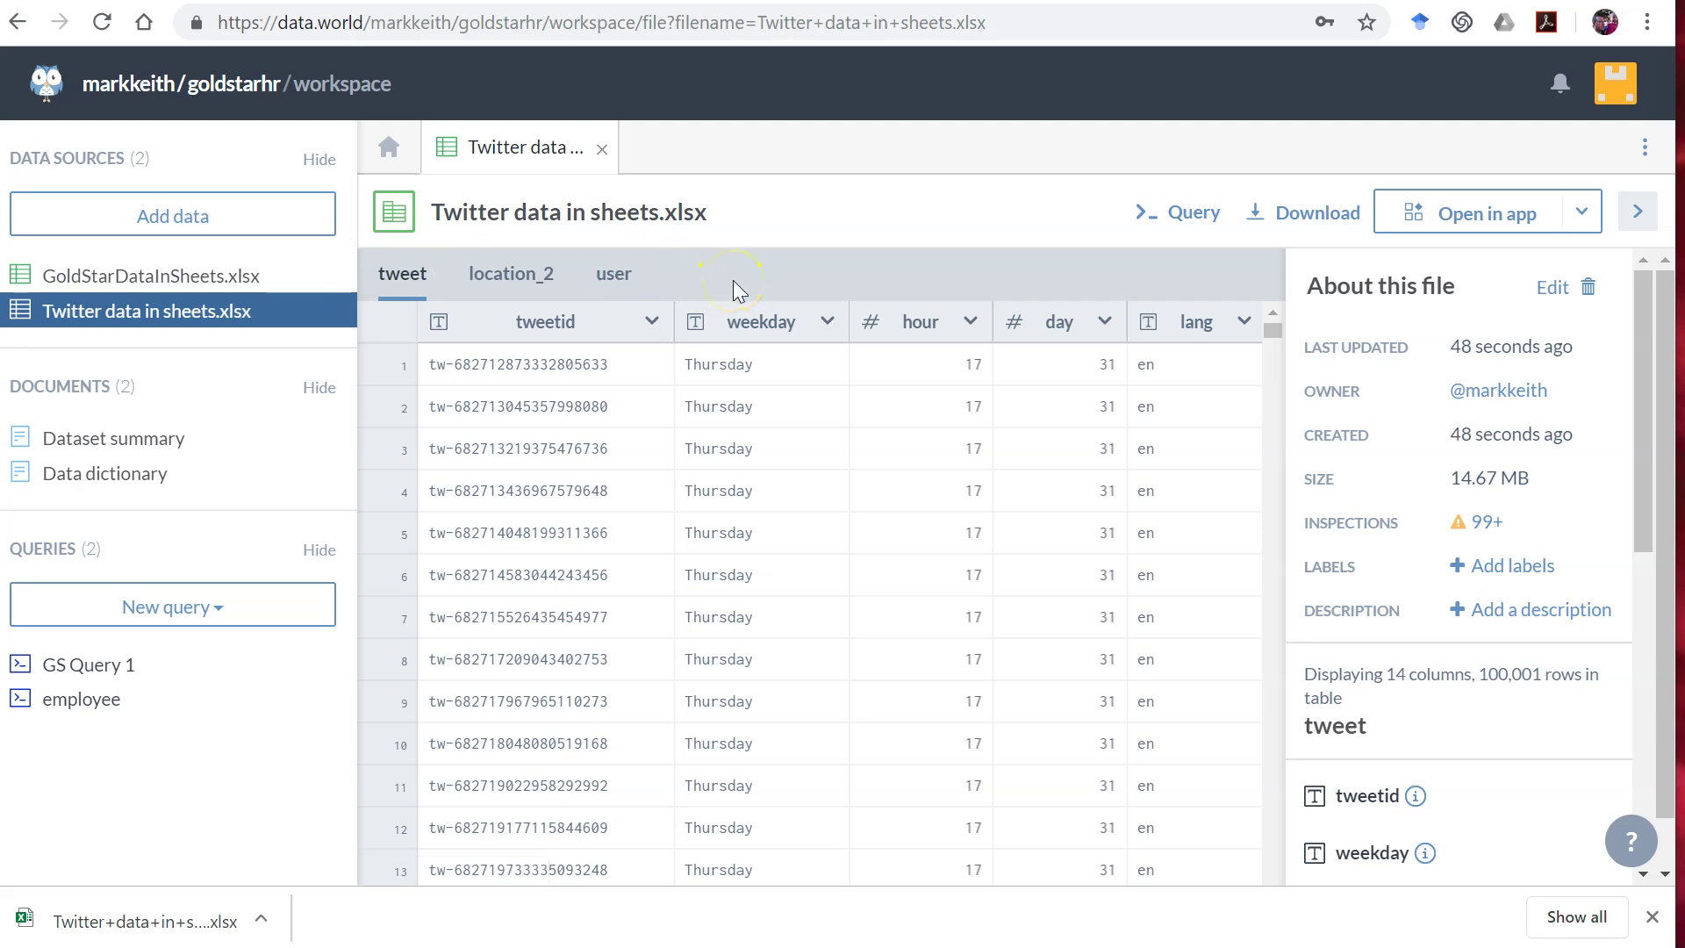
- Scroll through the tweet table, revisit location_2, then close the Twitter data file view
scroll(790, 331, down, 1)
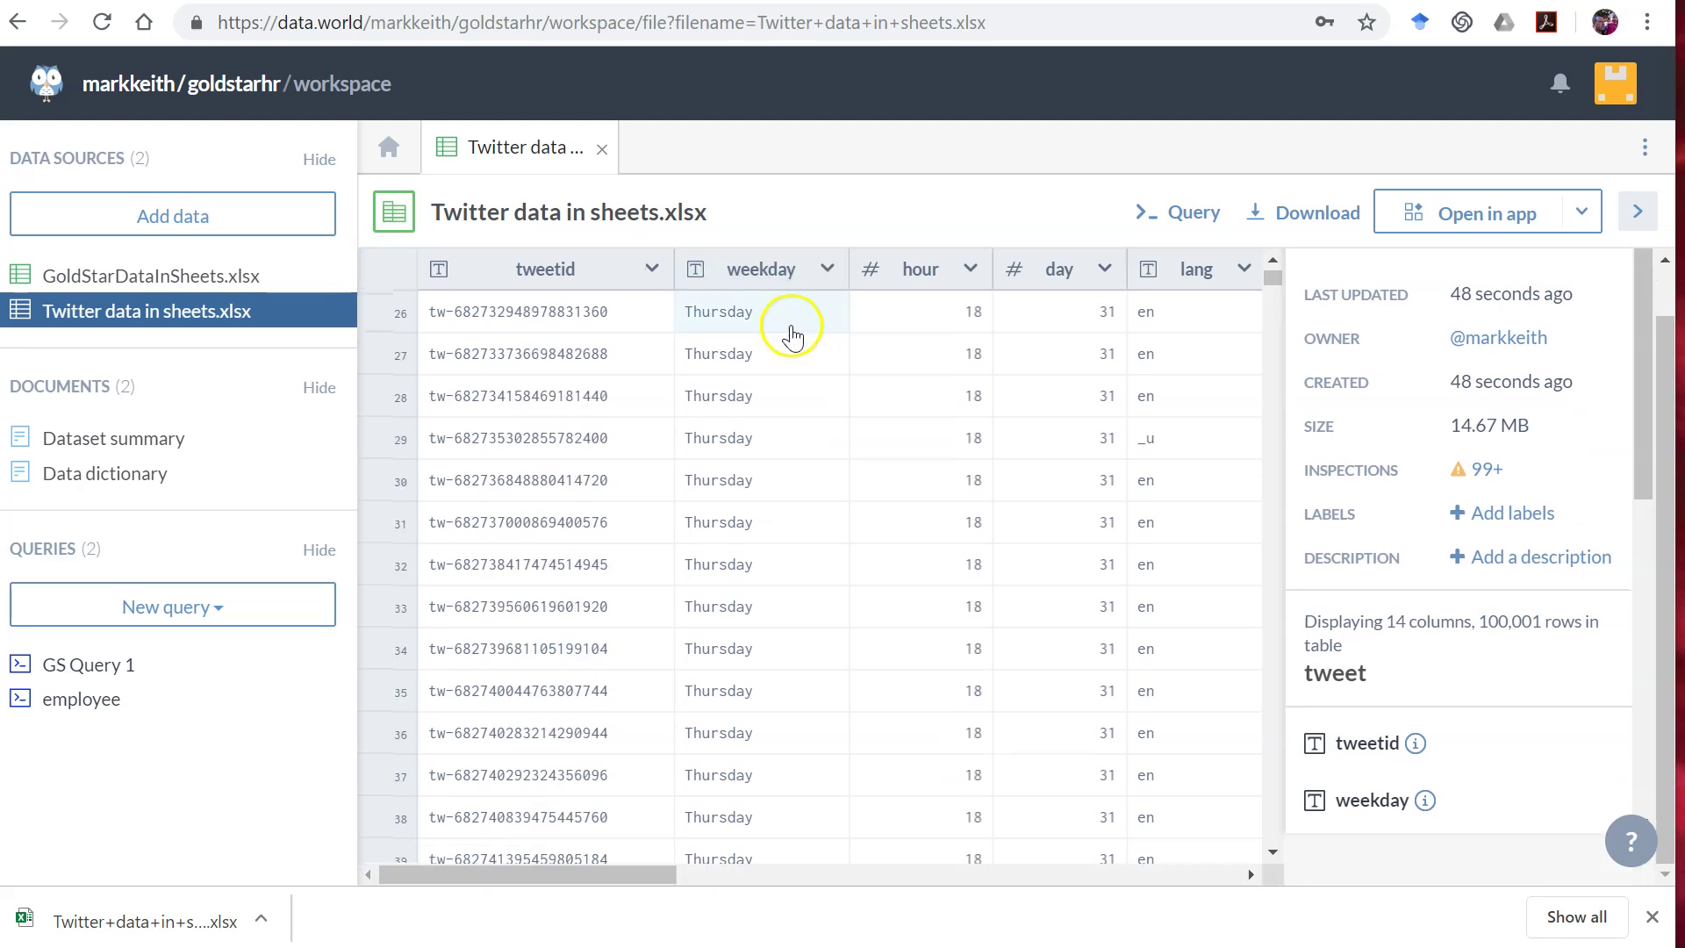
scroll(790, 333, up, 1)
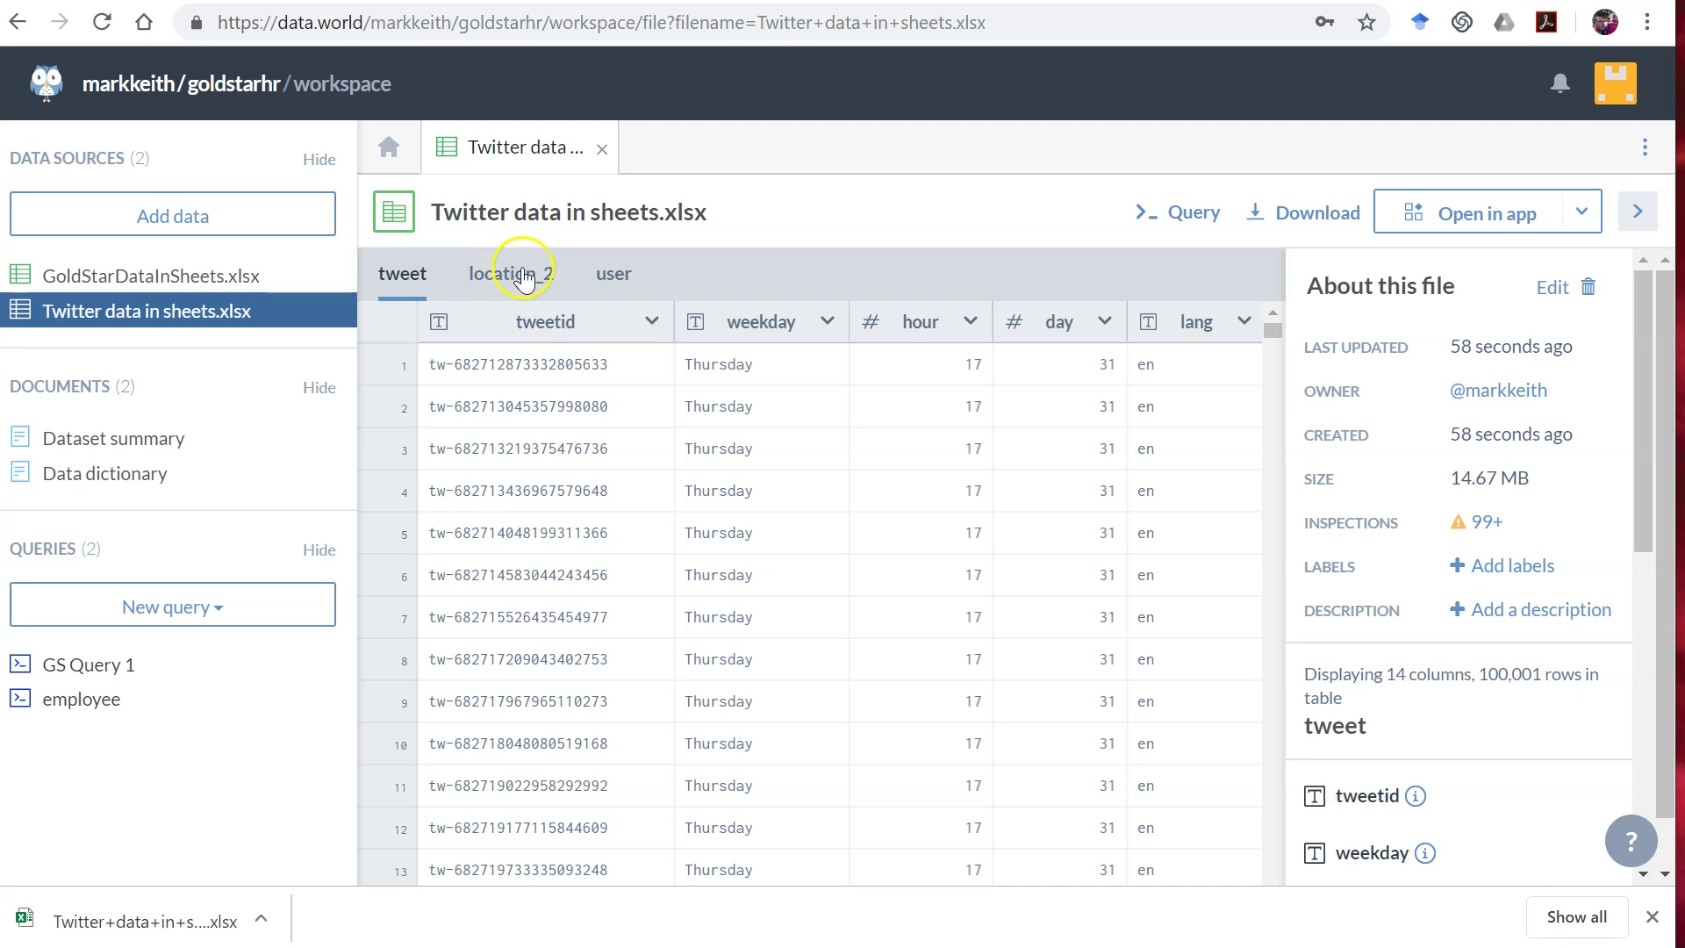
drag(1642, 408, 1606, 596)
scroll(1609, 659, down, 5)
scroll(1609, 602, up, 8)
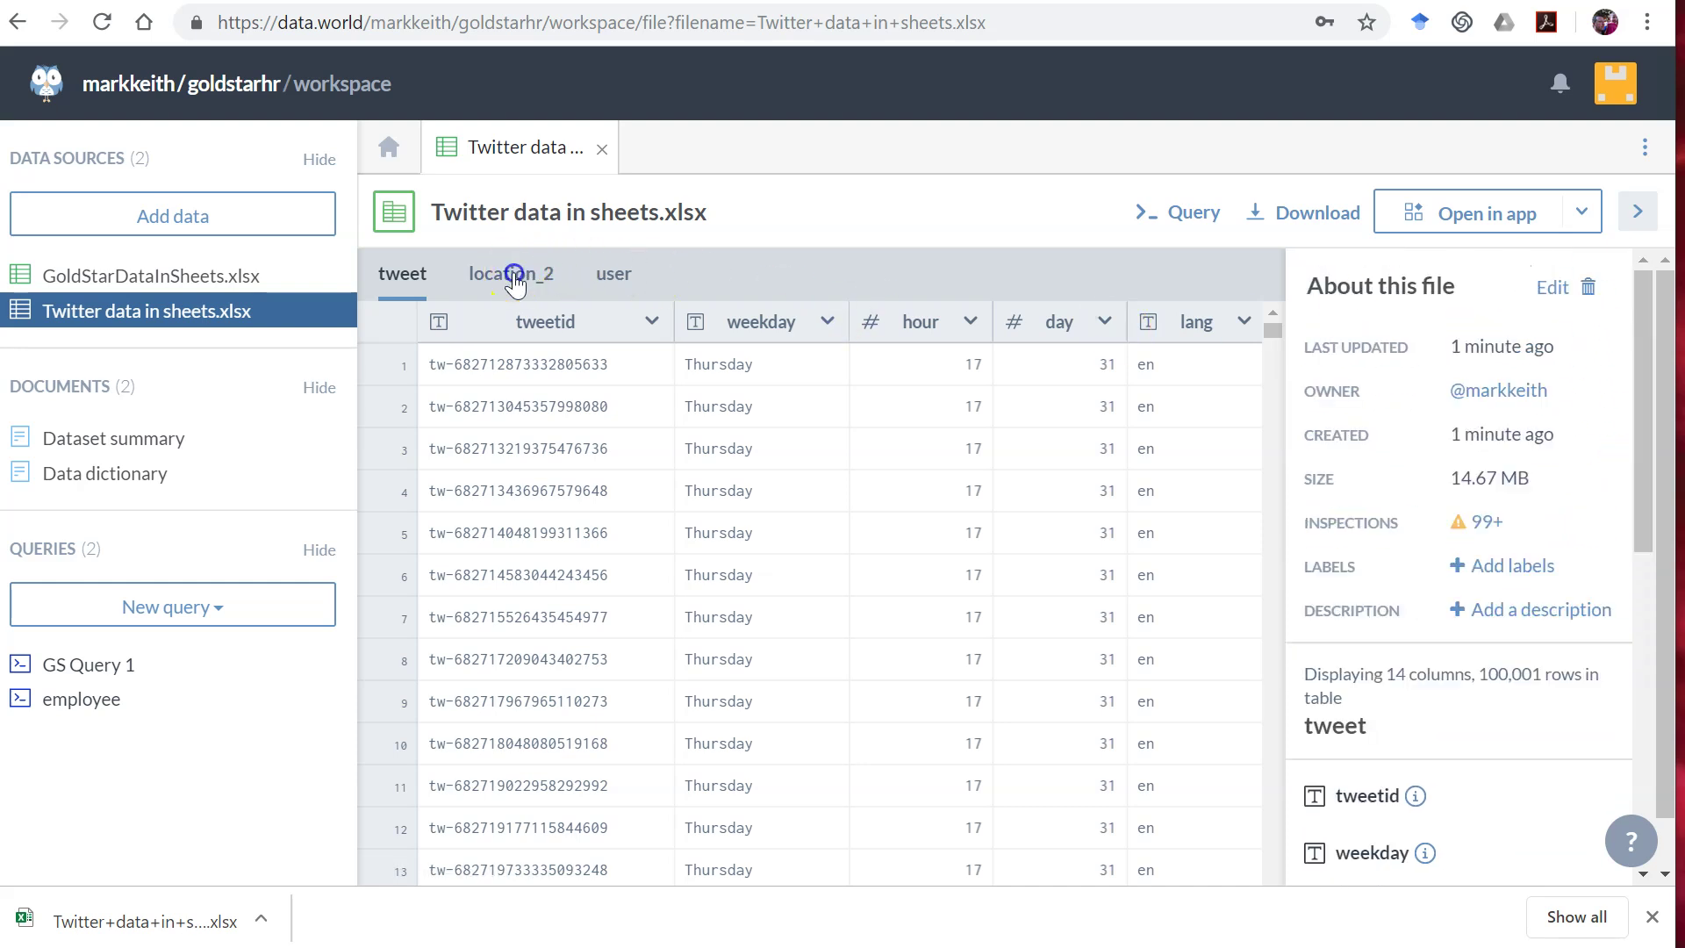
click(514, 277)
click(1637, 505)
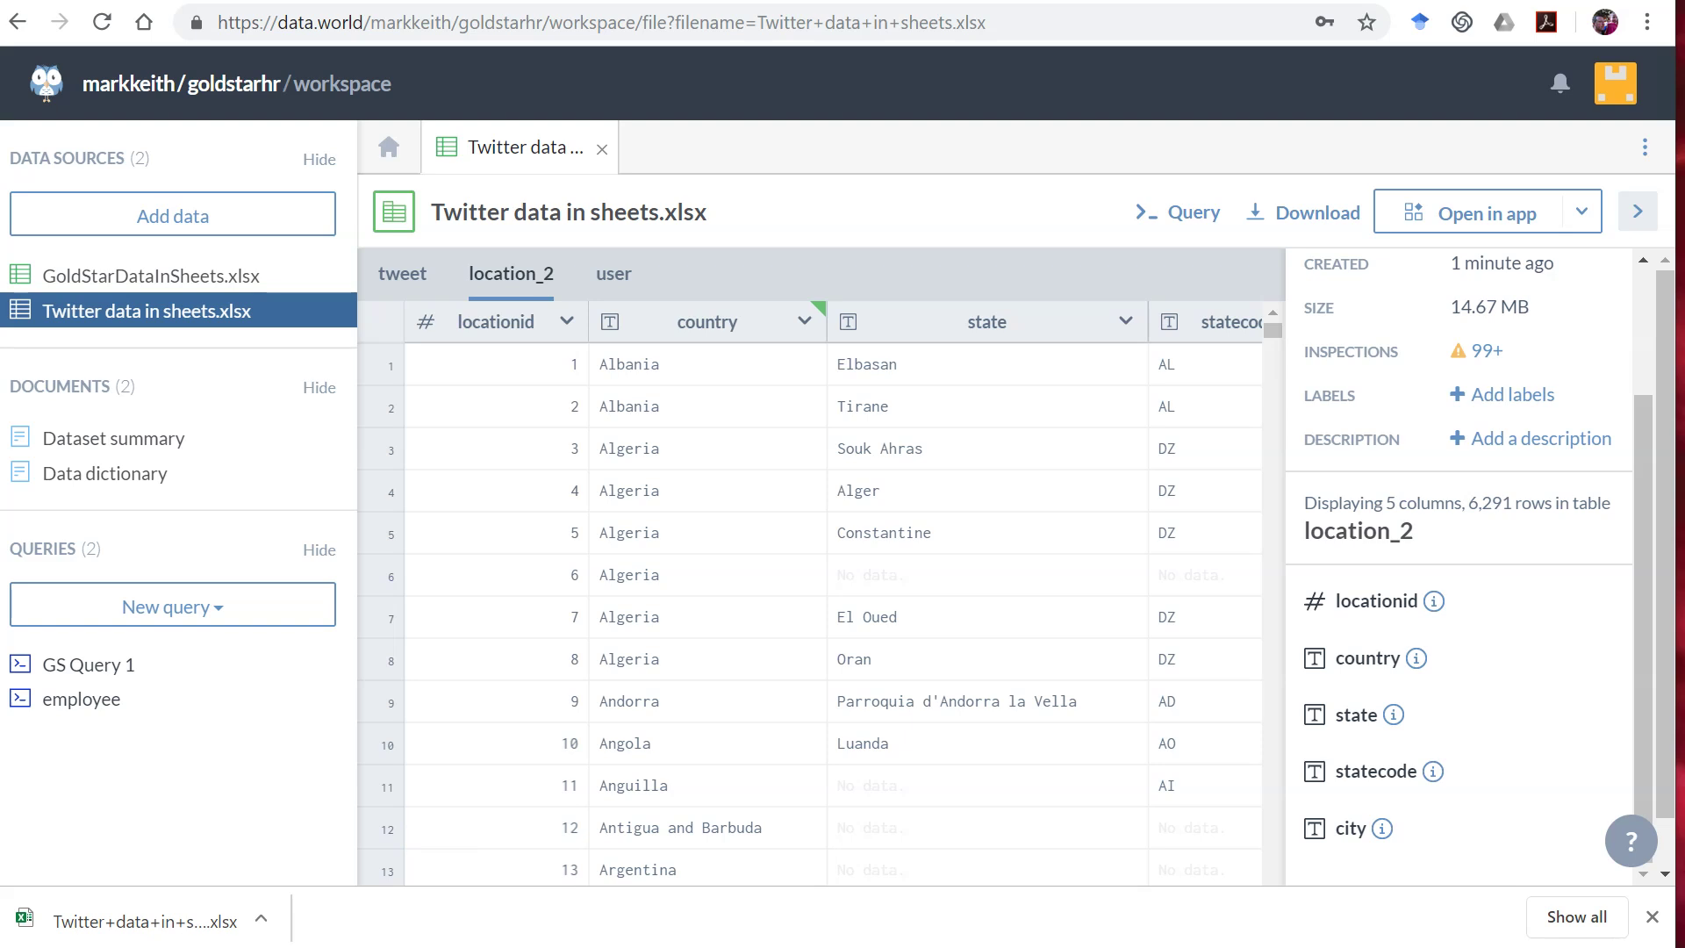
click(602, 149)
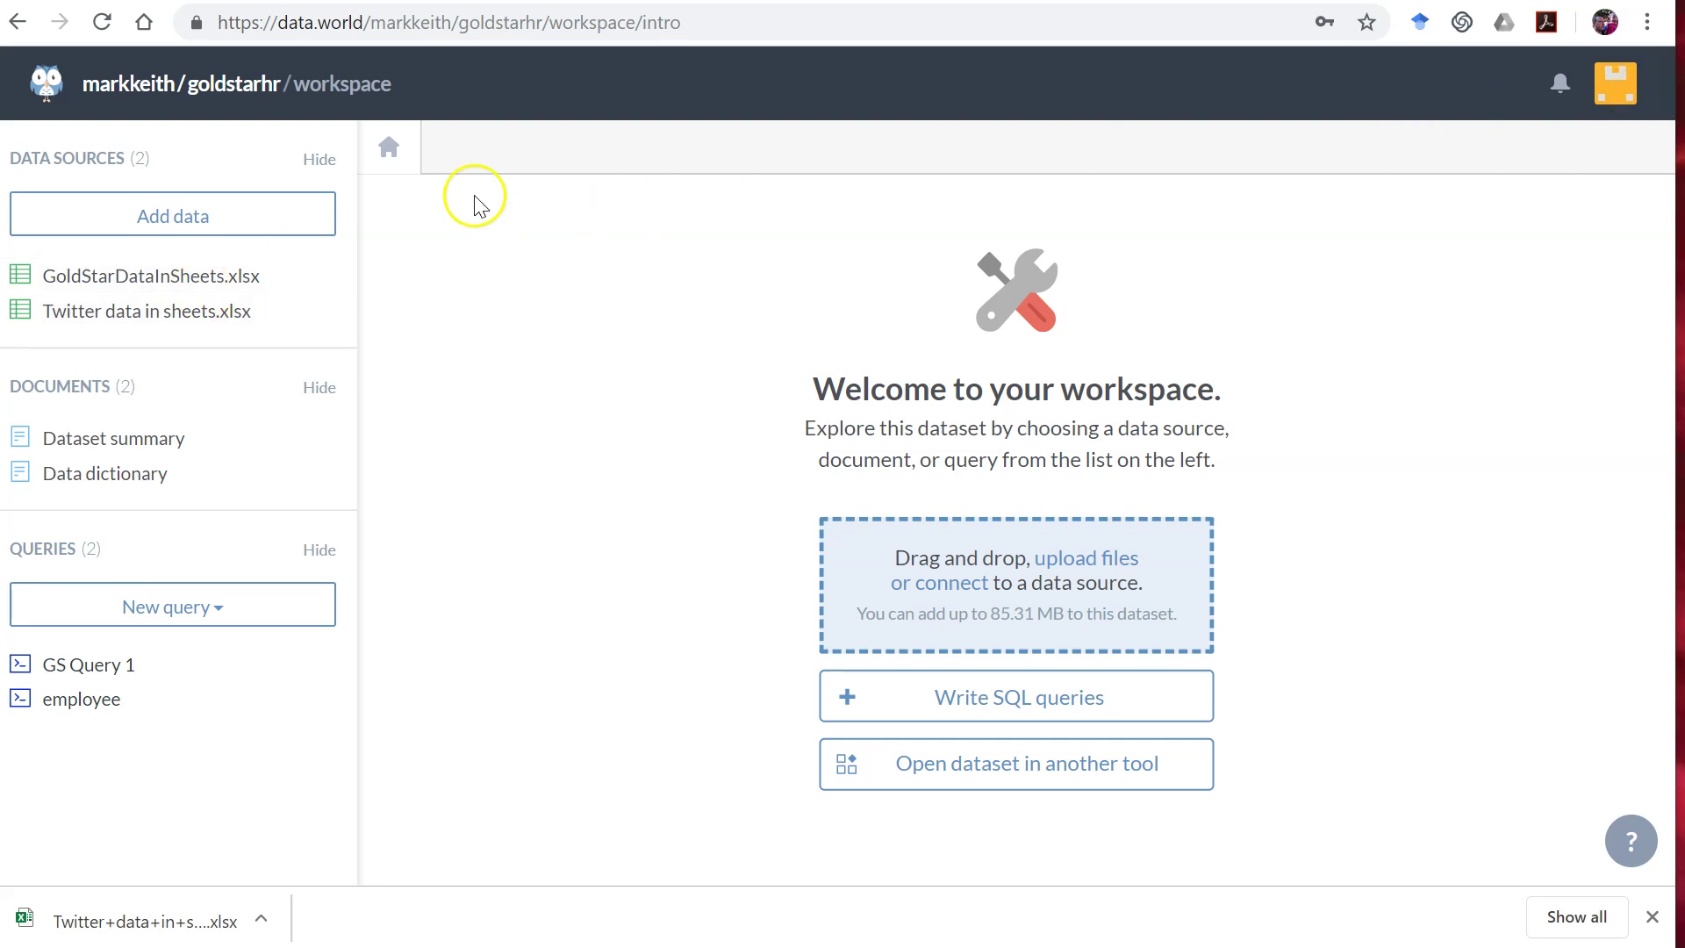
- Delete Twitter data in sheets.xlsx from the goldstarhr dataset
click(210, 83)
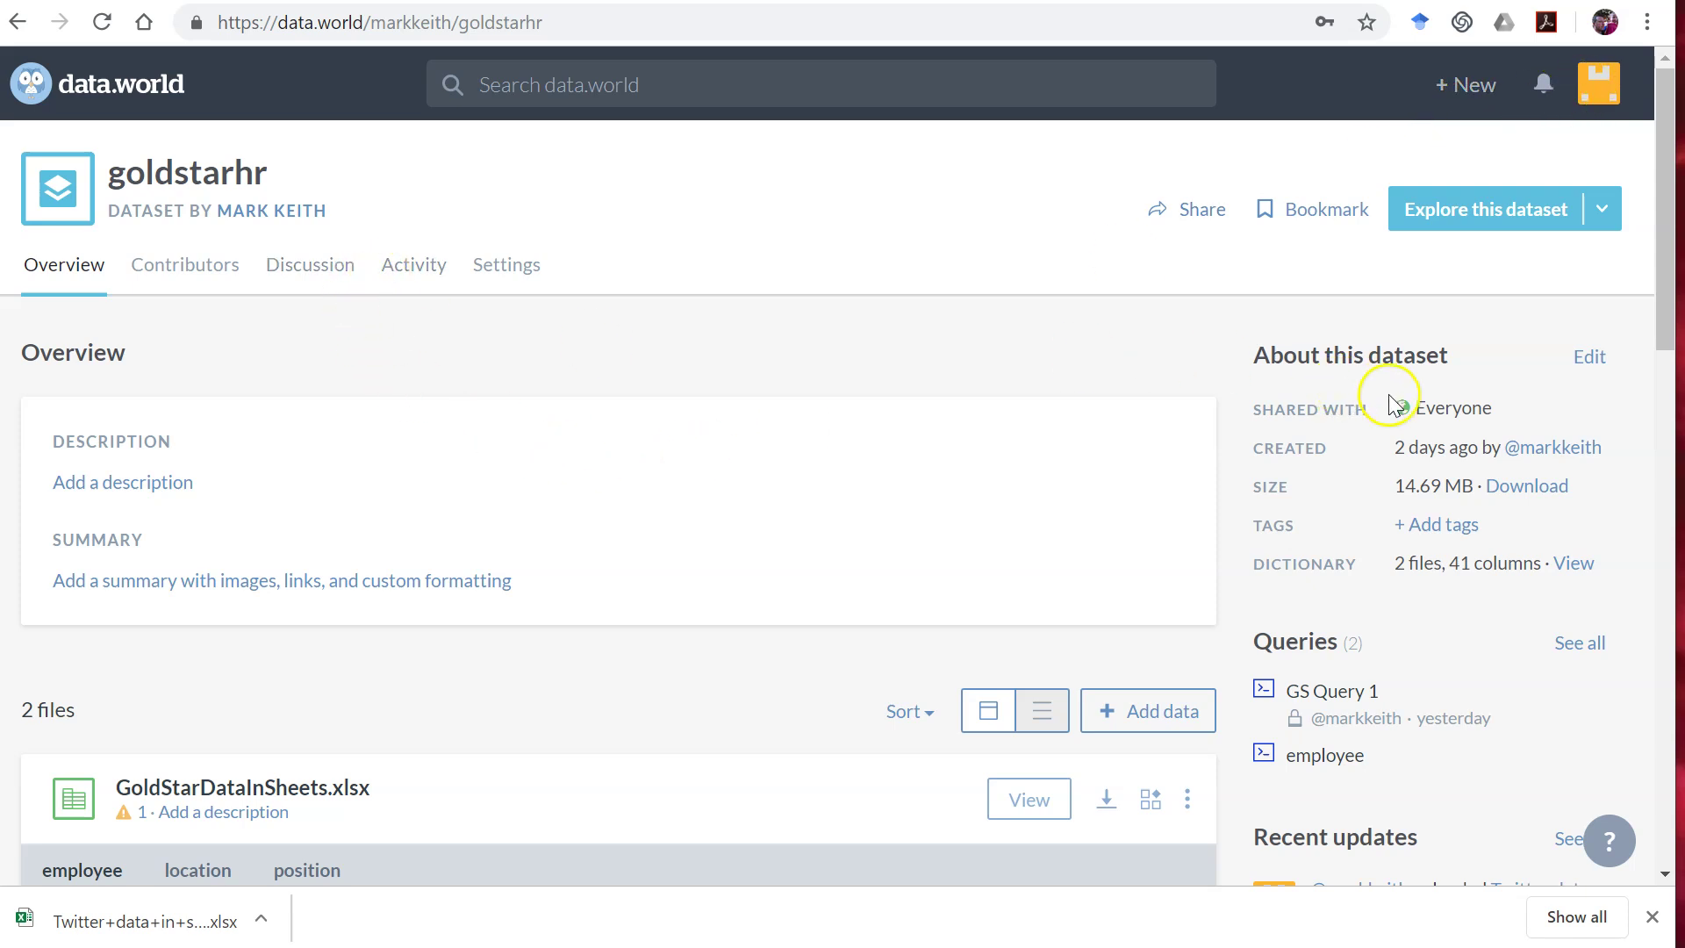
scroll(1260, 553, down, 10)
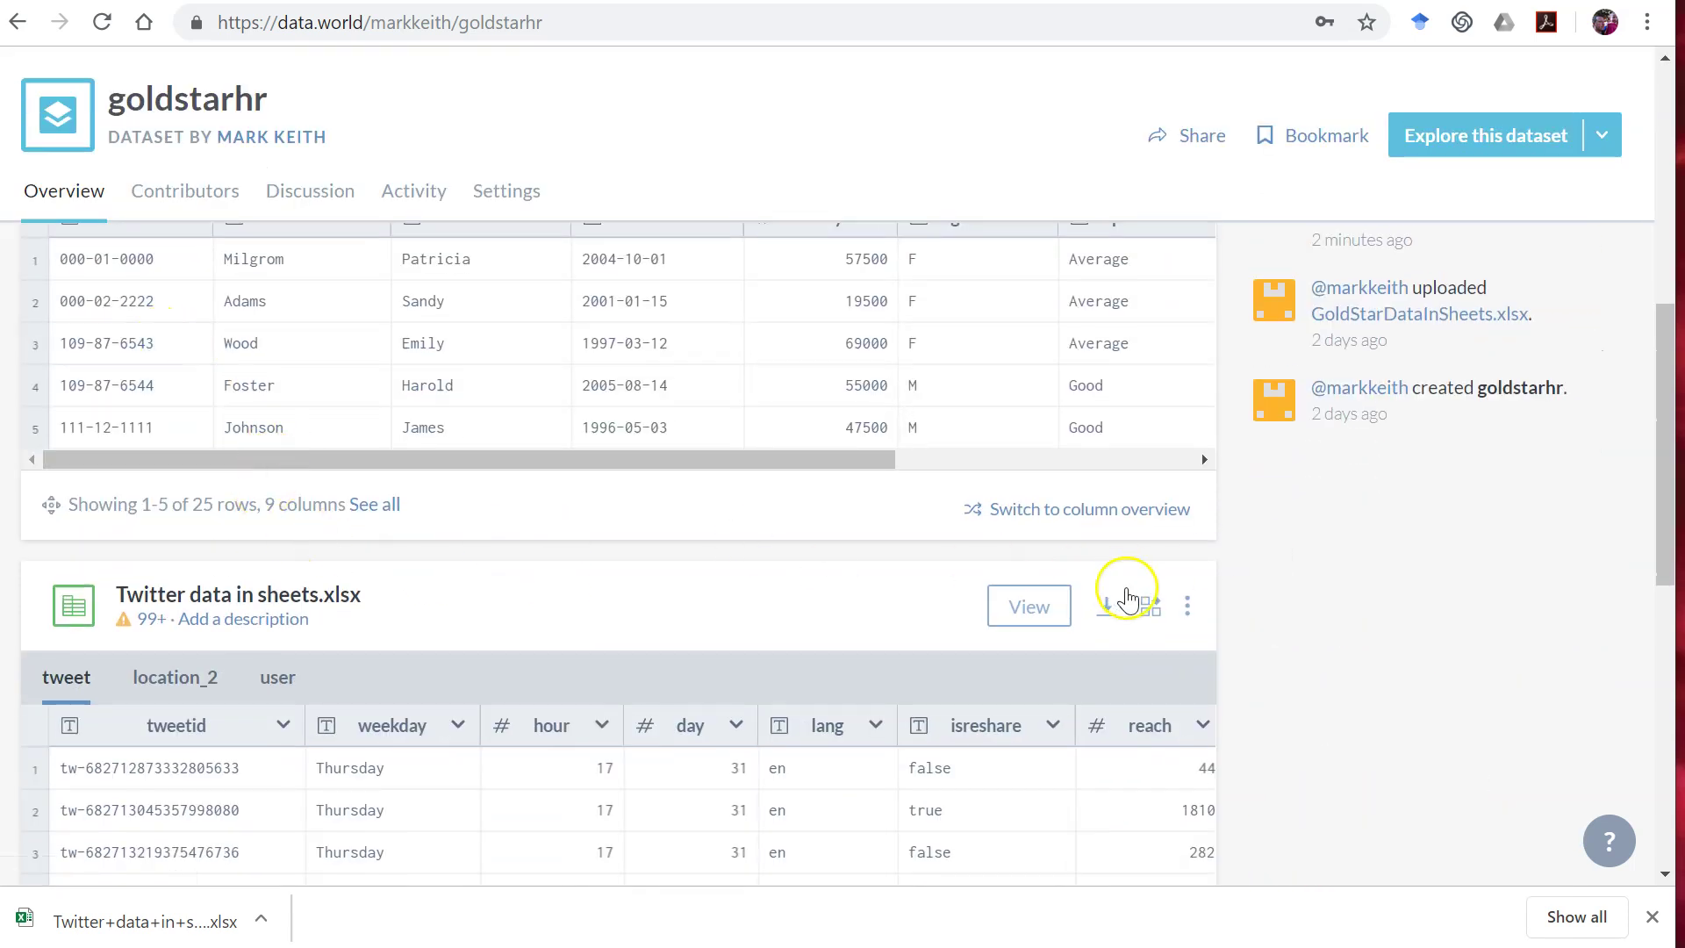
click(1187, 606)
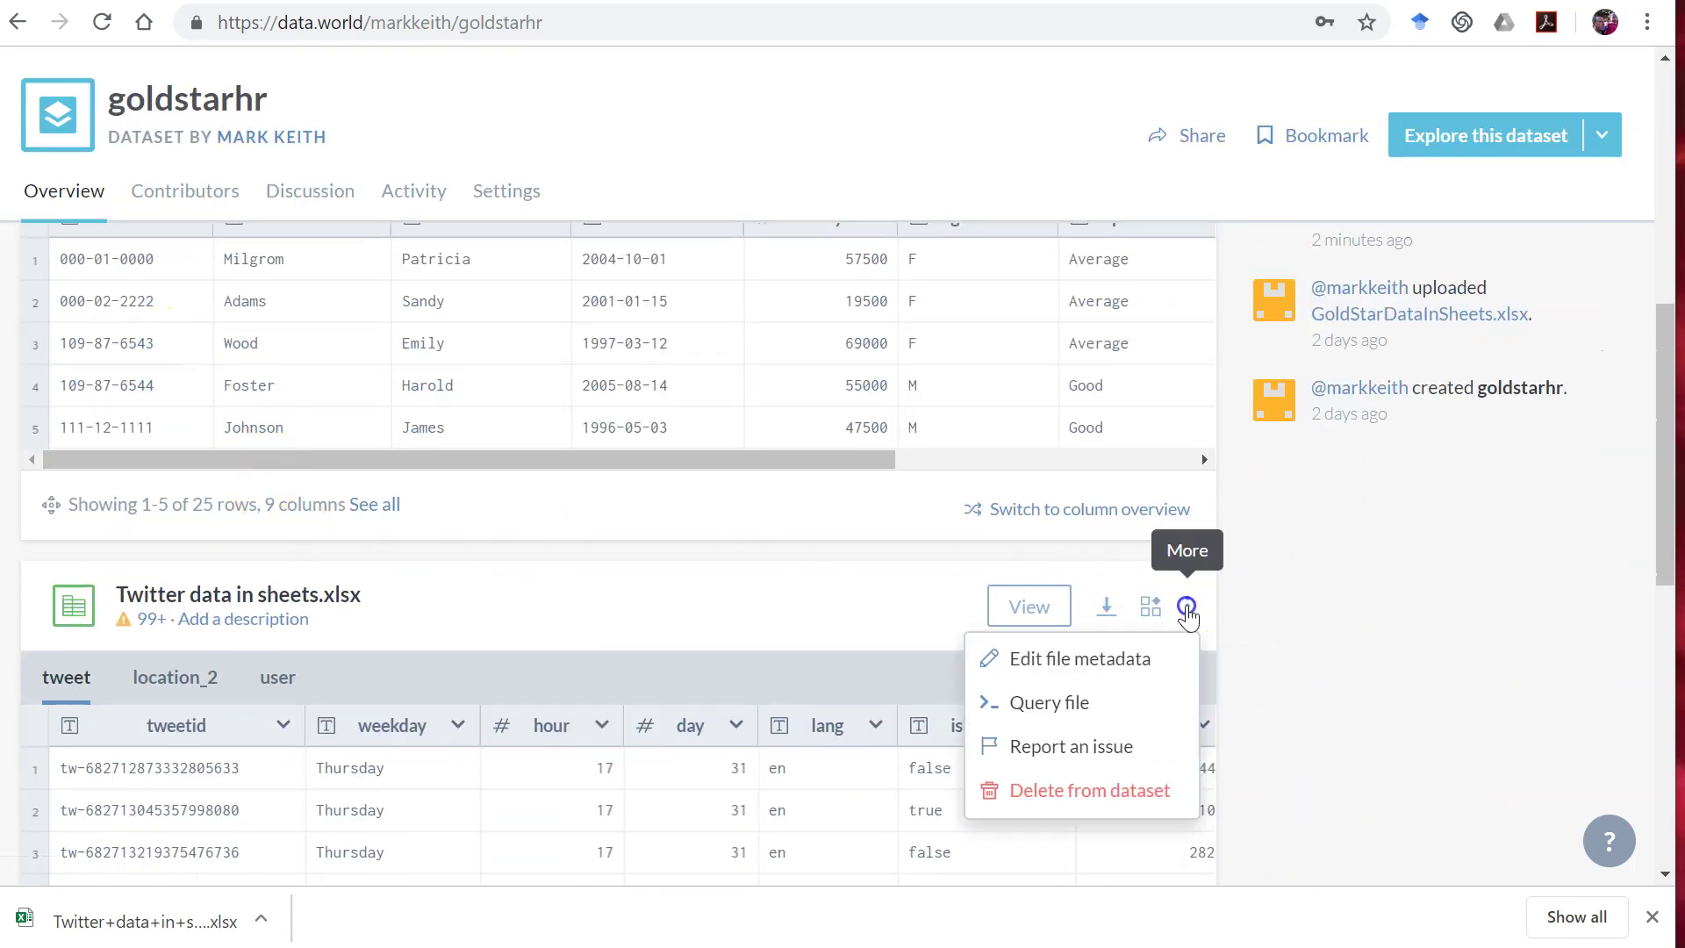
click(1050, 789)
click(1211, 333)
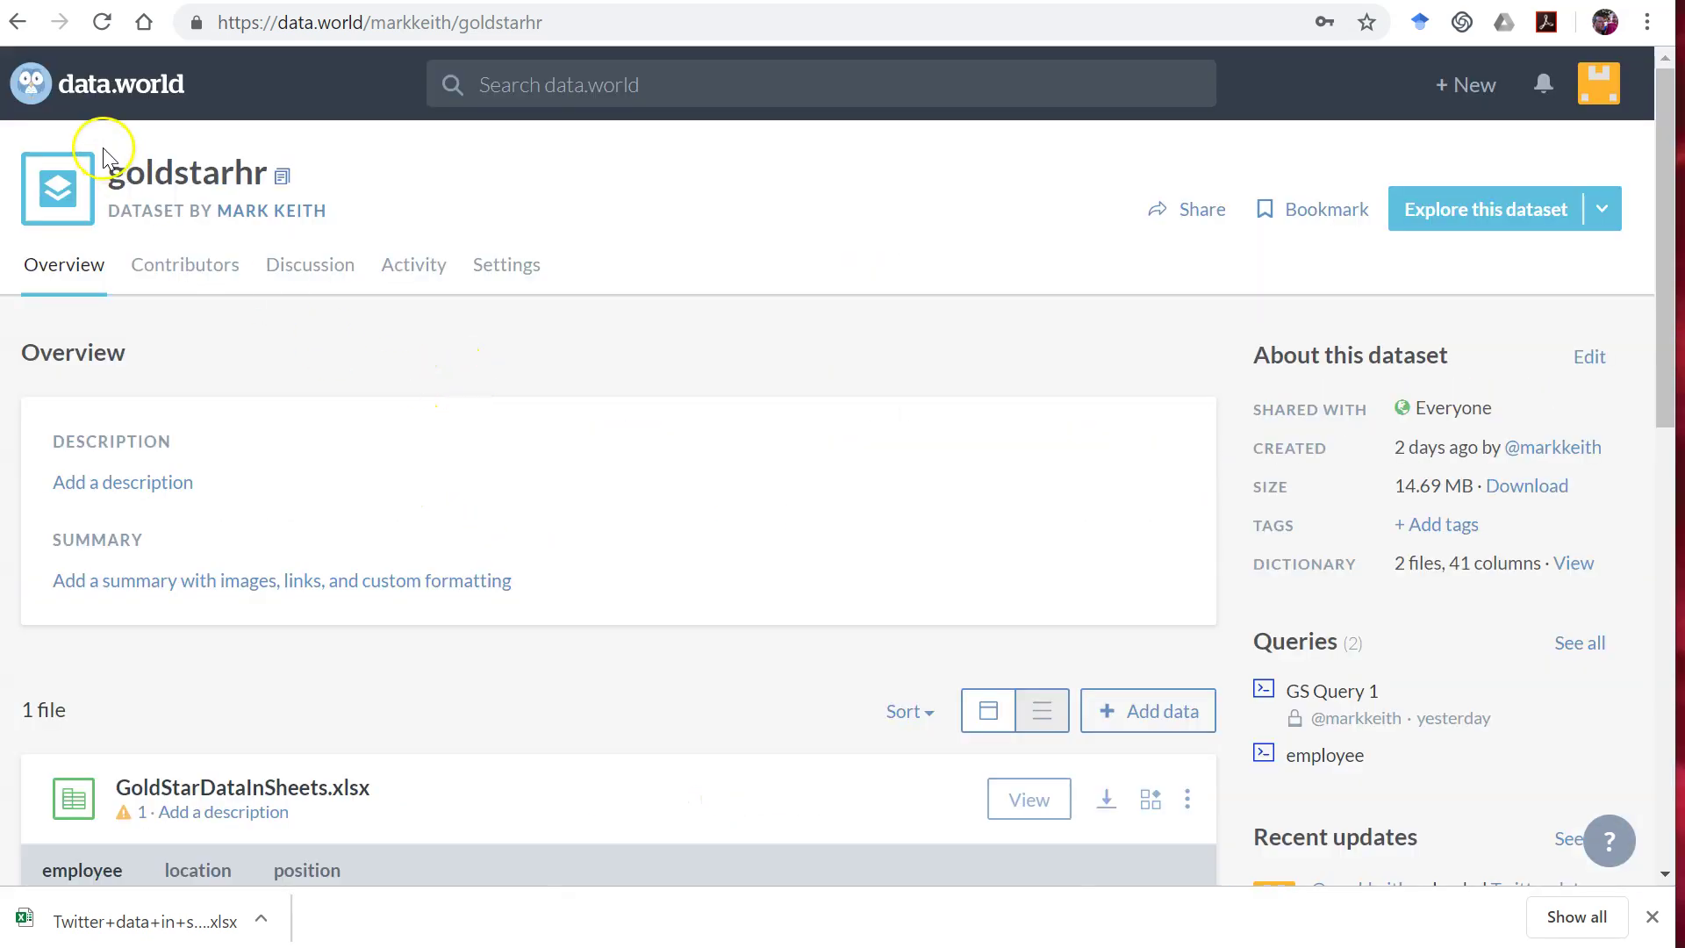
- Reload the goldstarhr overview and go to your profile page
click(77, 274)
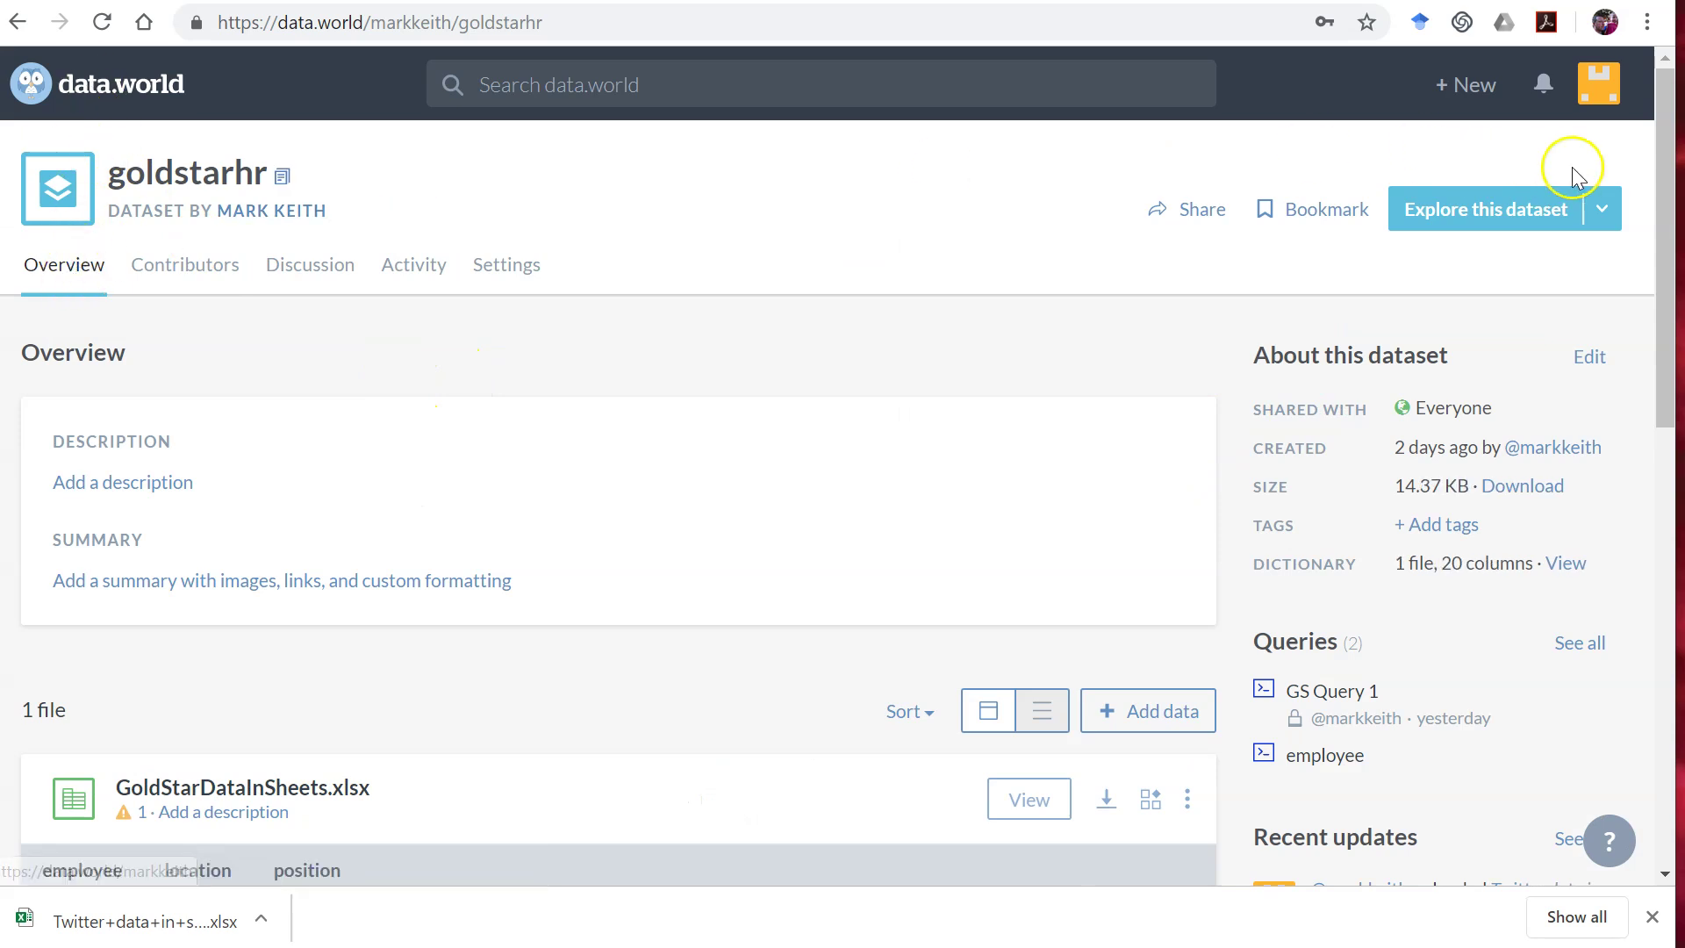
click(1602, 86)
click(1490, 151)
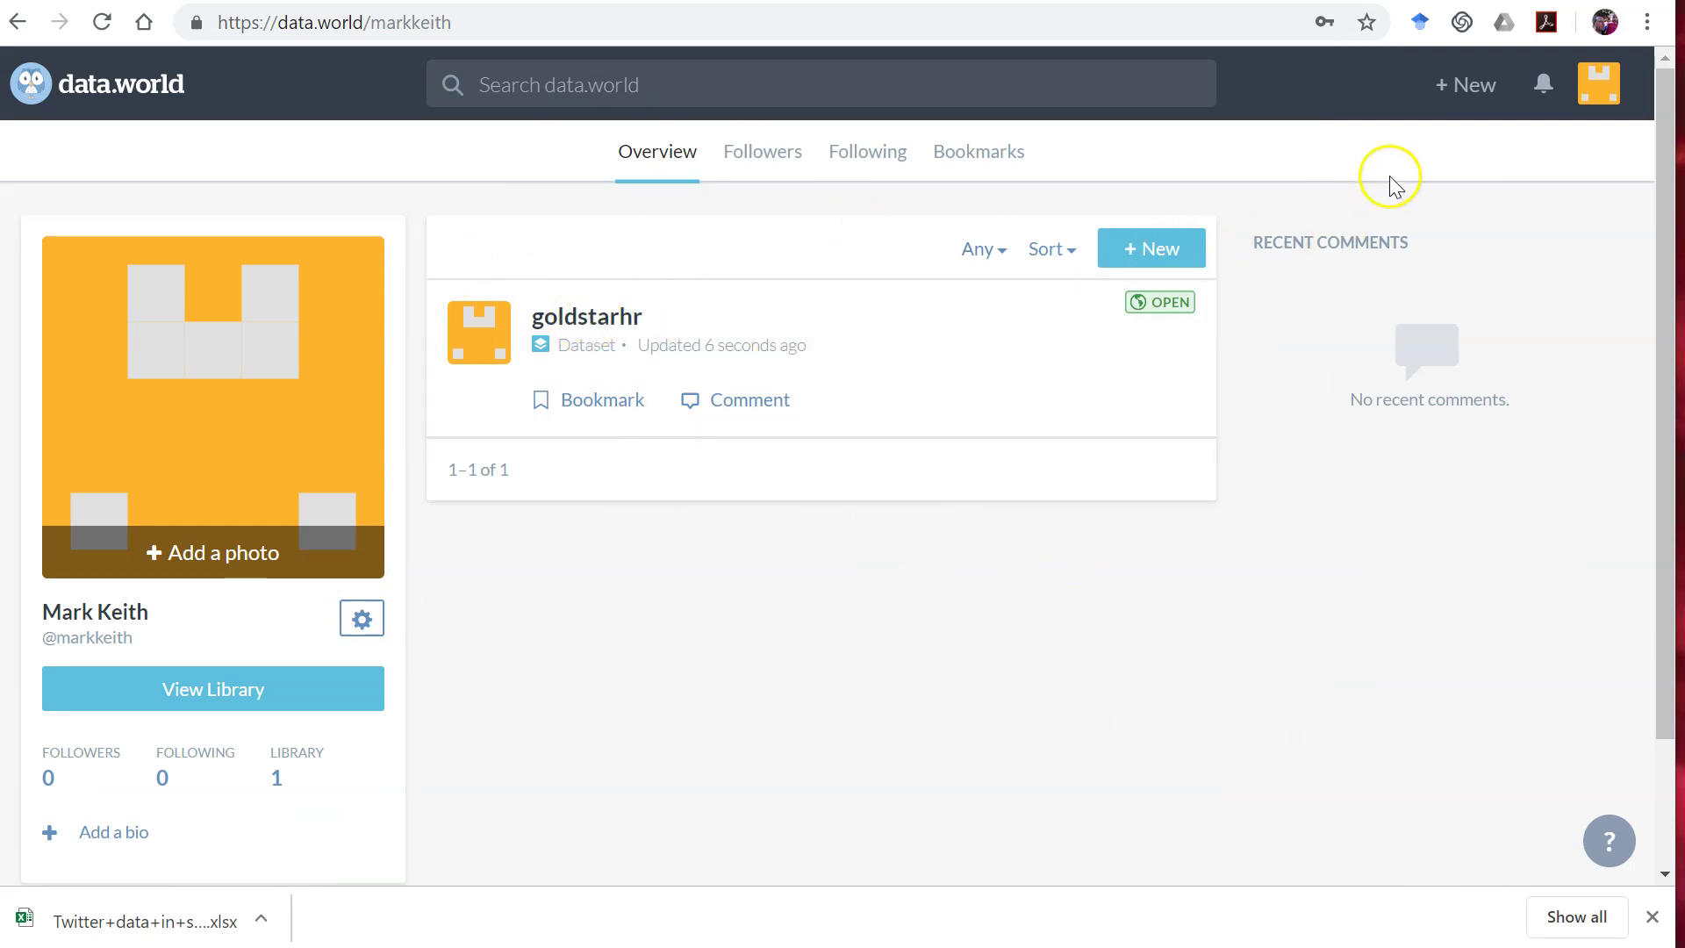
- Create a public dataset named 'twitter' and bring up its Add data options
click(1141, 250)
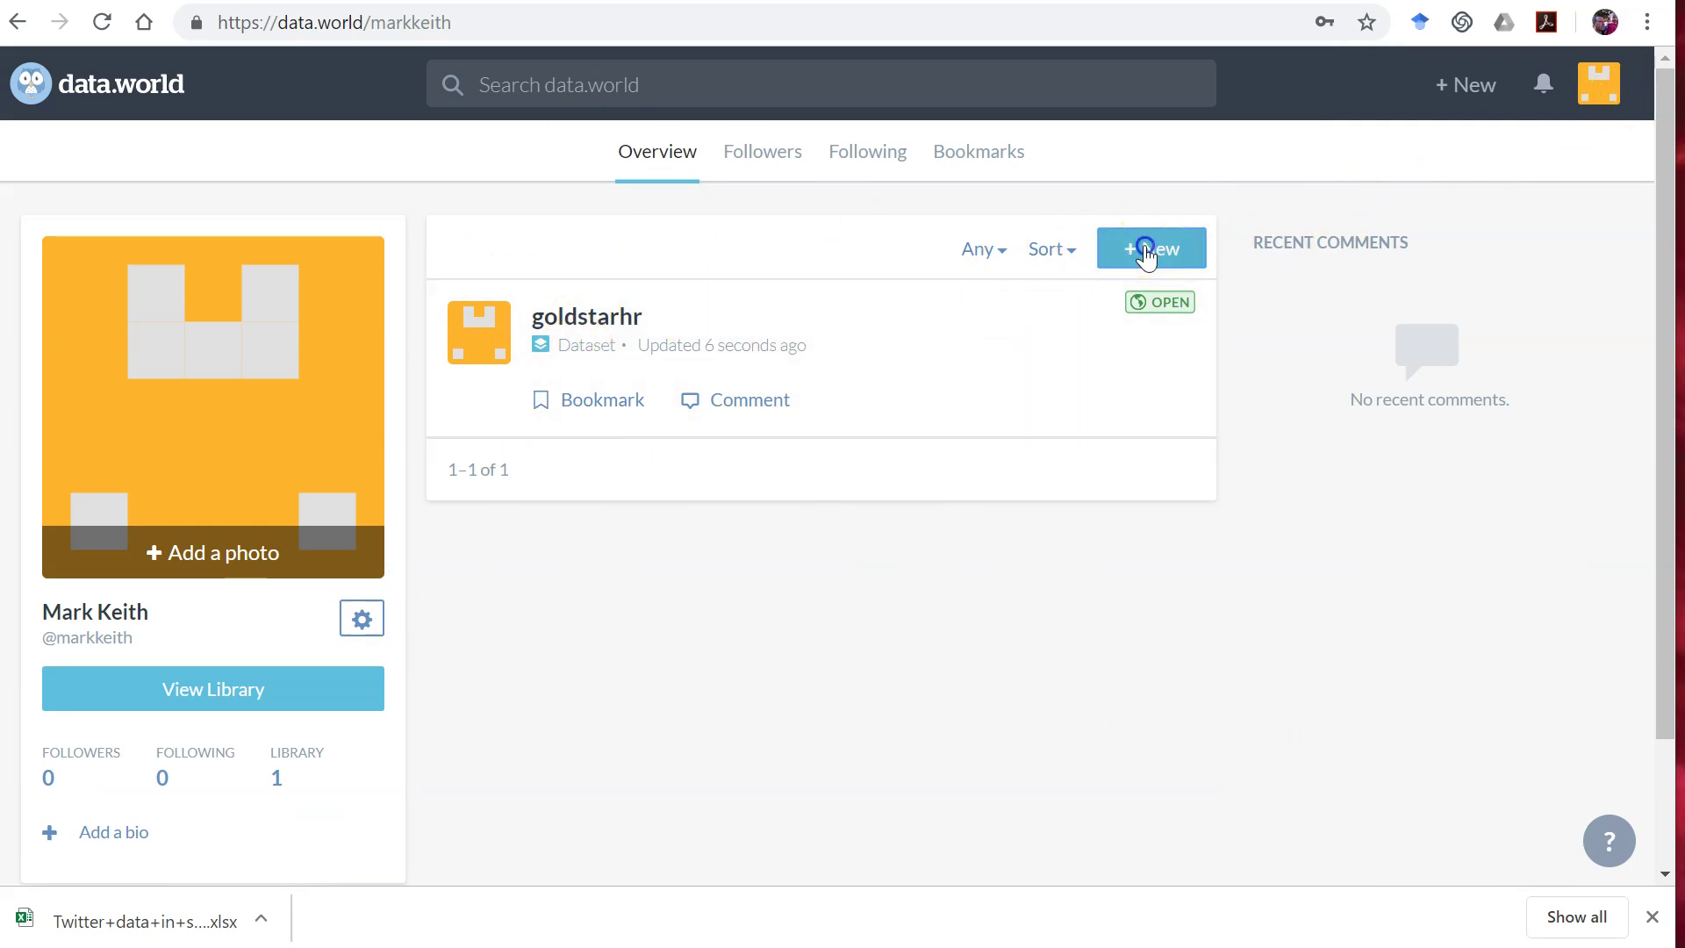
click(551, 667)
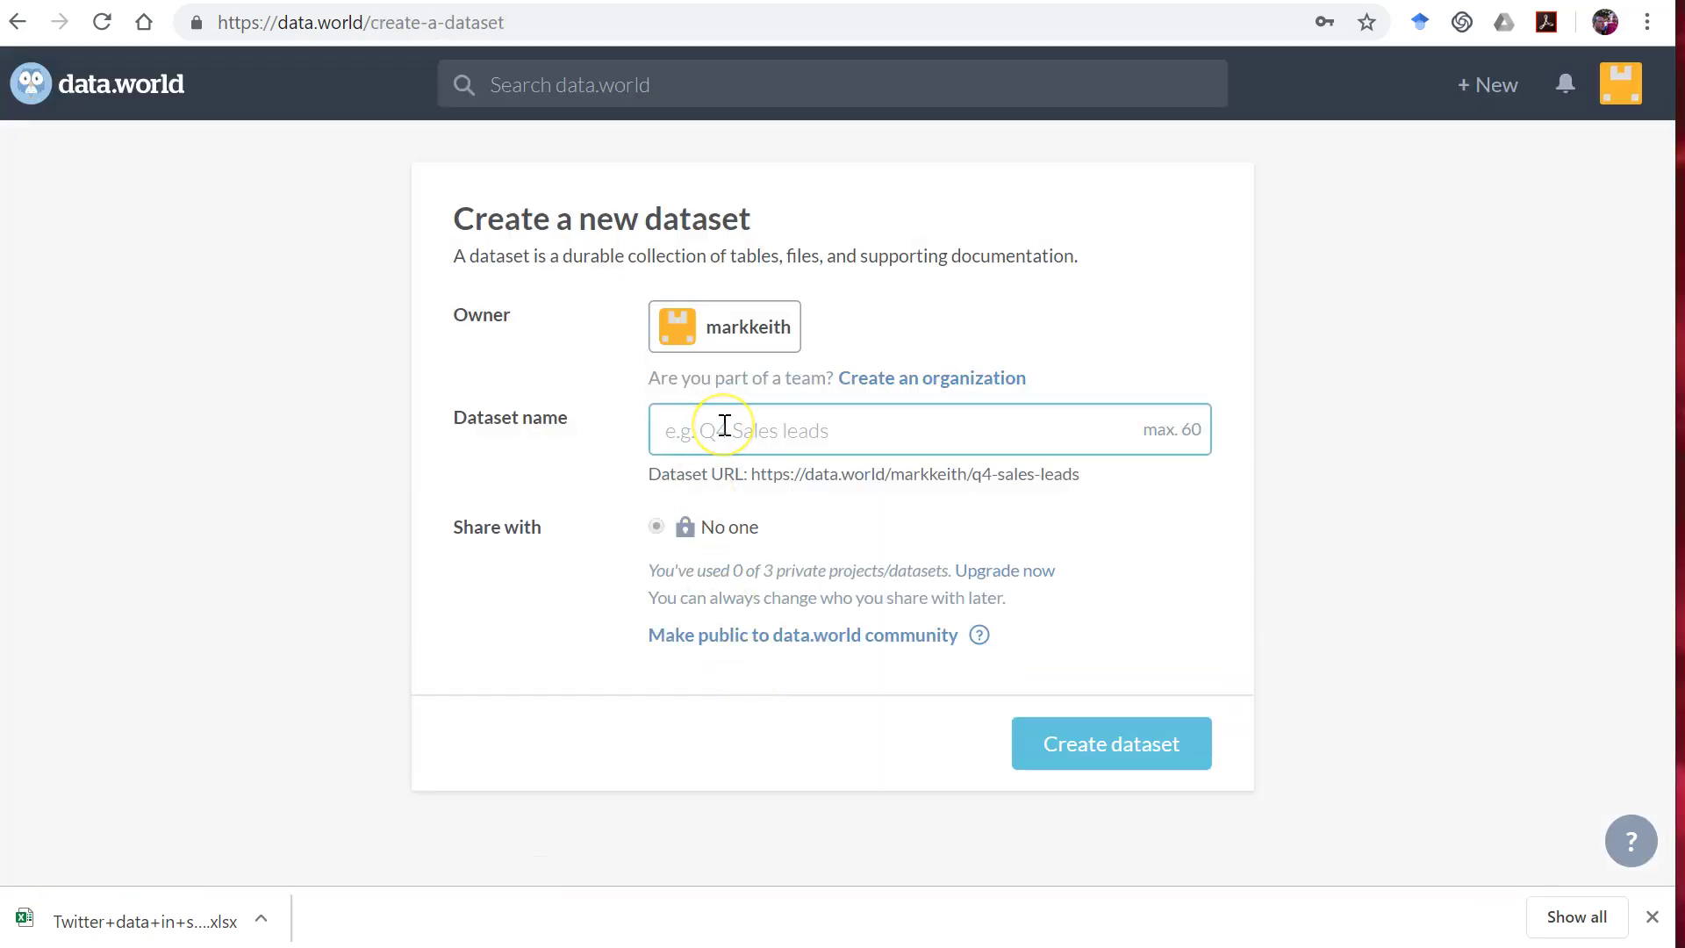
text(twitter)
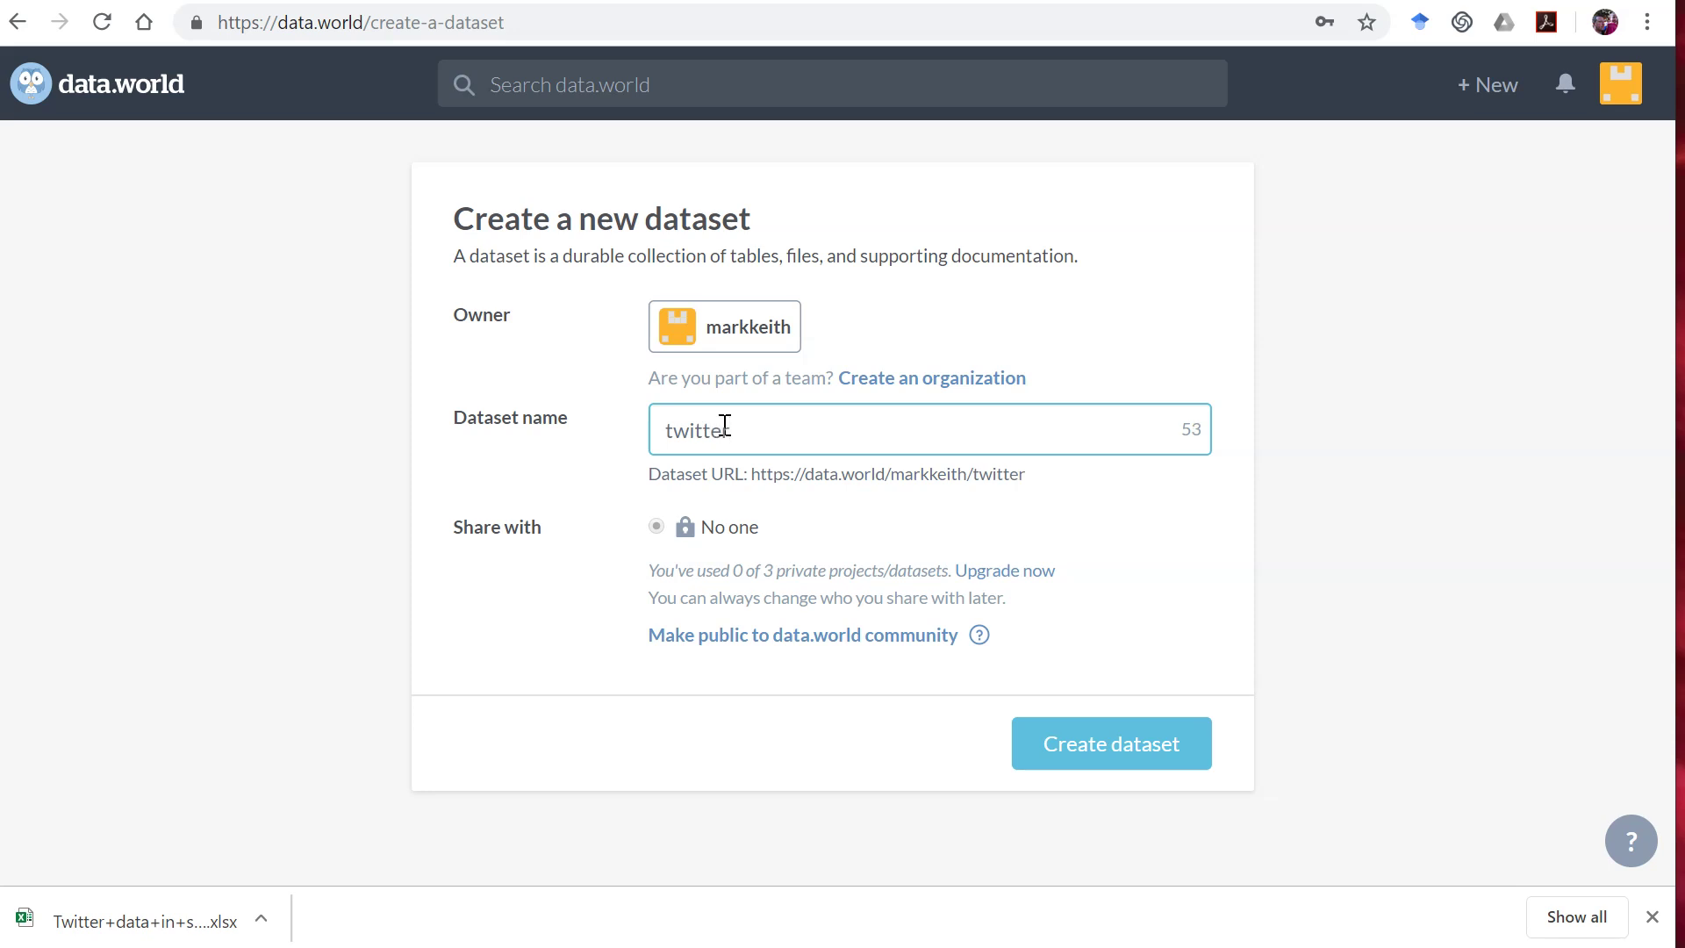
click(807, 634)
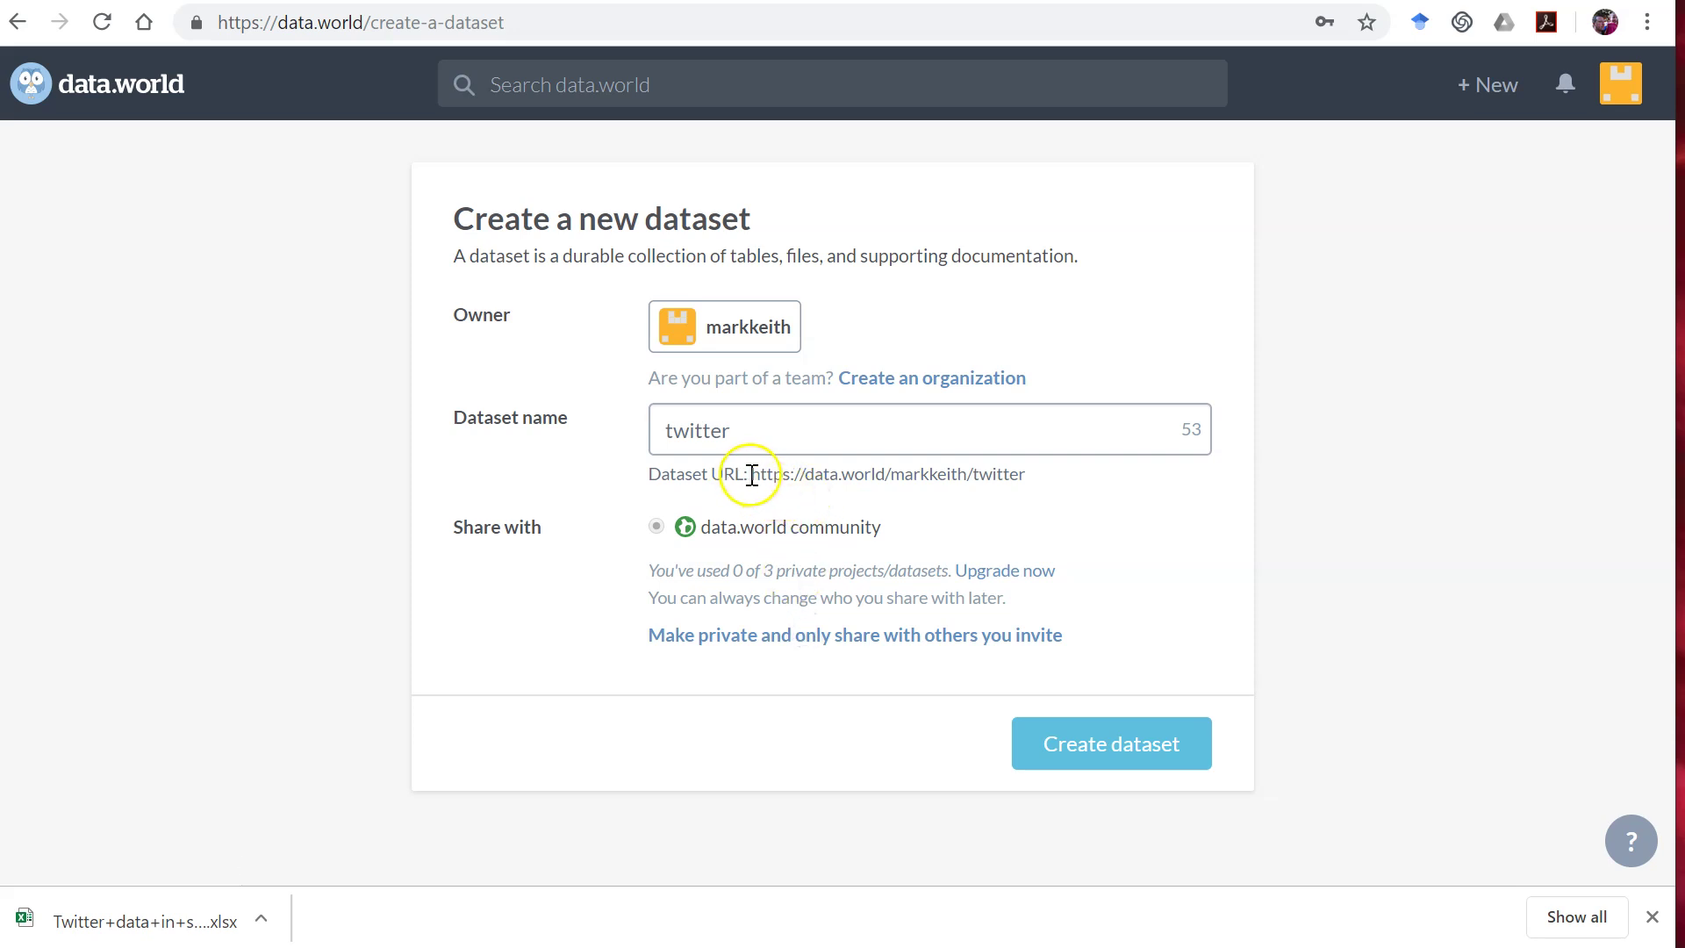
drag(827, 478, 963, 478)
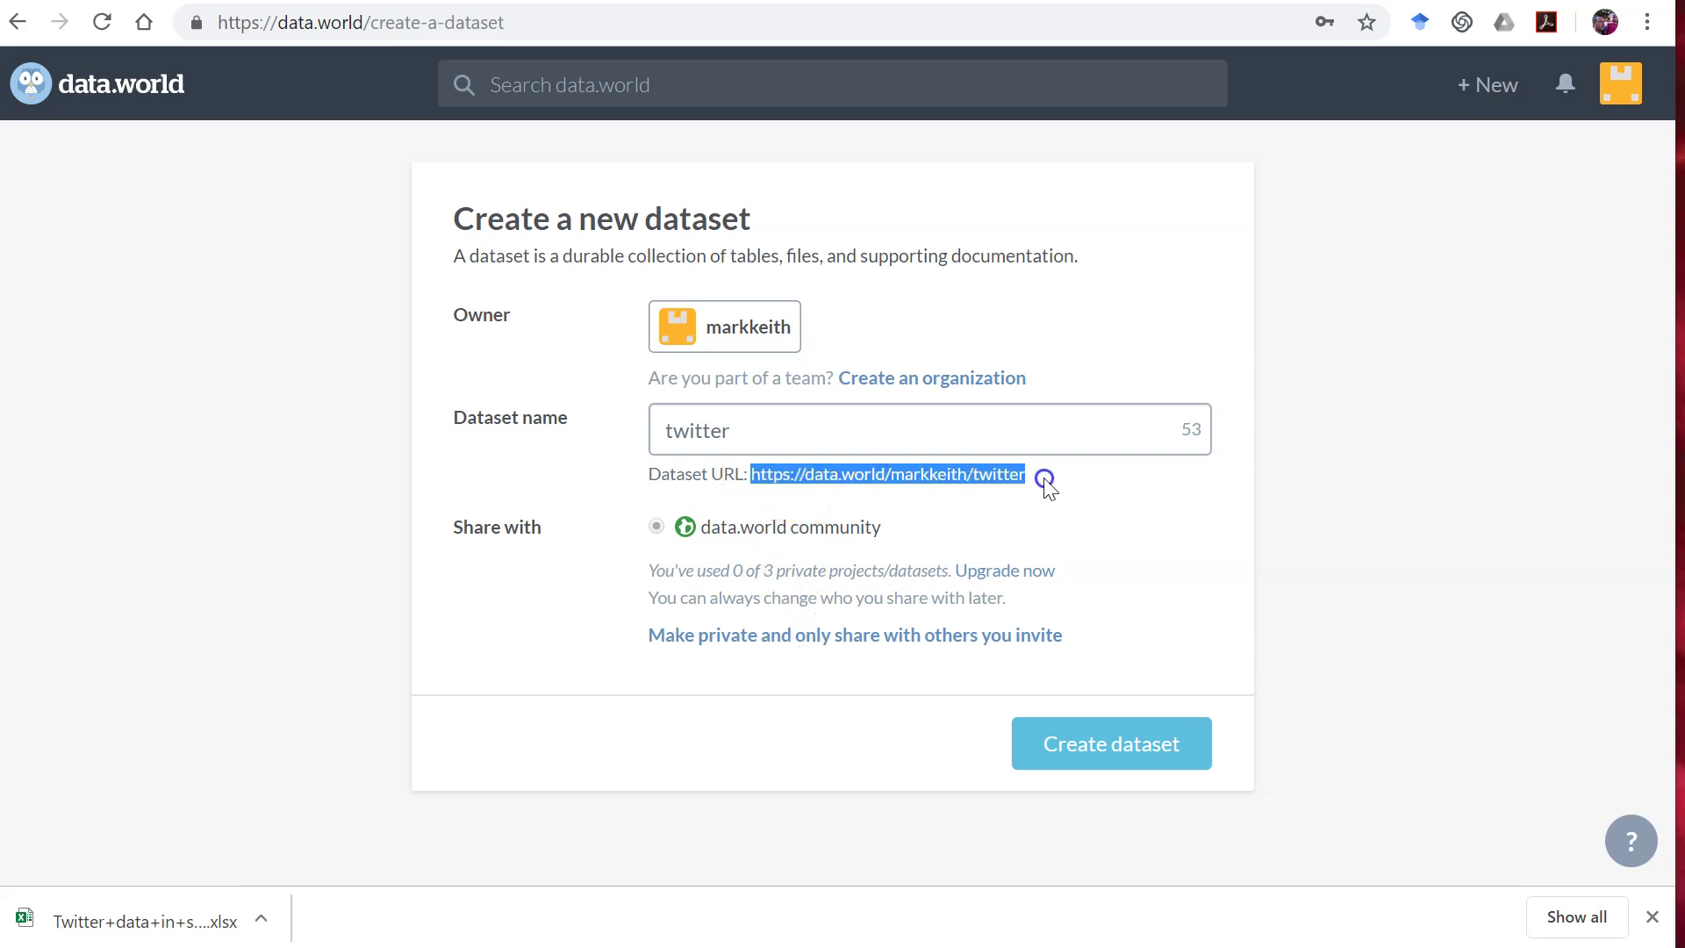
click(1124, 742)
scroll(1088, 860, down, 3)
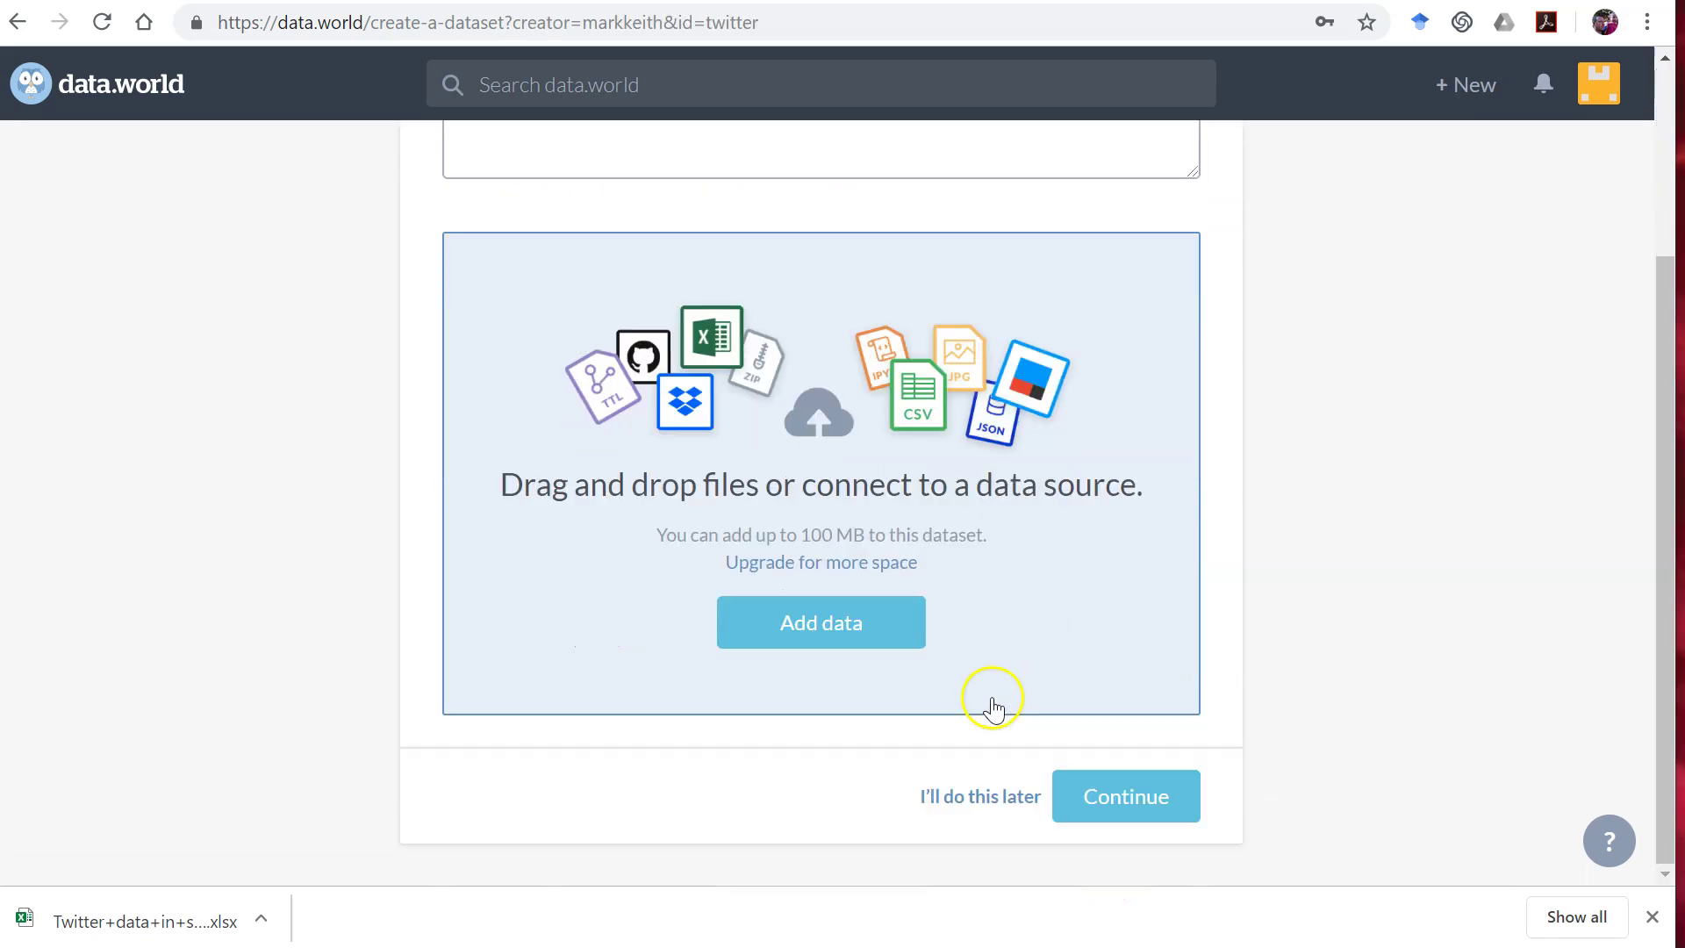
click(895, 638)
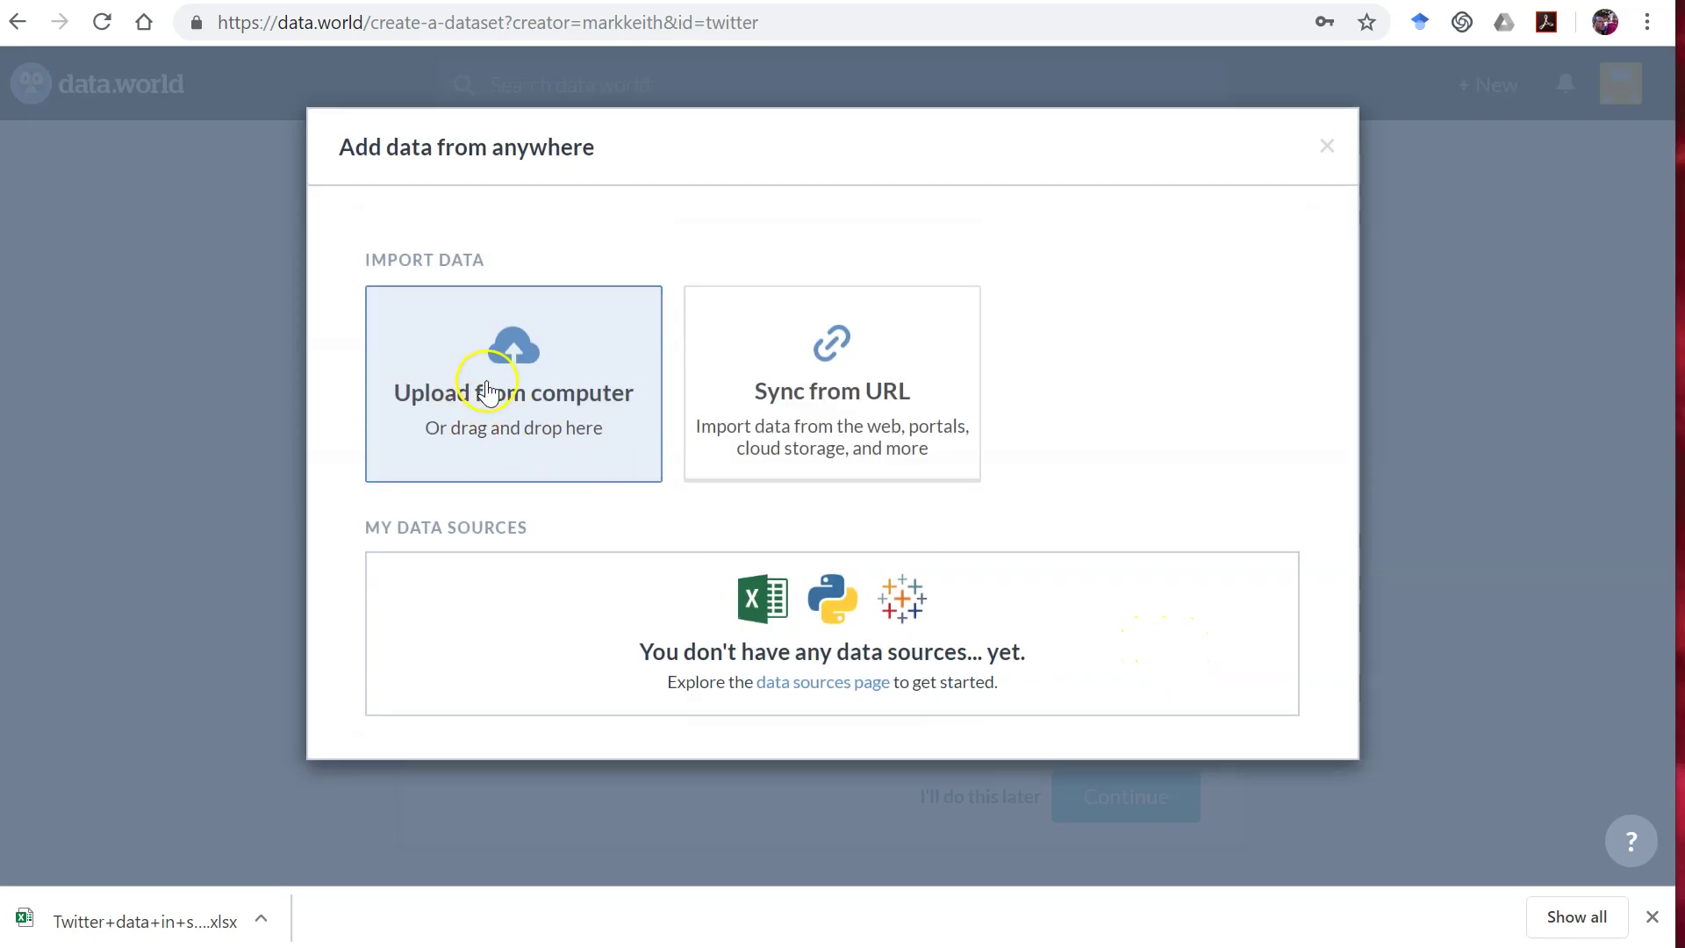
- Upload Twitter data in sheets.xlsx from the computer and continue to the twitter dataset overview
click(509, 367)
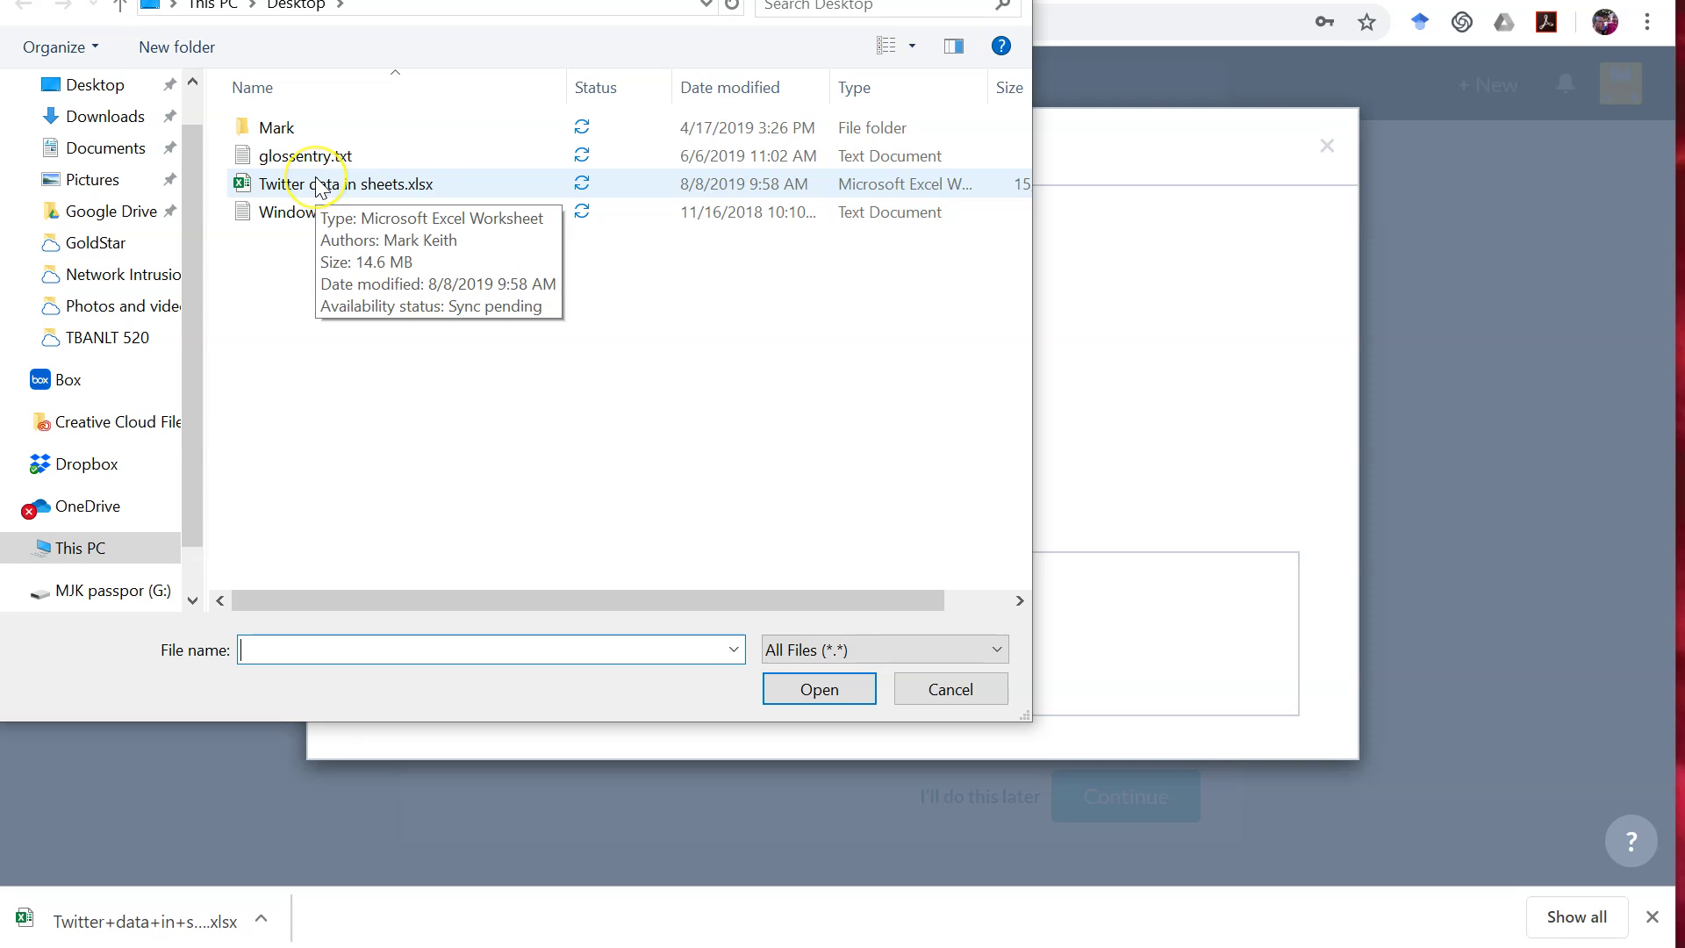
double_click(326, 186)
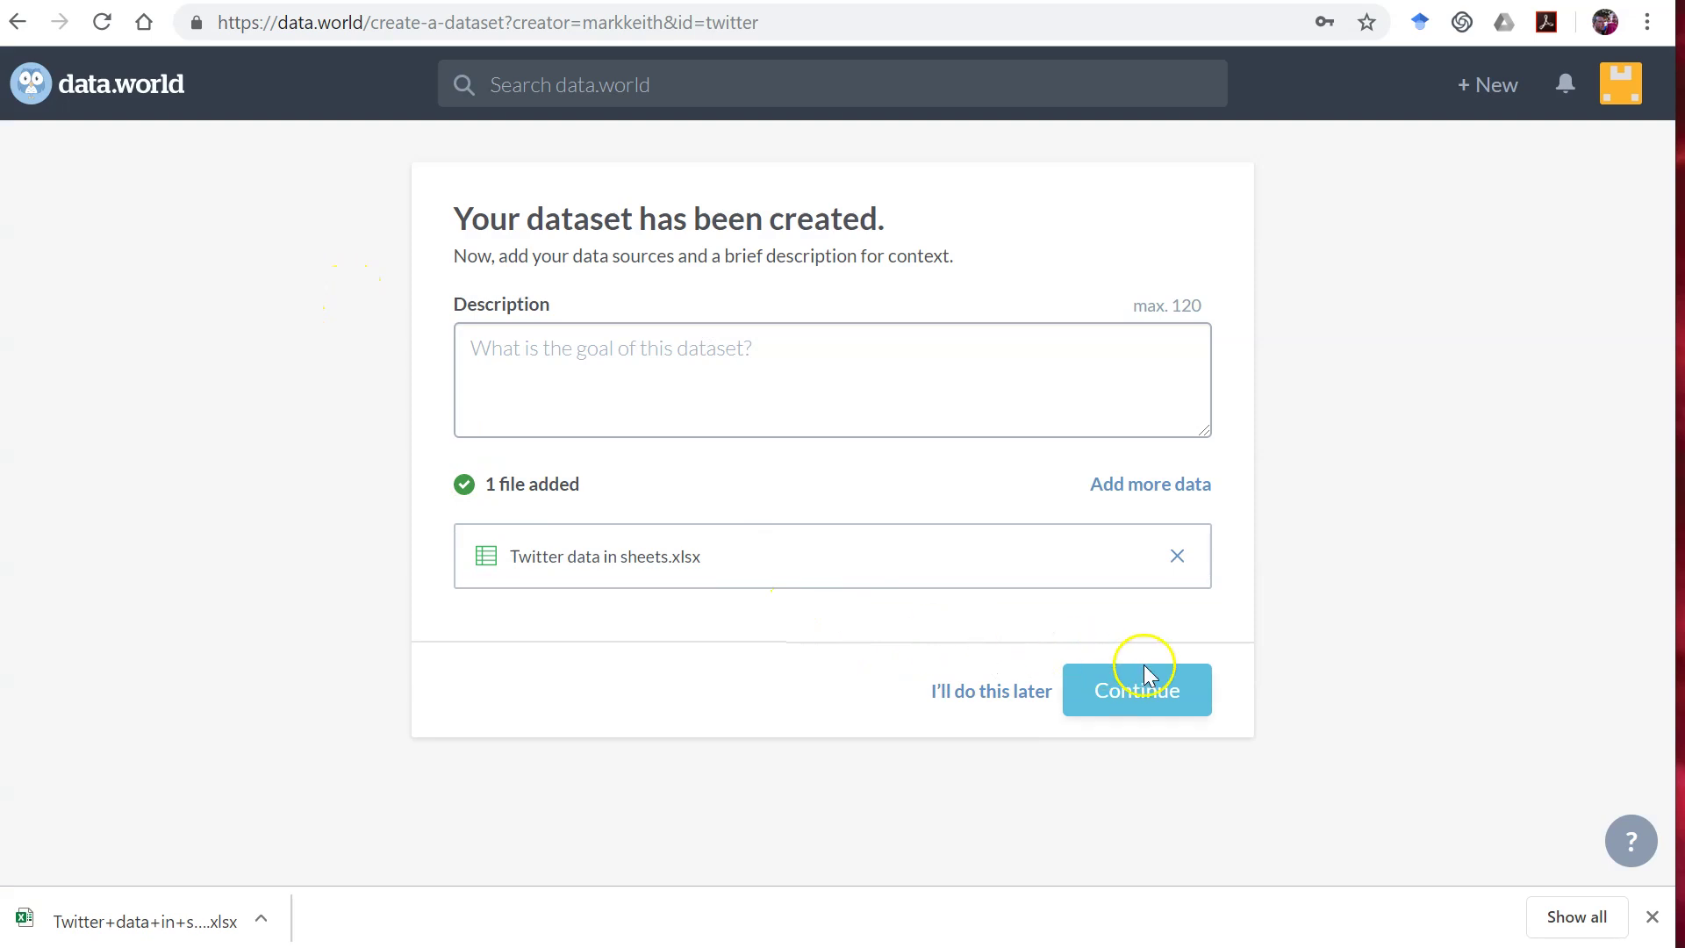
click(1132, 691)
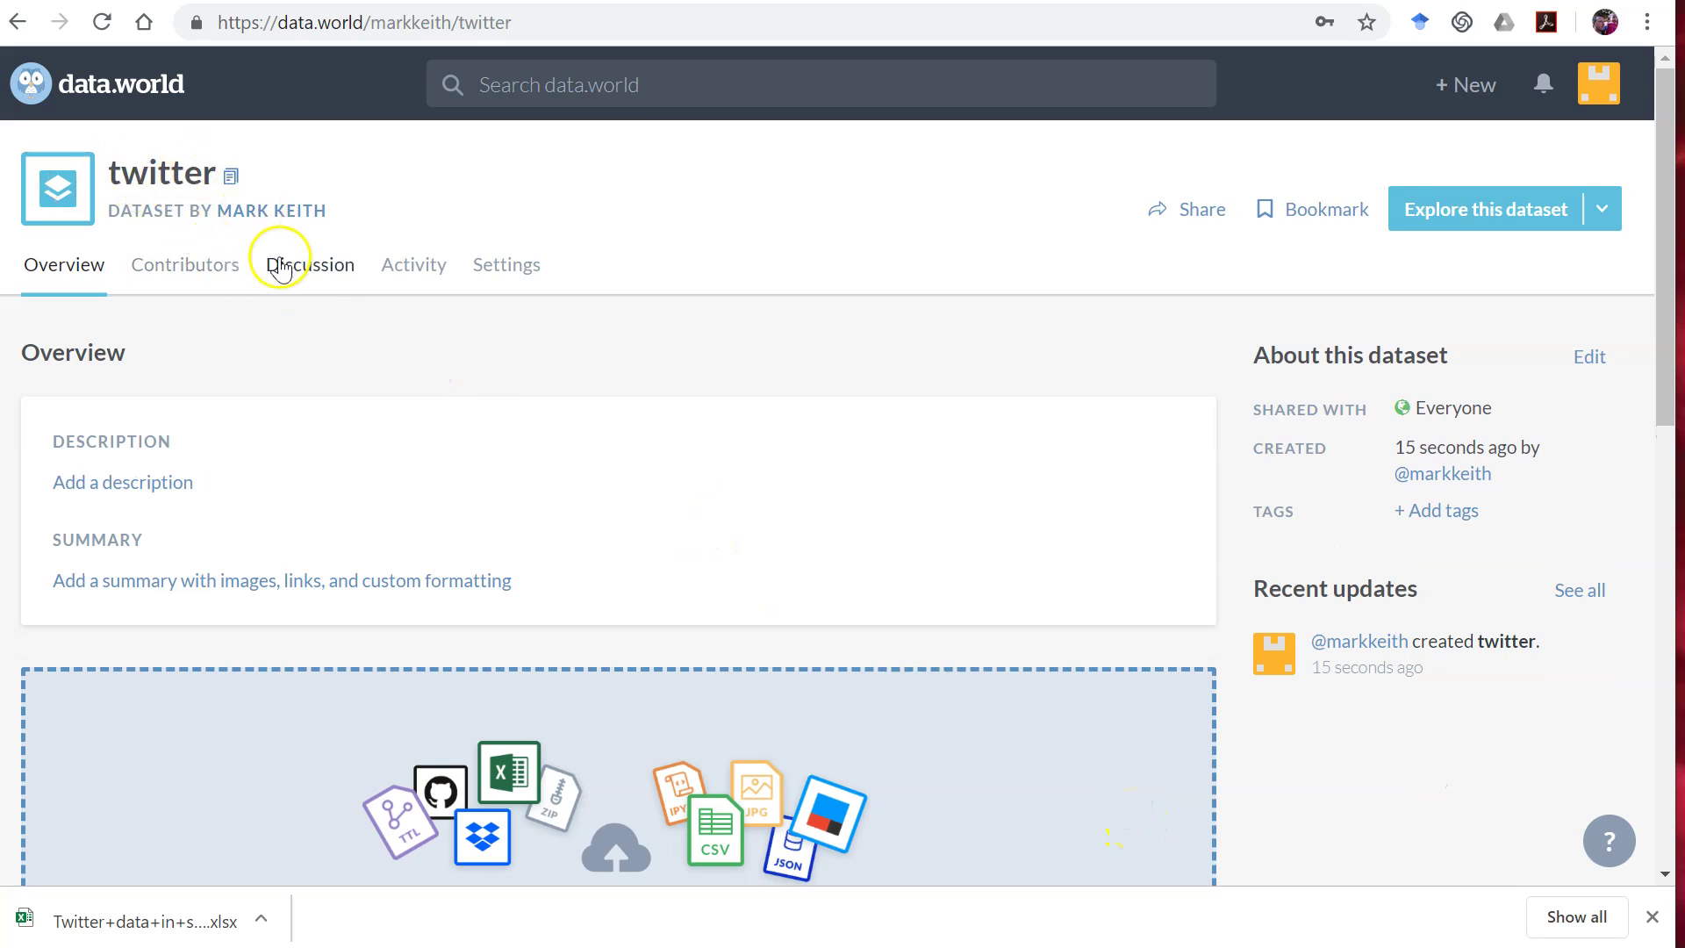
scroll(531, 557, down, 10)
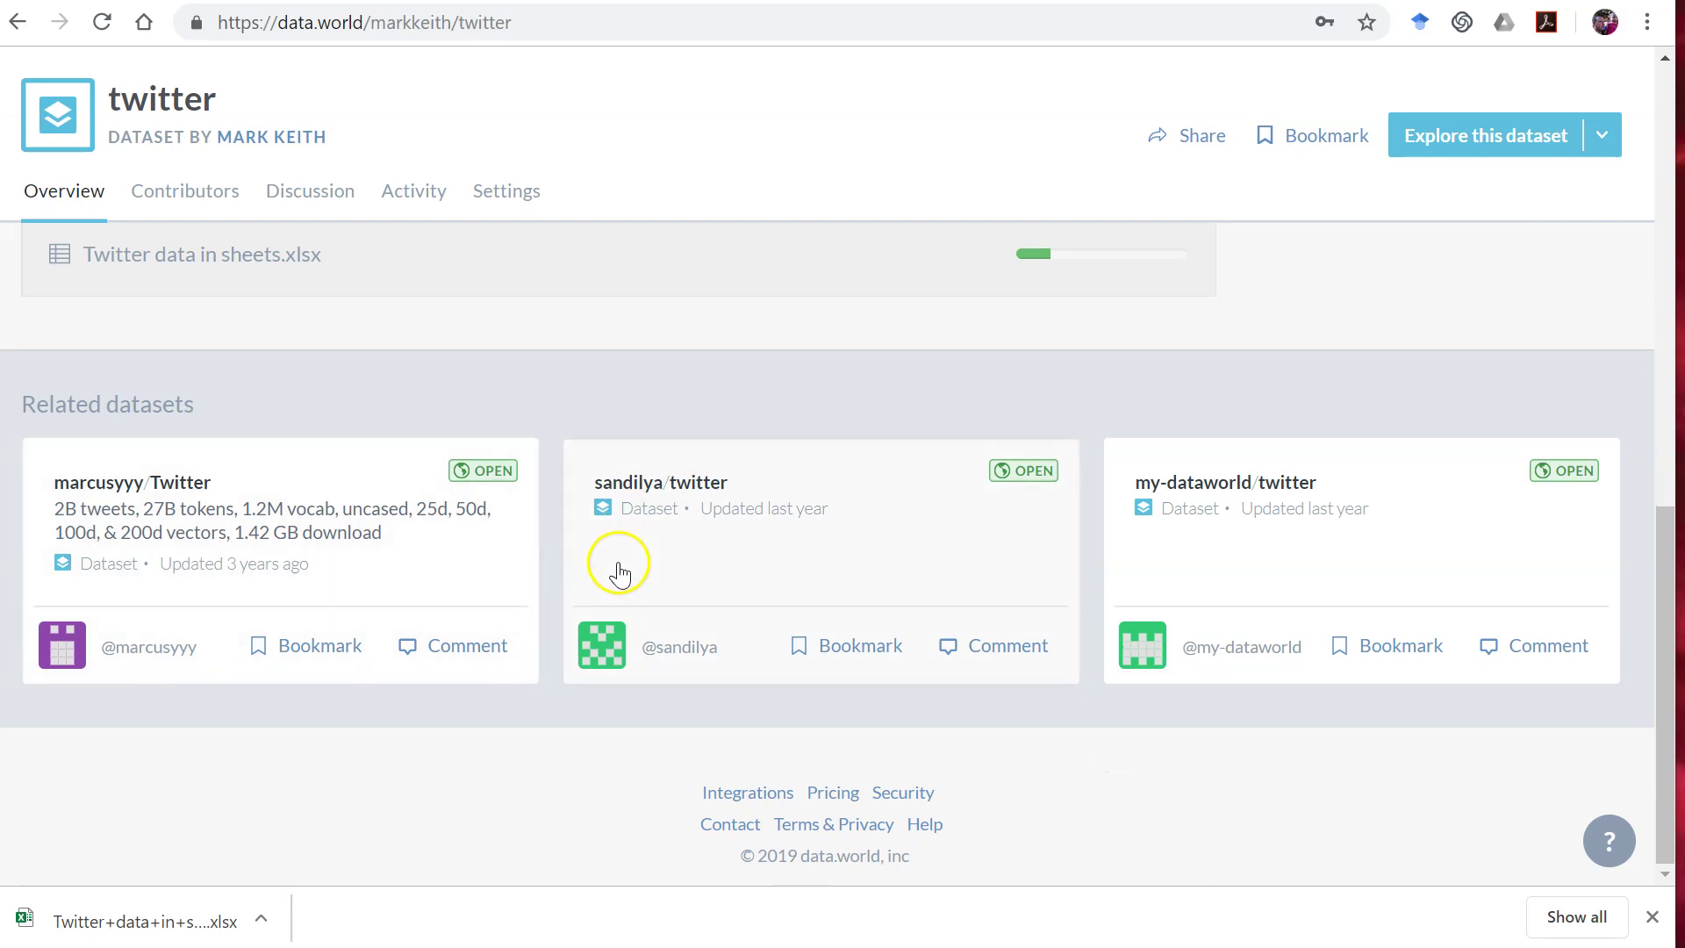
scroll(613, 567, up, 10)
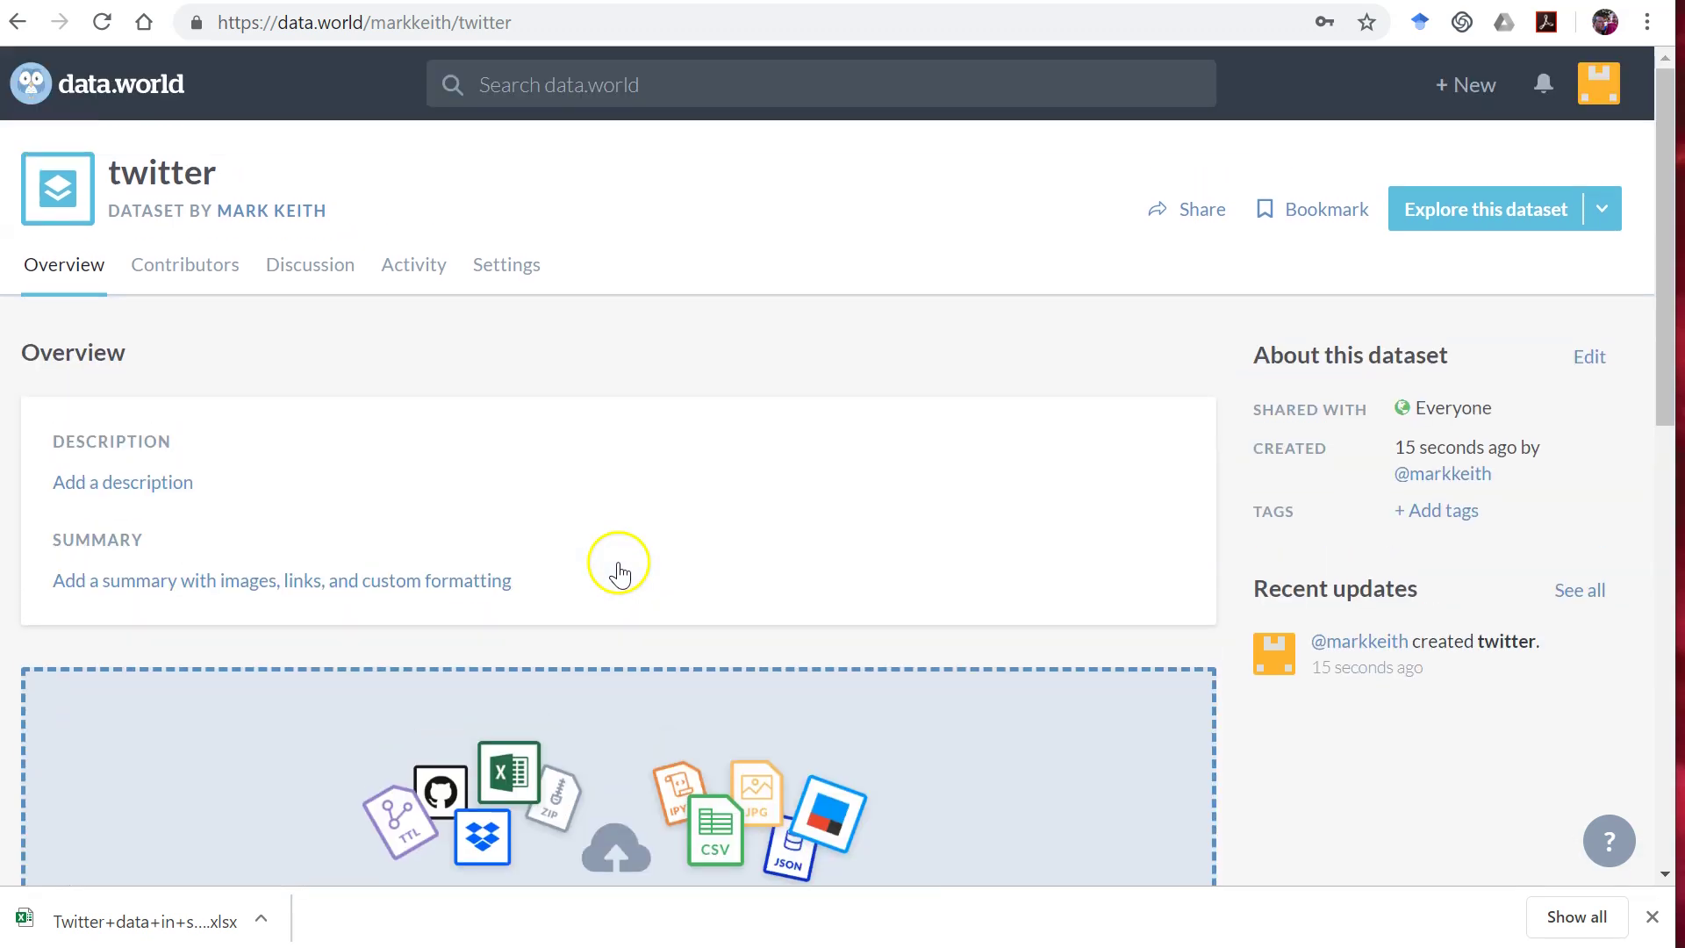
click(1602, 84)
click(1467, 148)
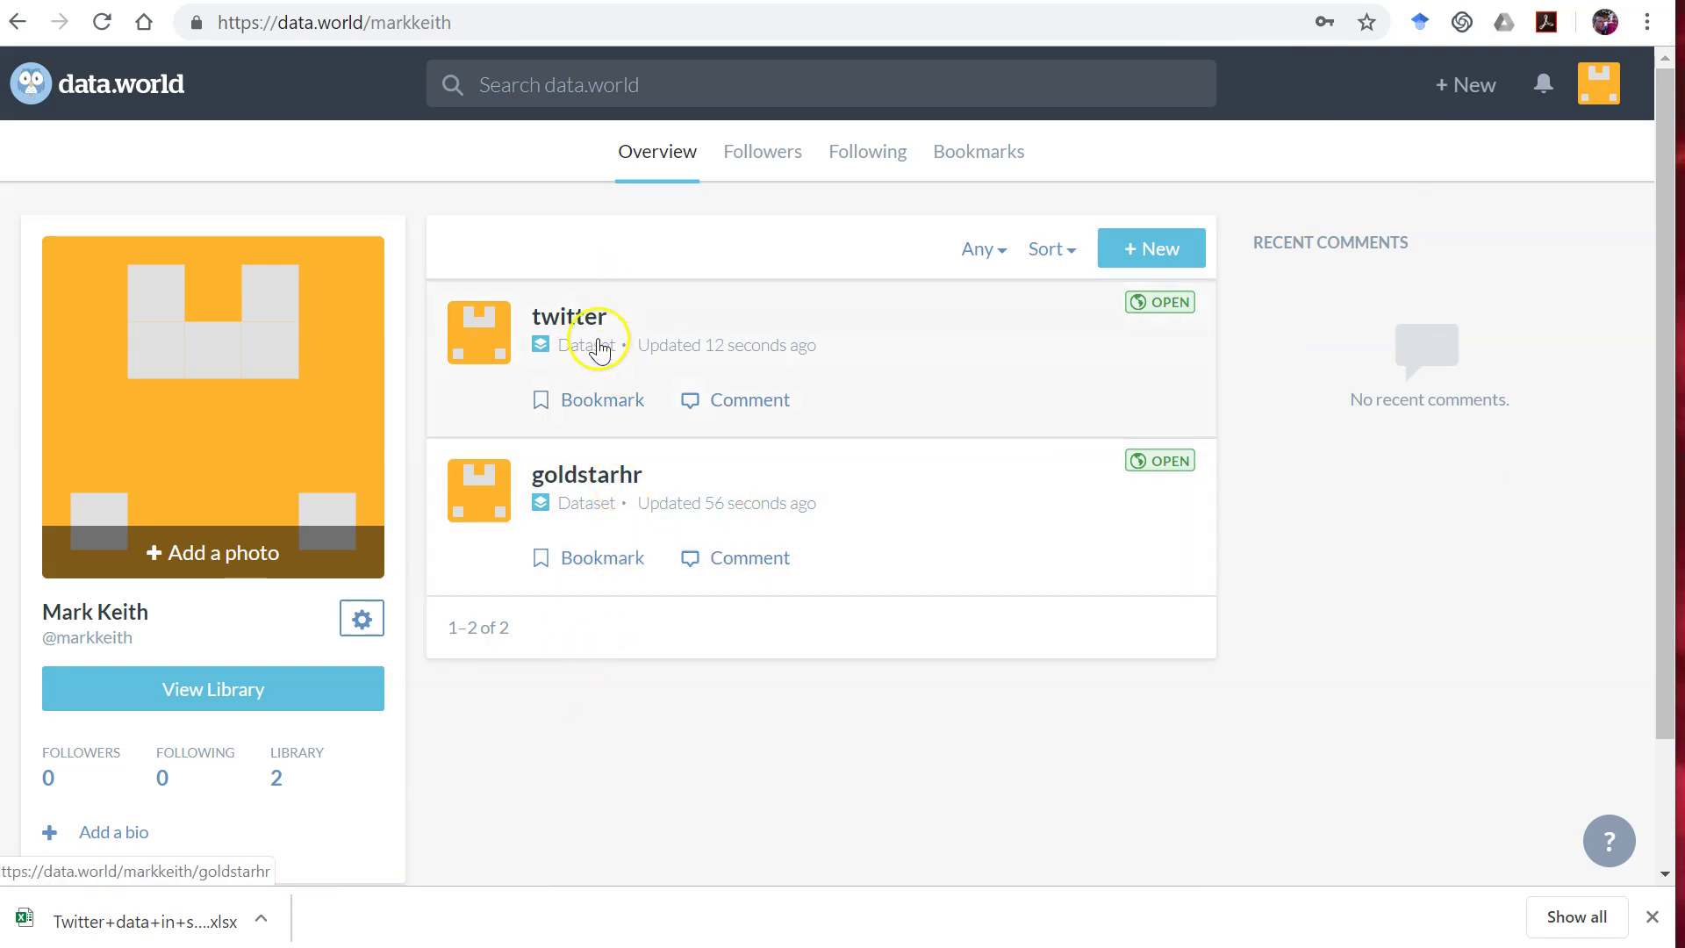
click(779, 316)
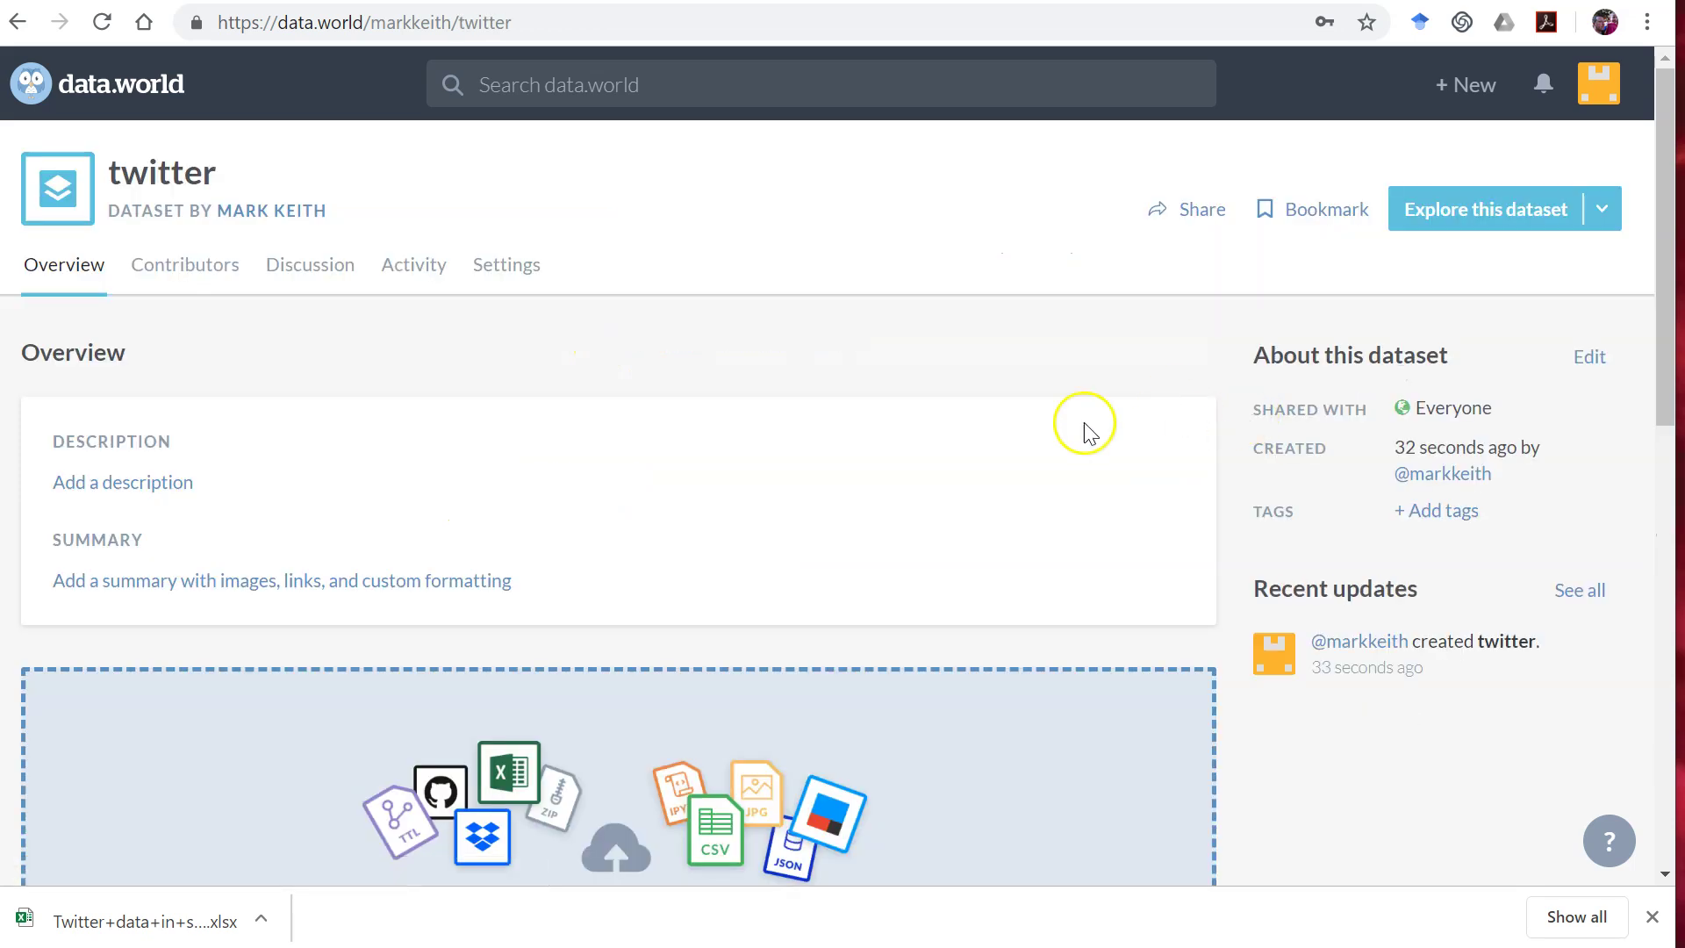
click(1603, 211)
- Preview the location table, then scroll the tweet table across to isreshare, reach, likes and klout
click(436, 349)
scroll(527, 414, down, 8)
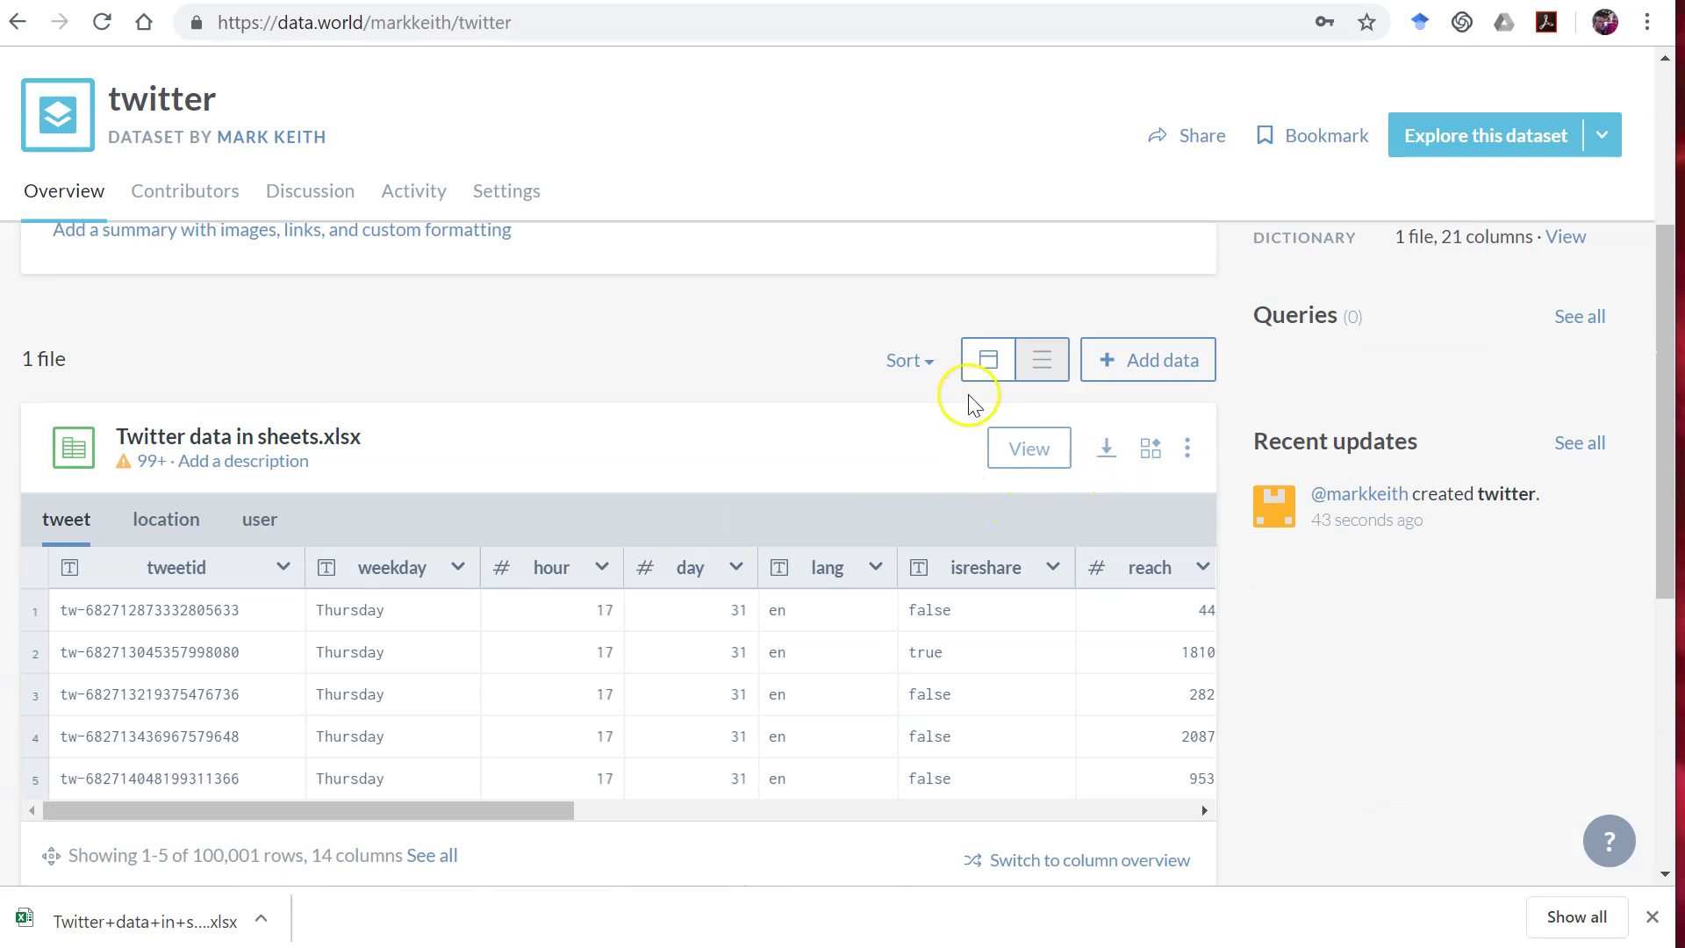
scroll(820, 477, down, 4)
scroll(823, 482, up, 4)
click(180, 524)
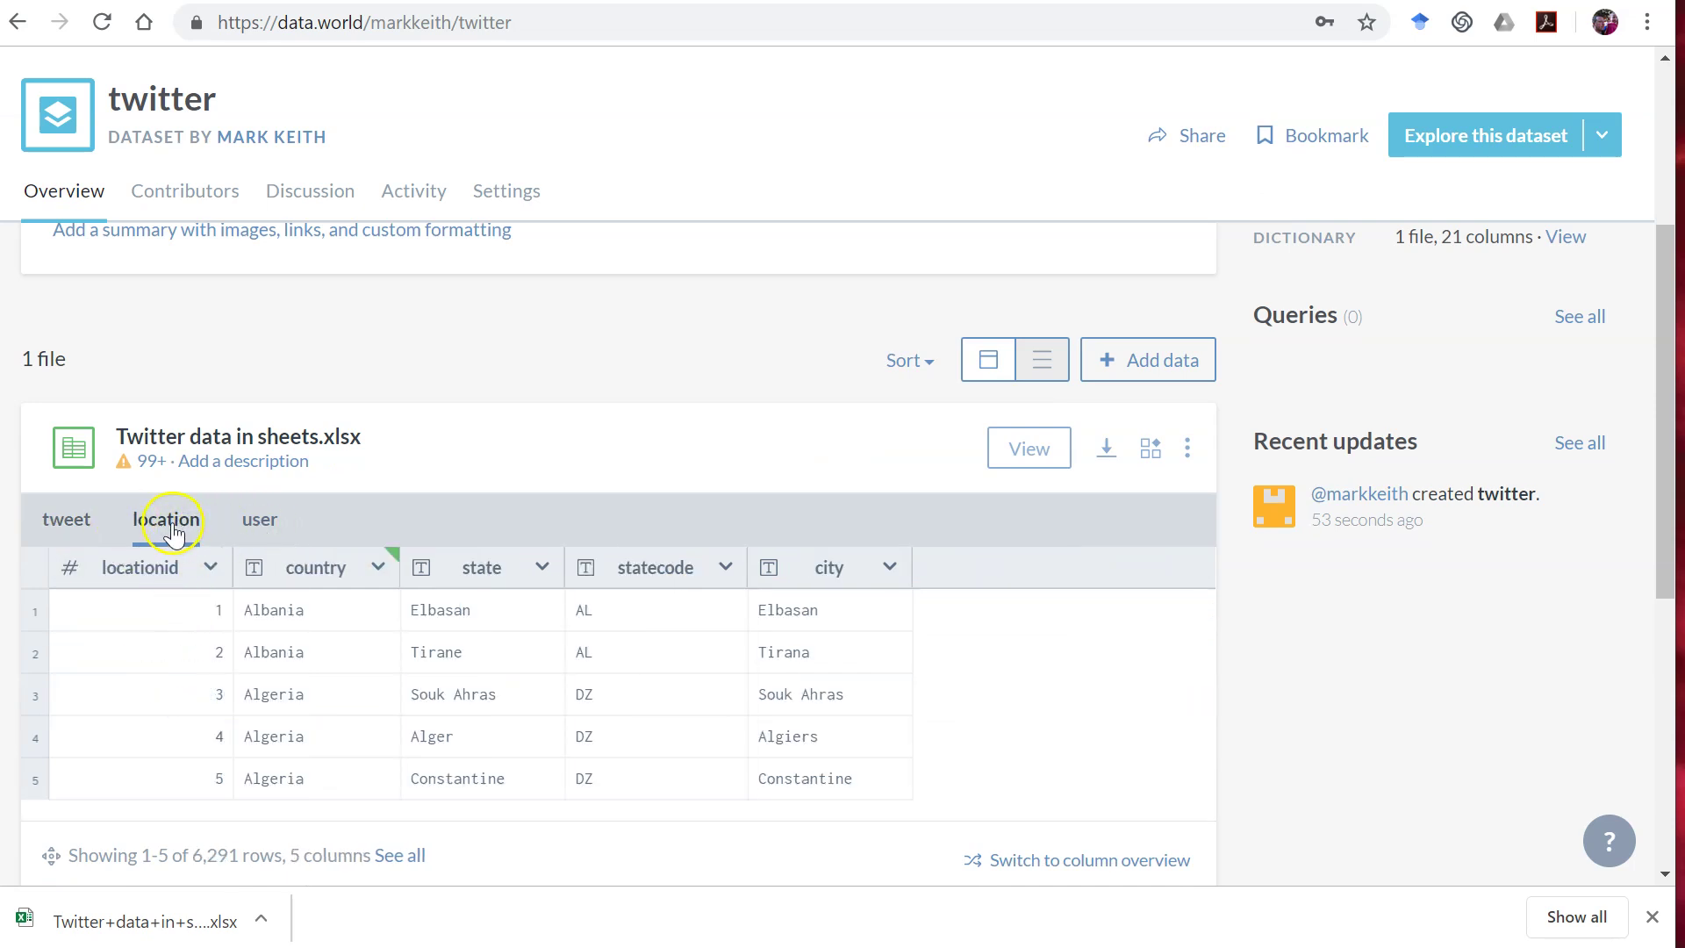
click(81, 522)
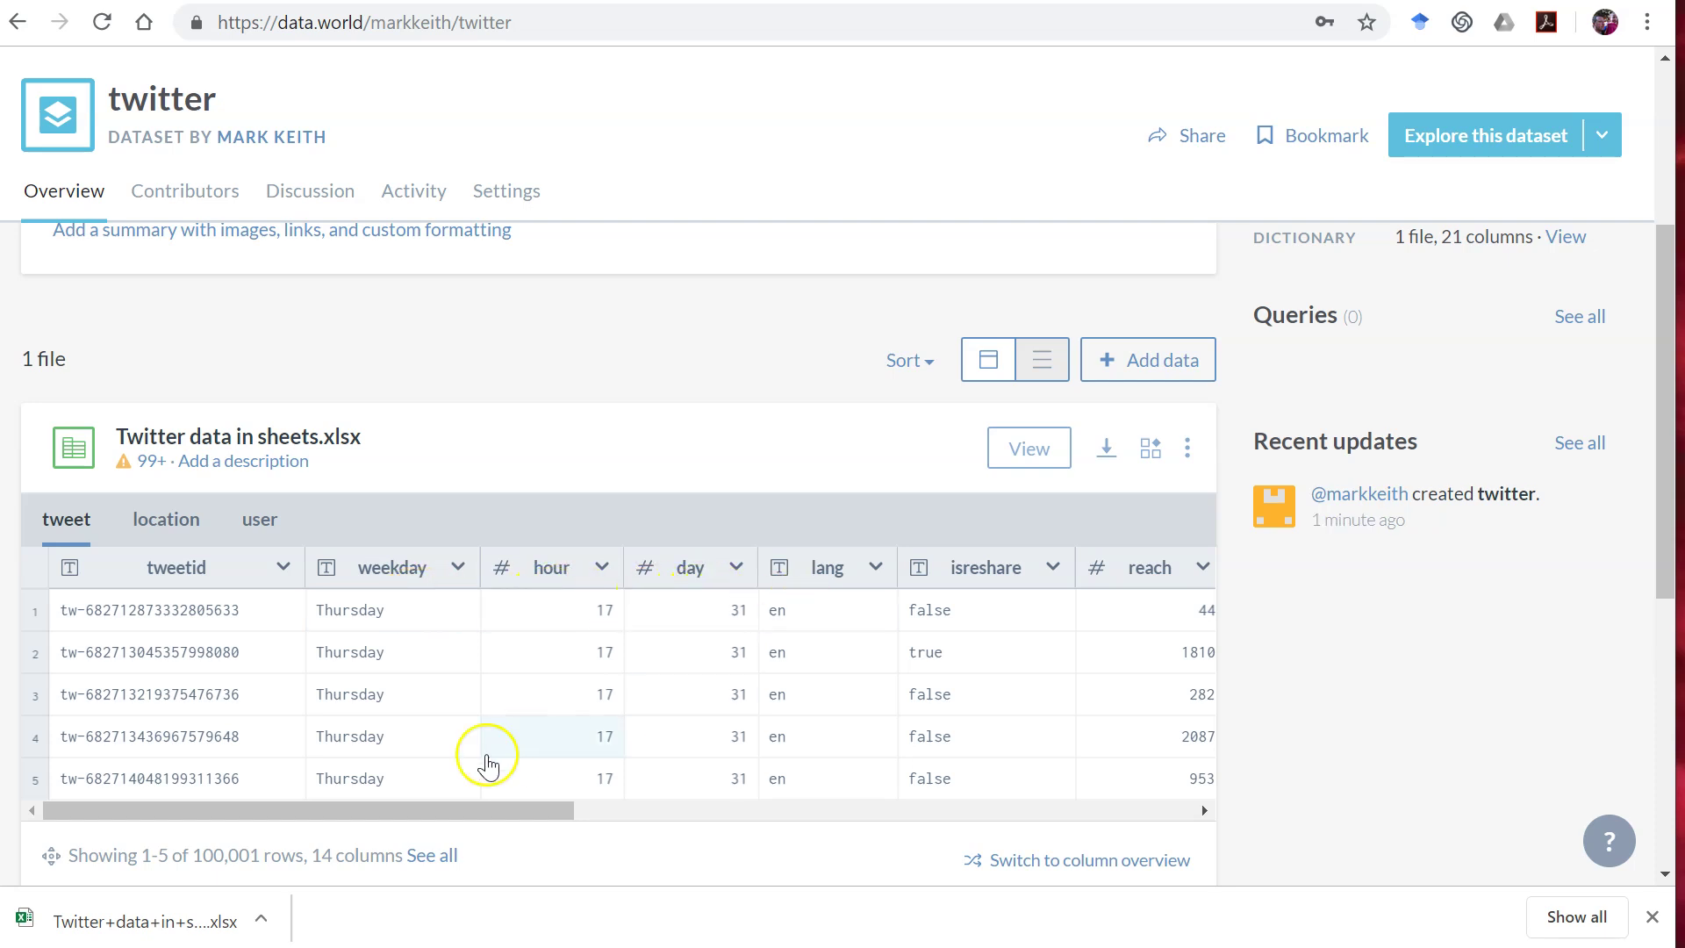
drag(474, 808, 681, 809)
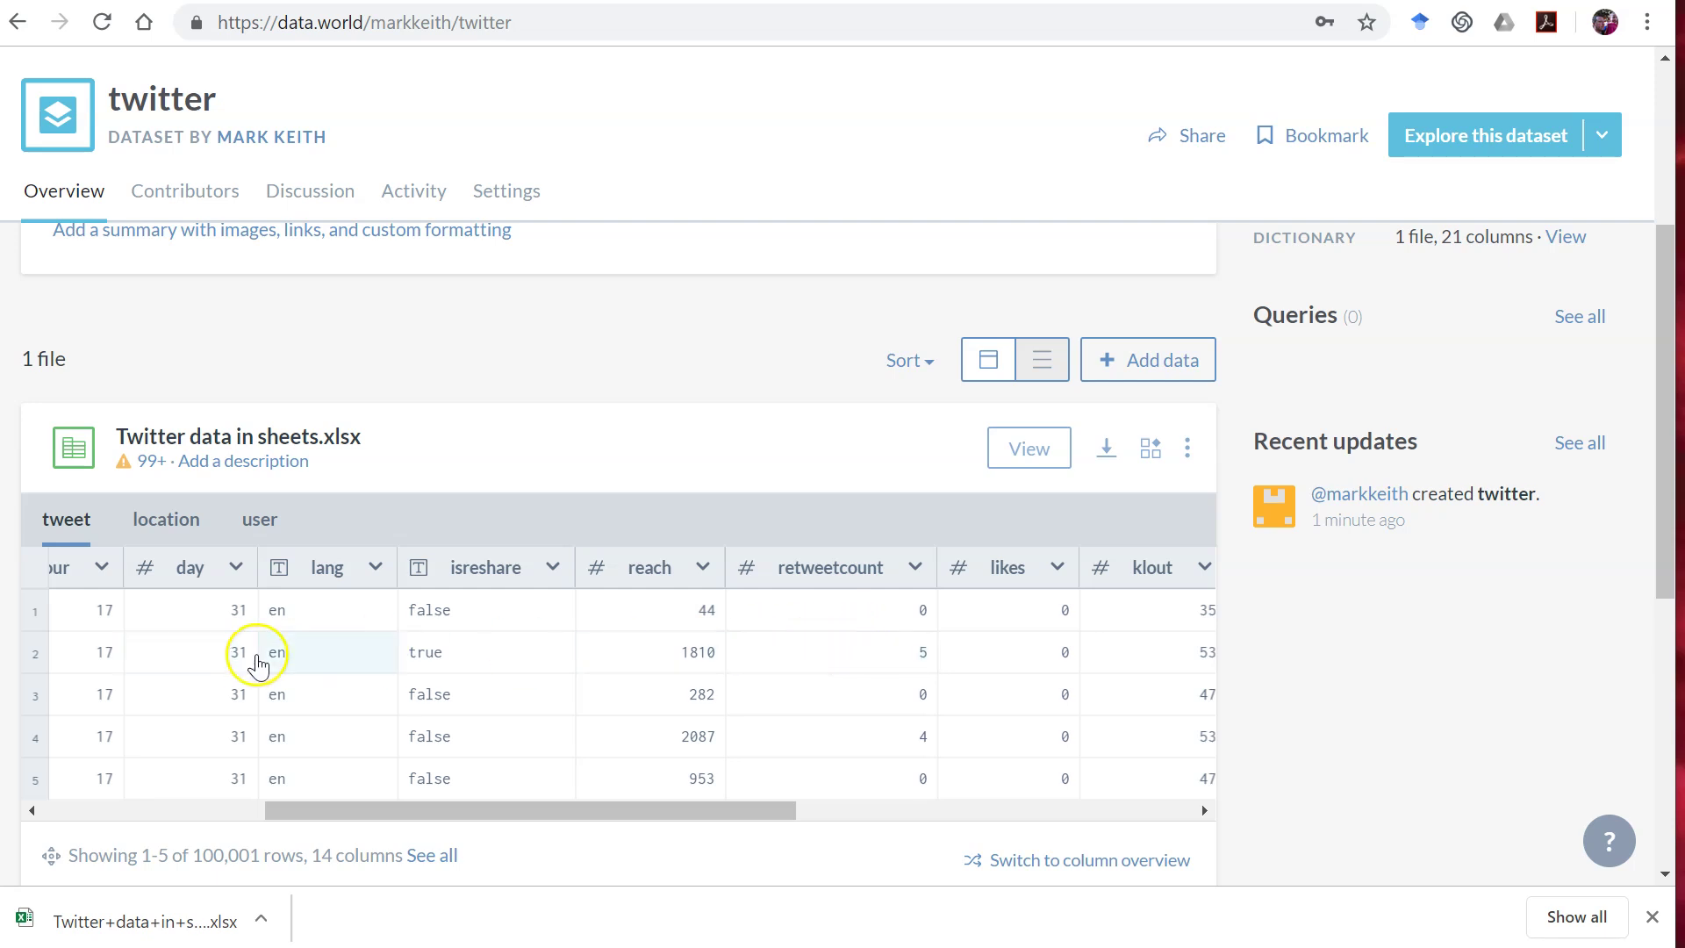
click(437, 657)
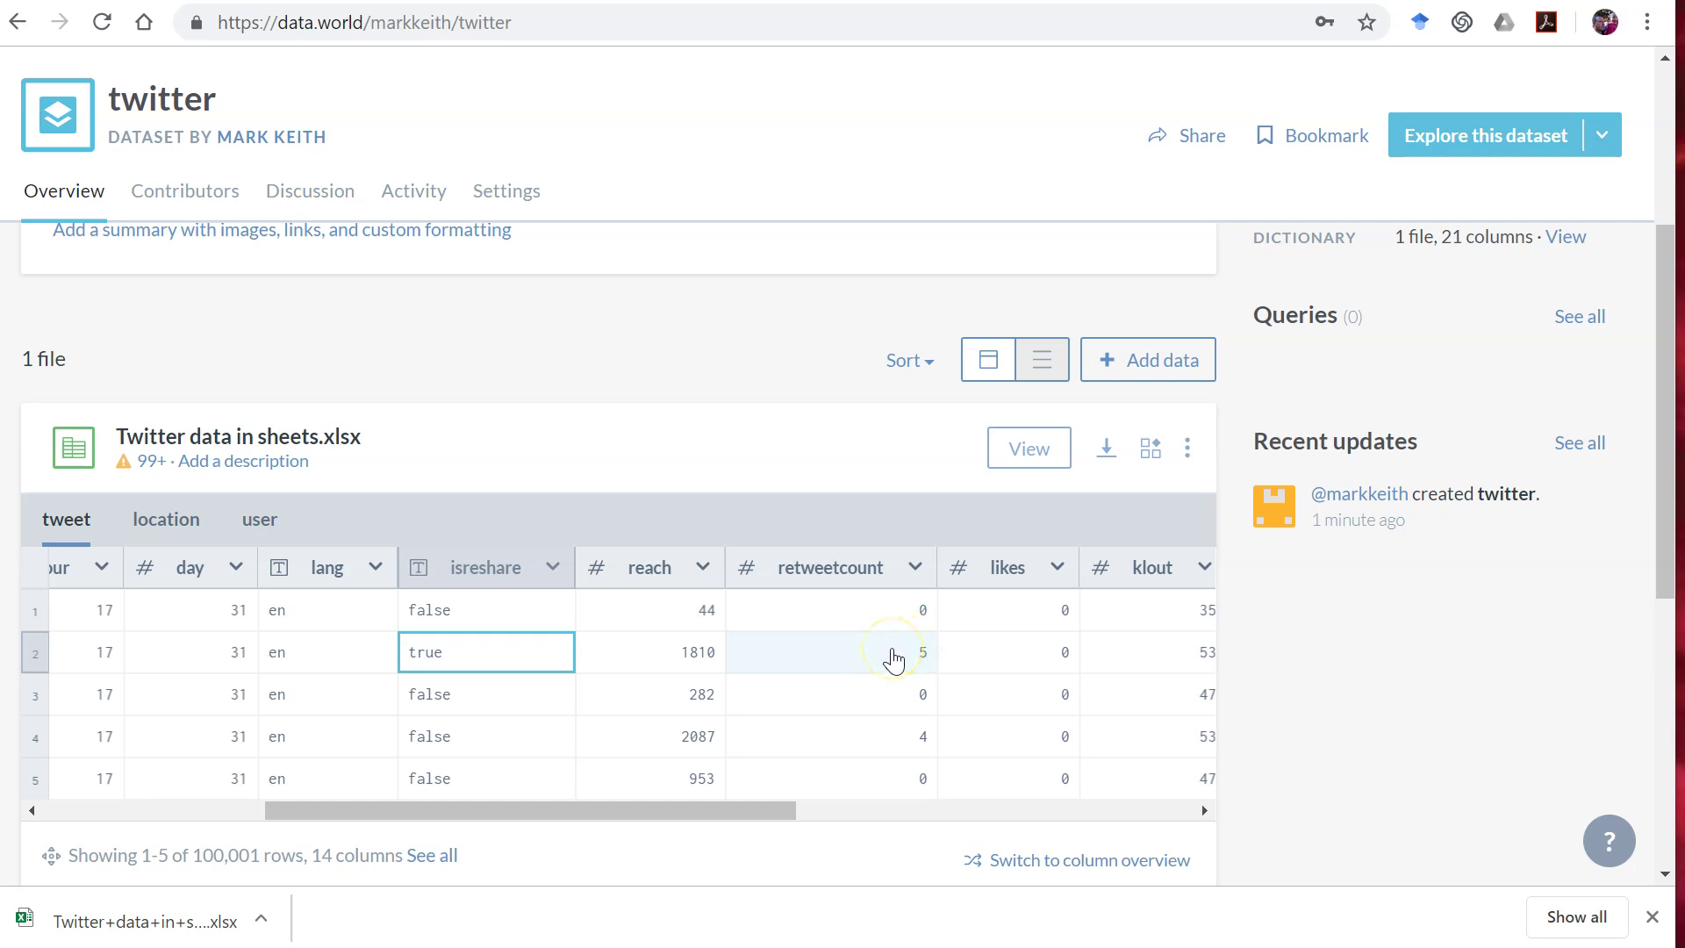
- Scroll the tweet table further and inspect the first tweets' sentiment and text cells
drag(651, 809, 803, 808)
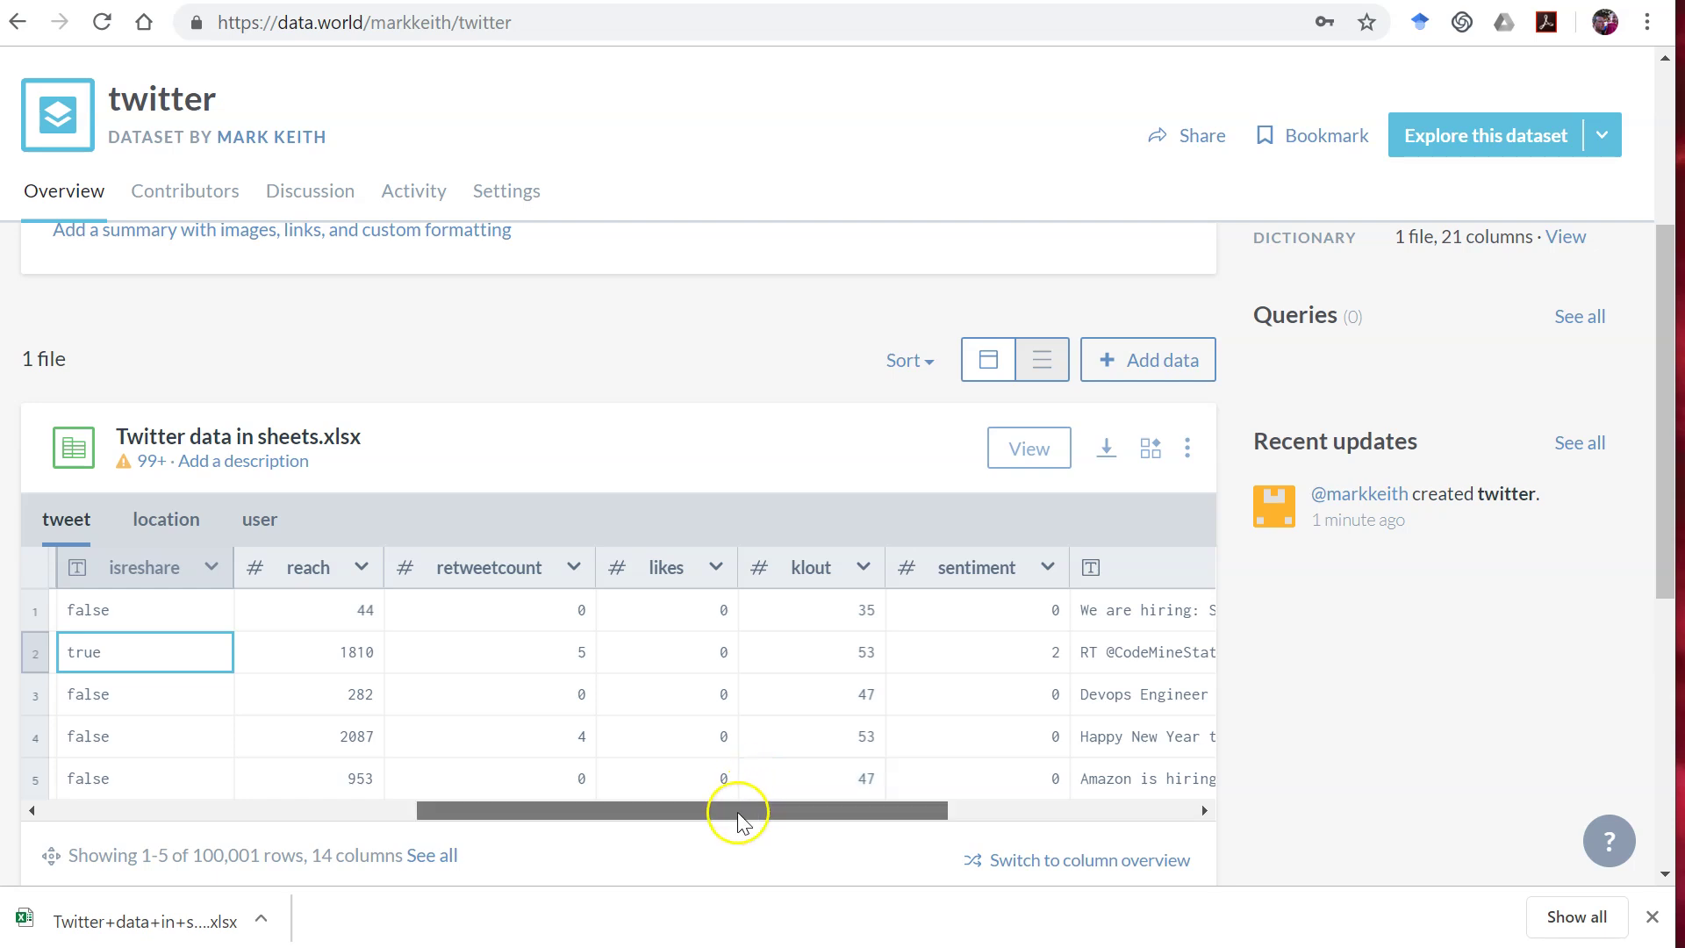
drag(739, 819, 821, 812)
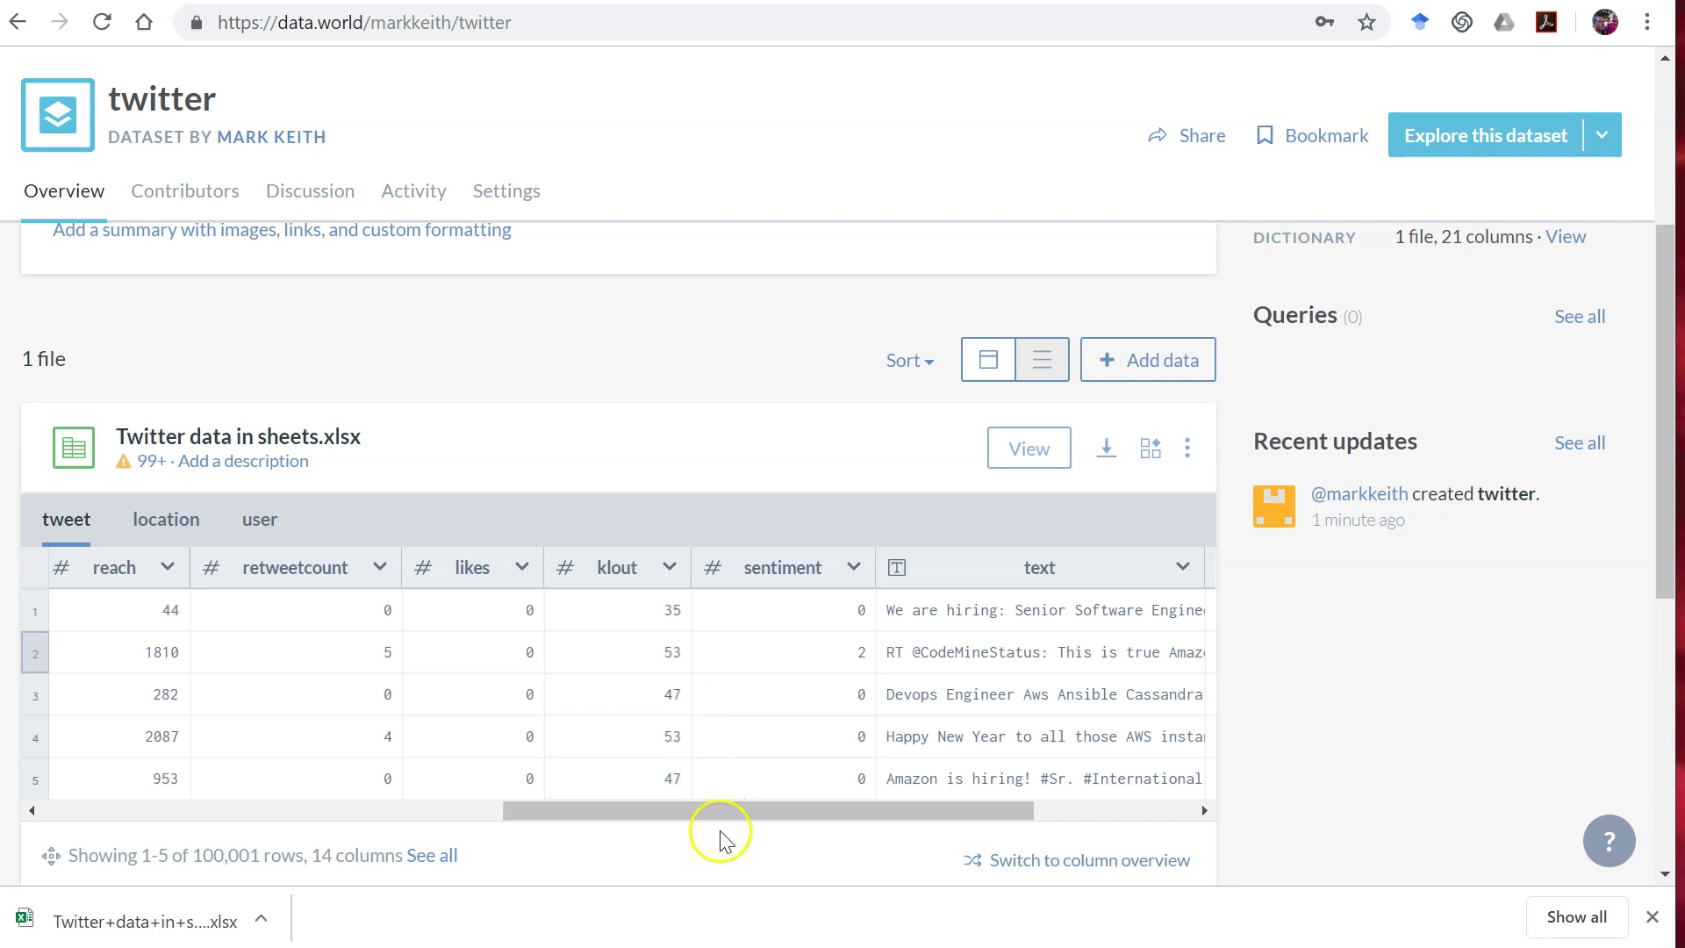
drag(741, 812, 918, 813)
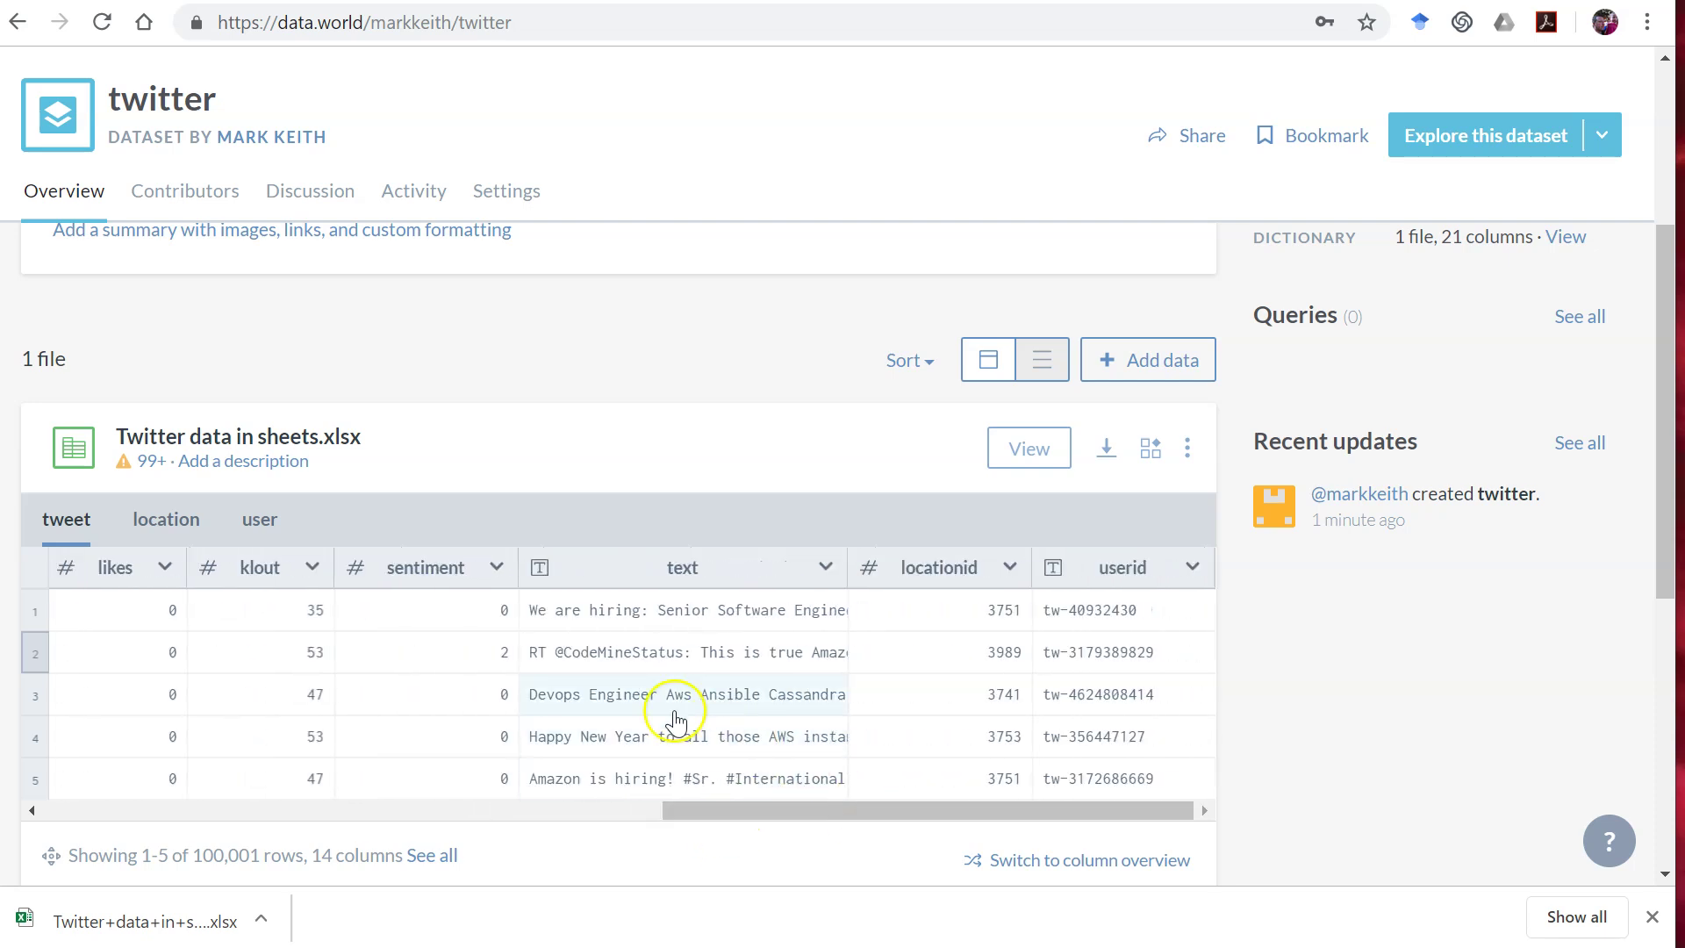
drag(447, 614, 628, 605)
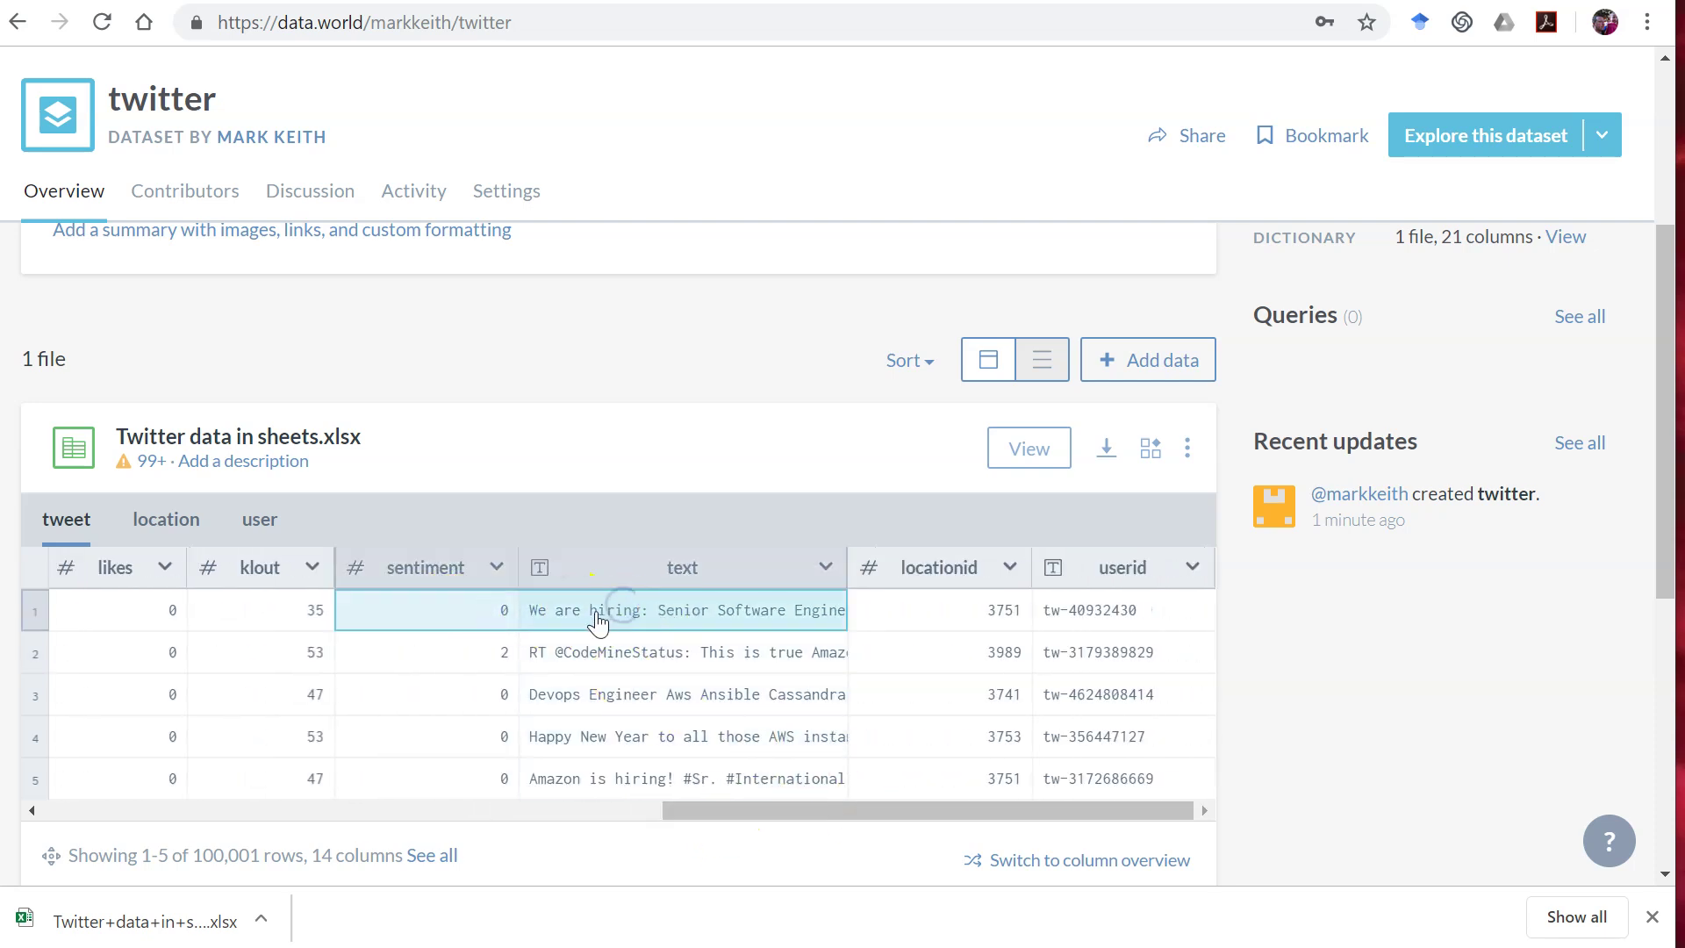
click(464, 649)
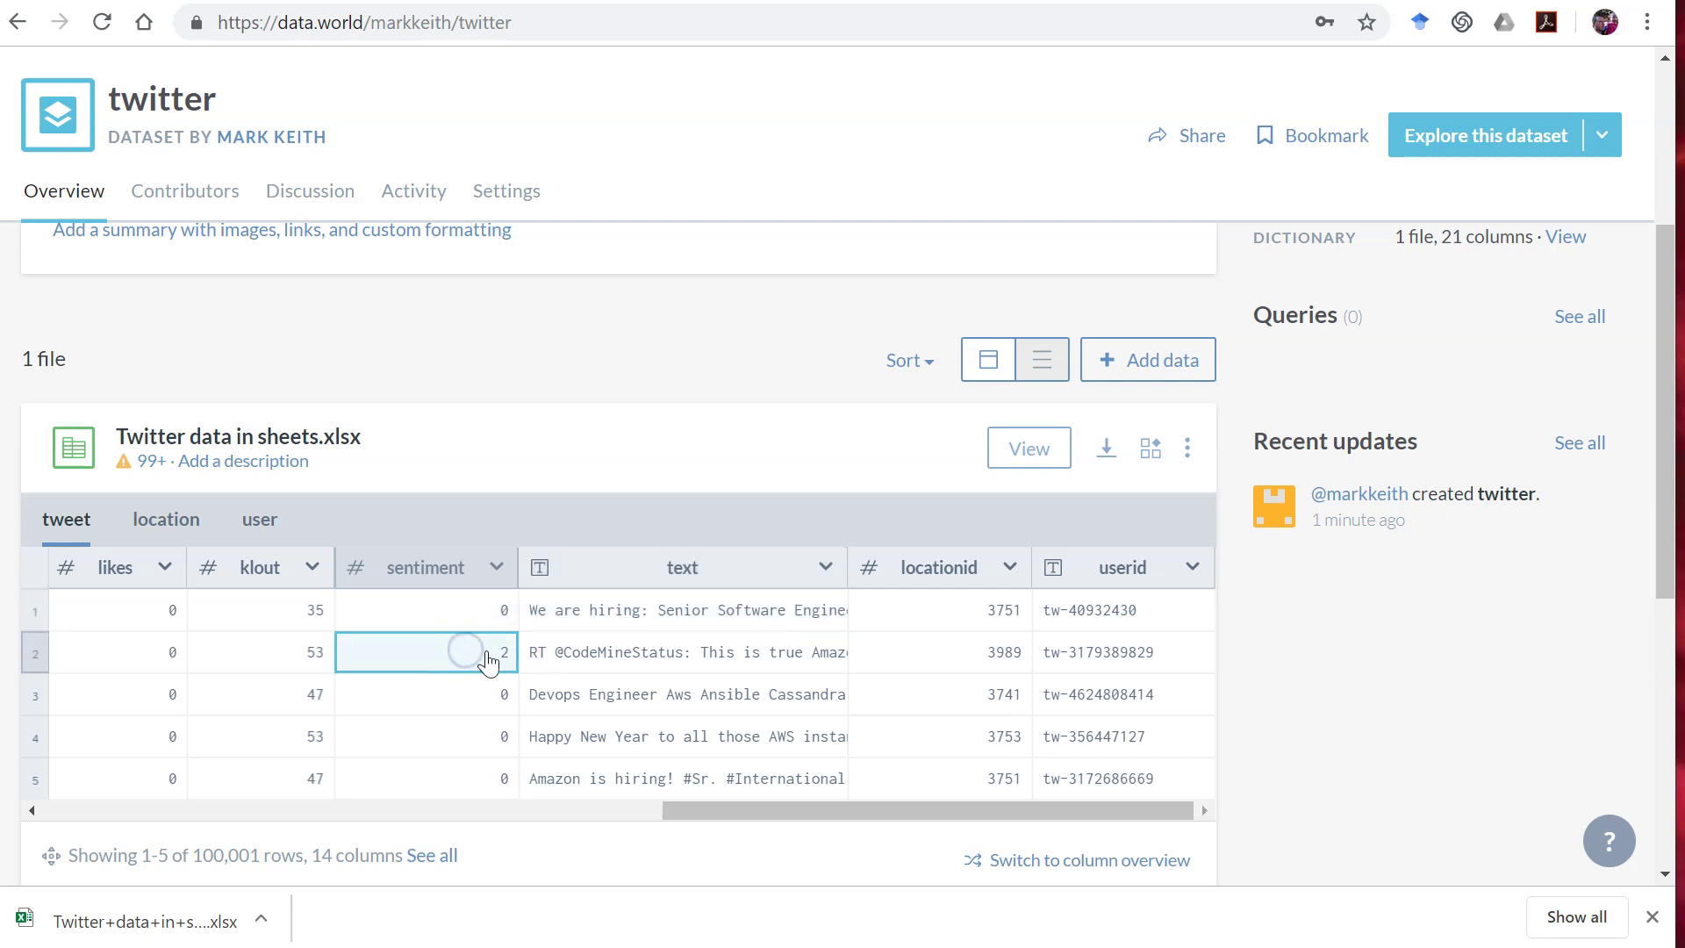
- Widen the text column to read full tweets and check the locationid value
drag(845, 567, 1195, 579)
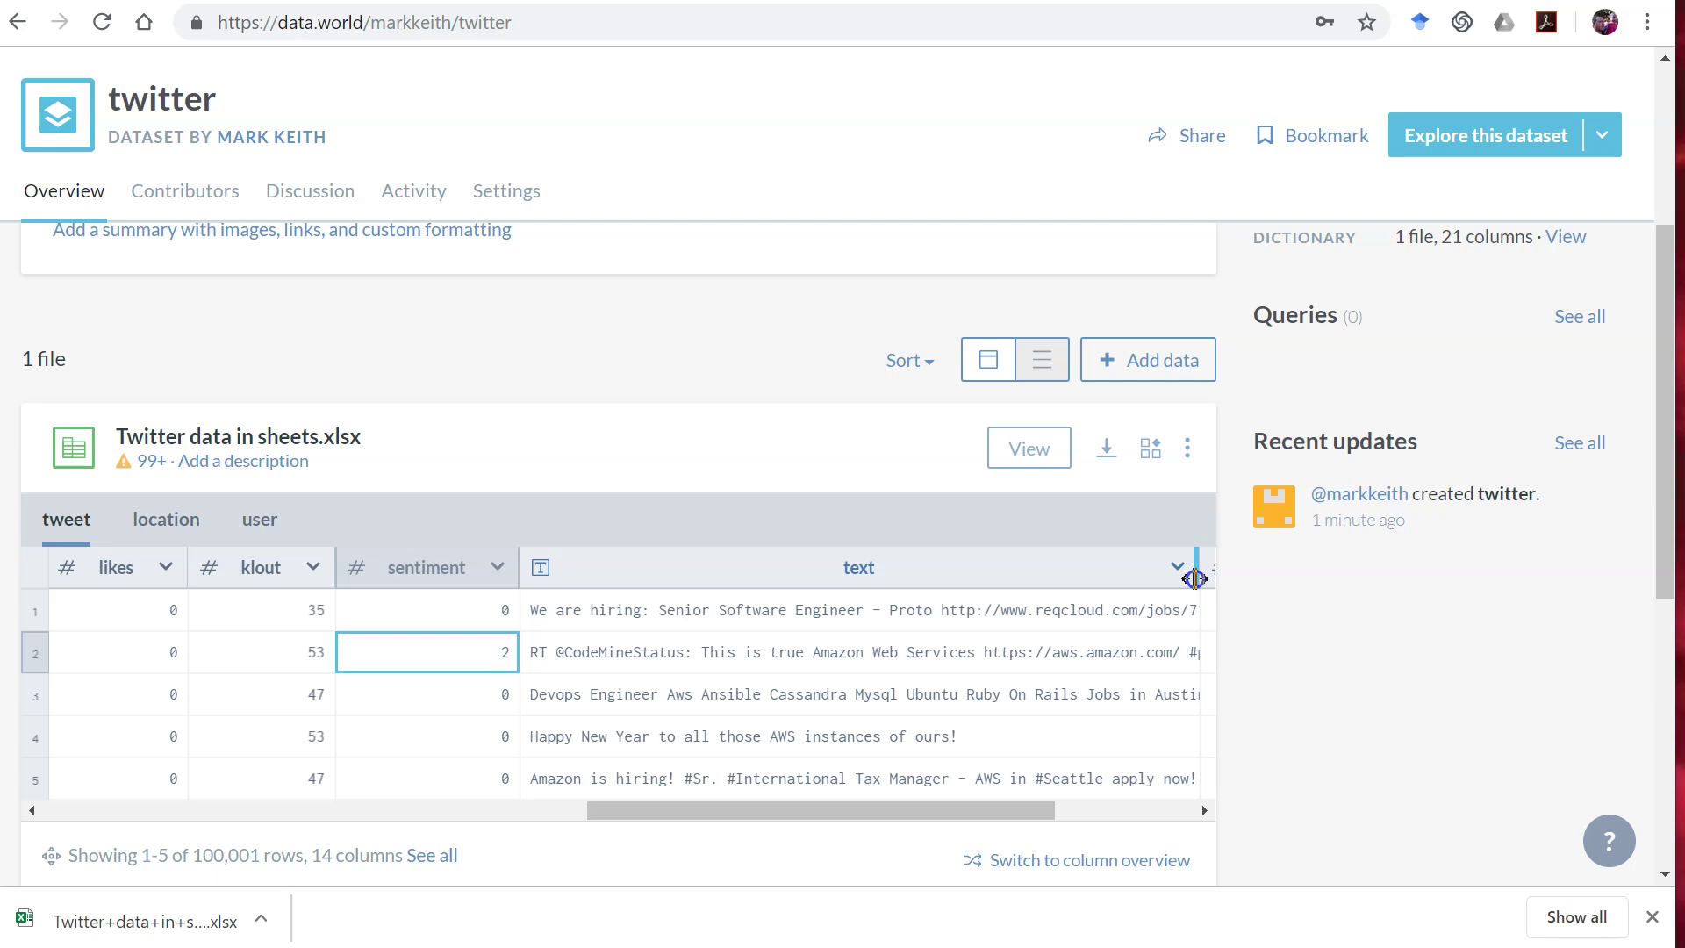
click(834, 664)
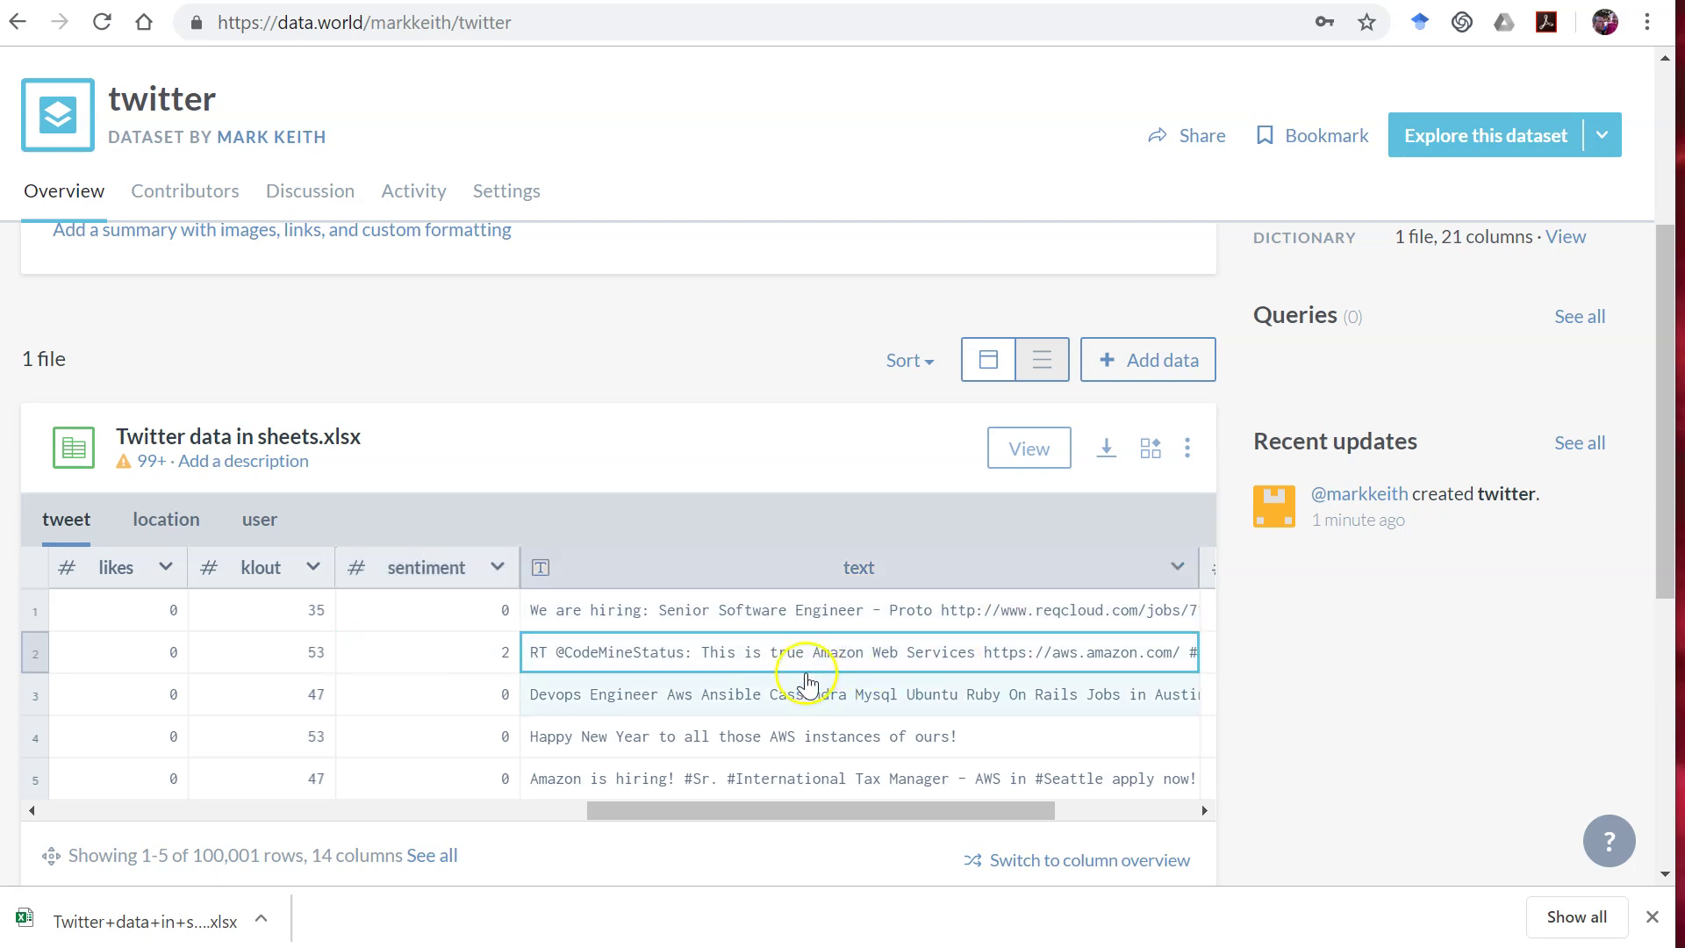
drag(769, 808, 880, 803)
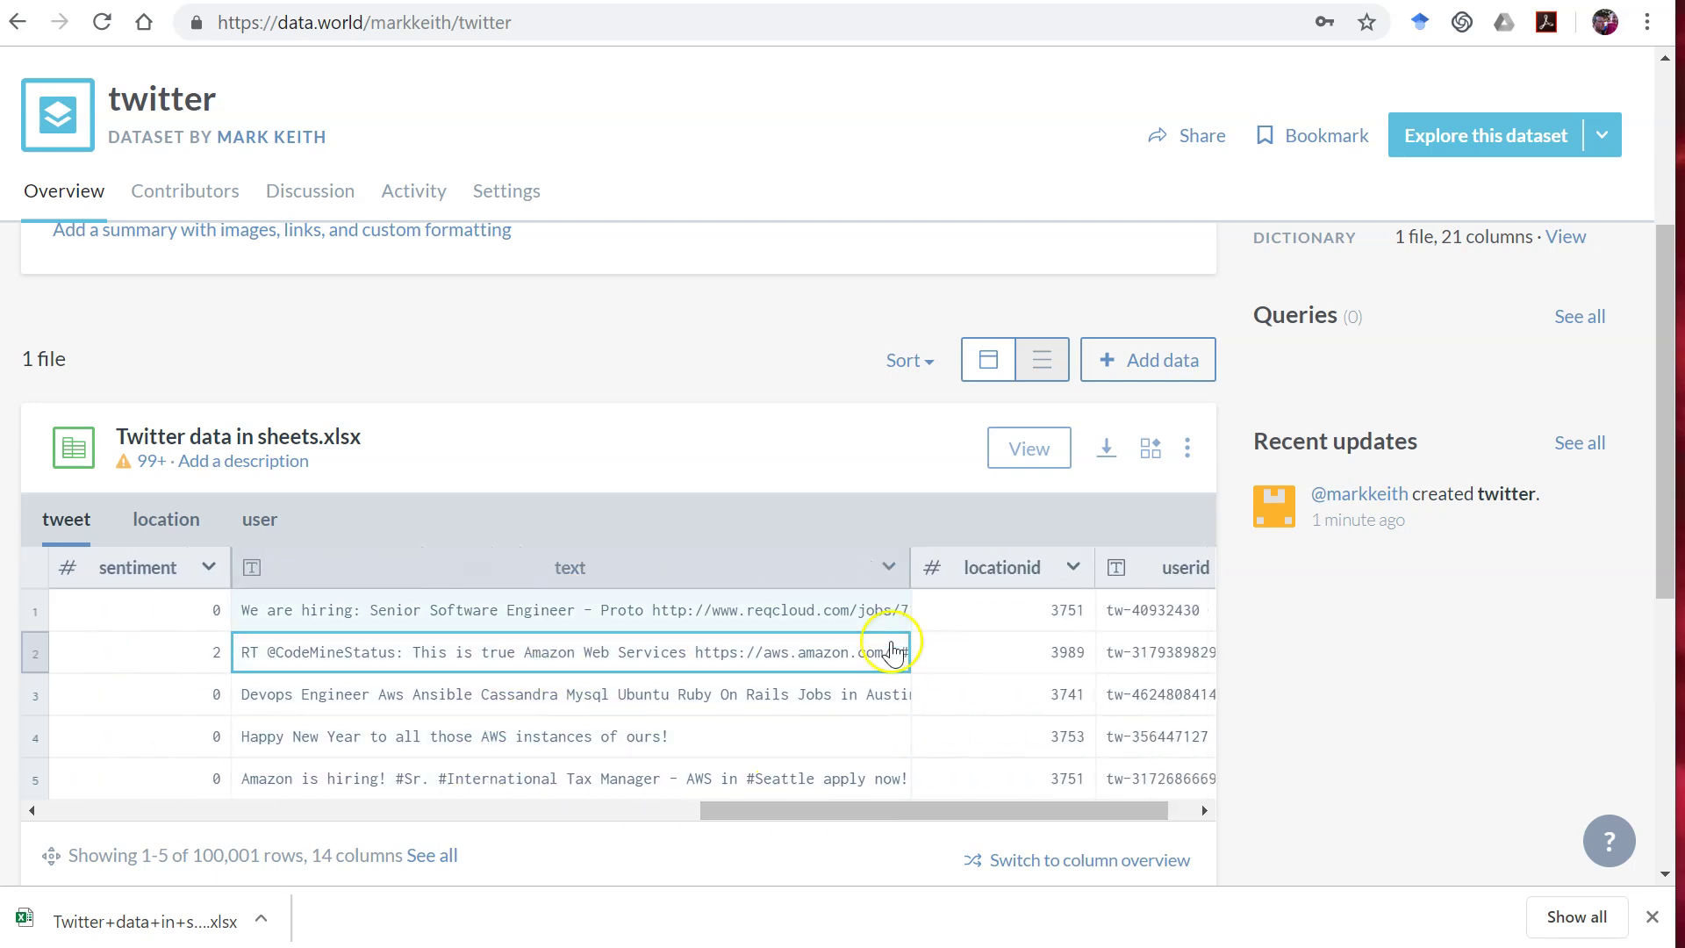
drag(913, 584, 1369, 577)
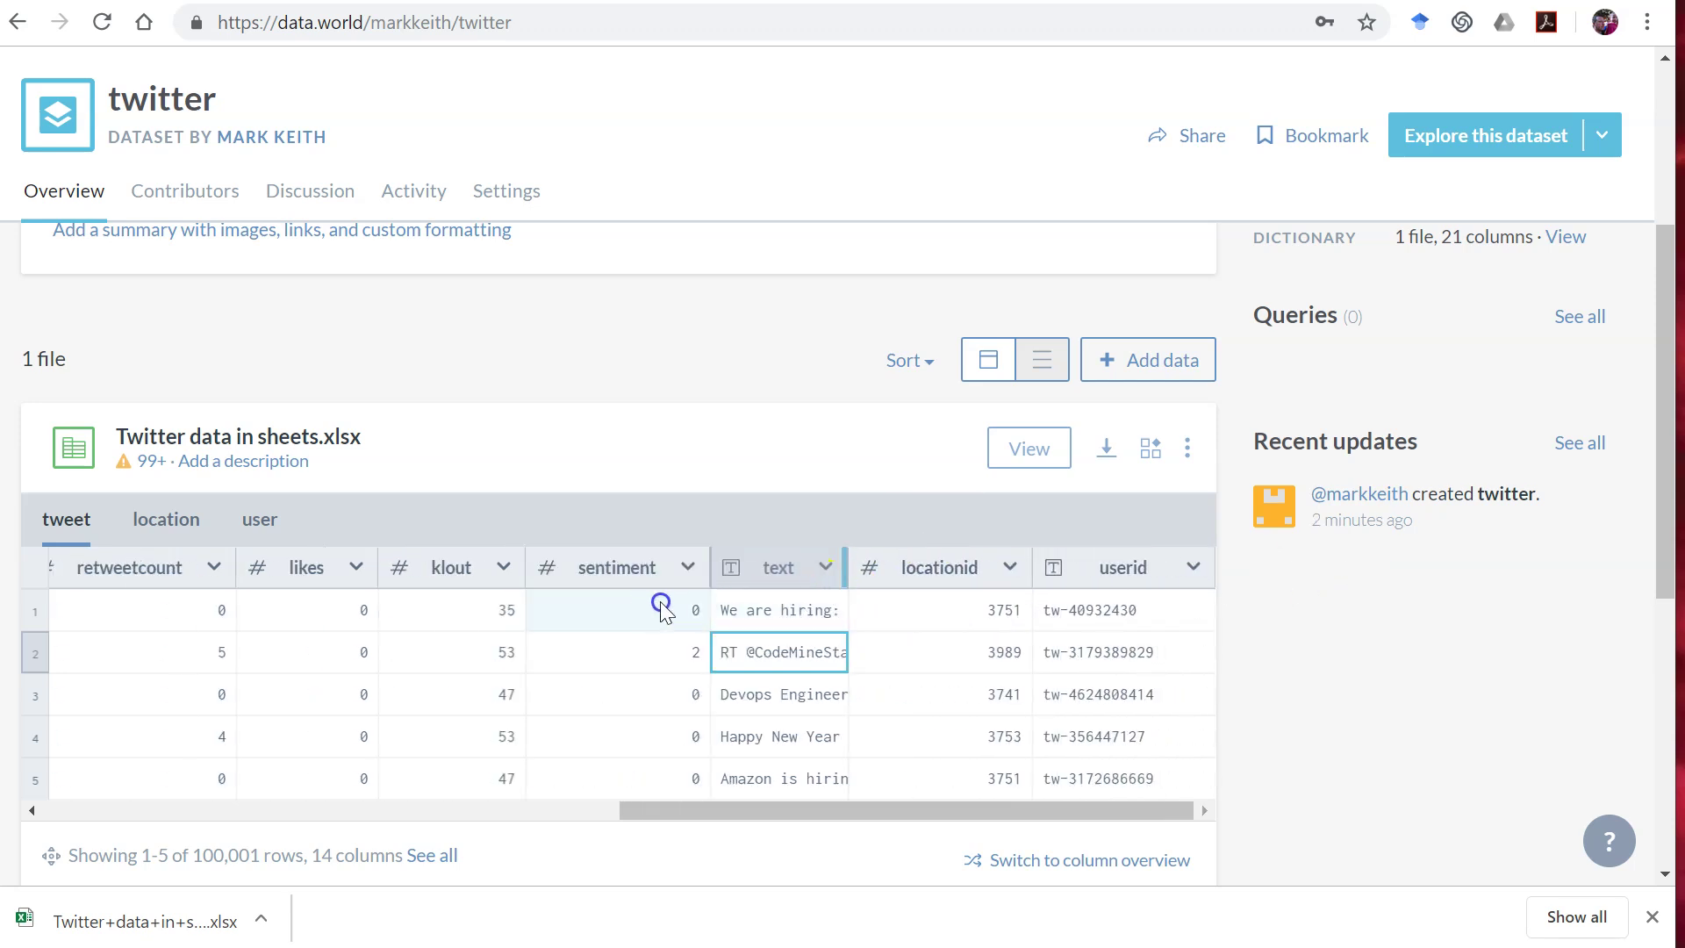
click(946, 623)
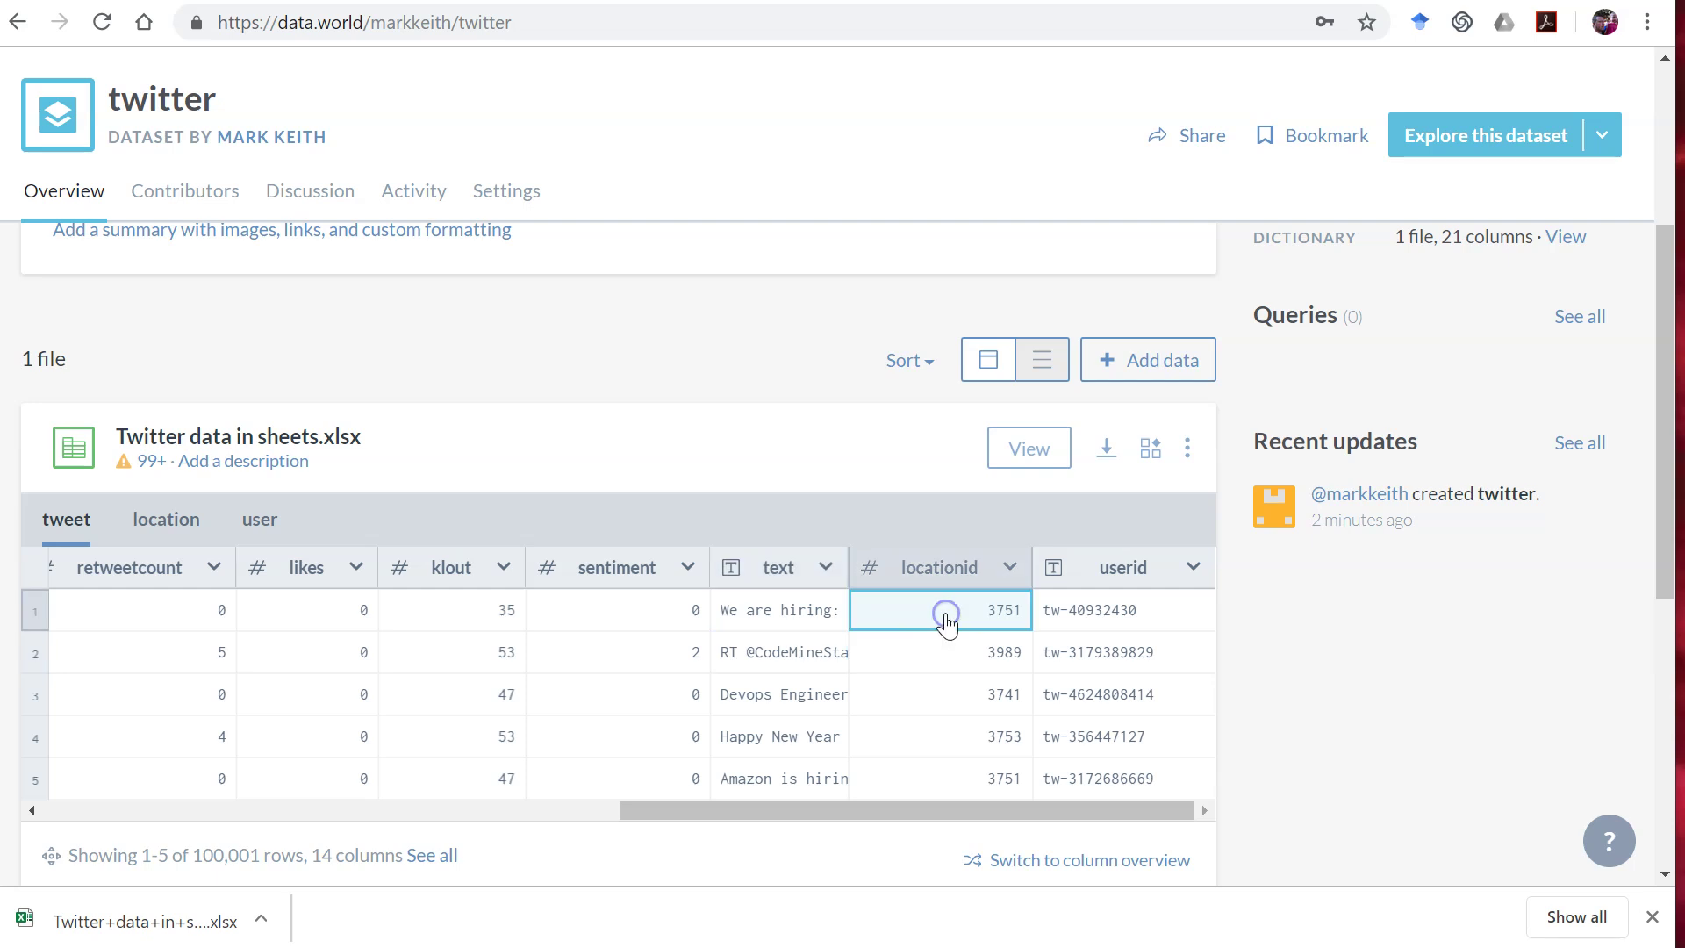
- Preview the location table and inspect row 1's values: Albania, Elbasan, Elbasan
click(188, 517)
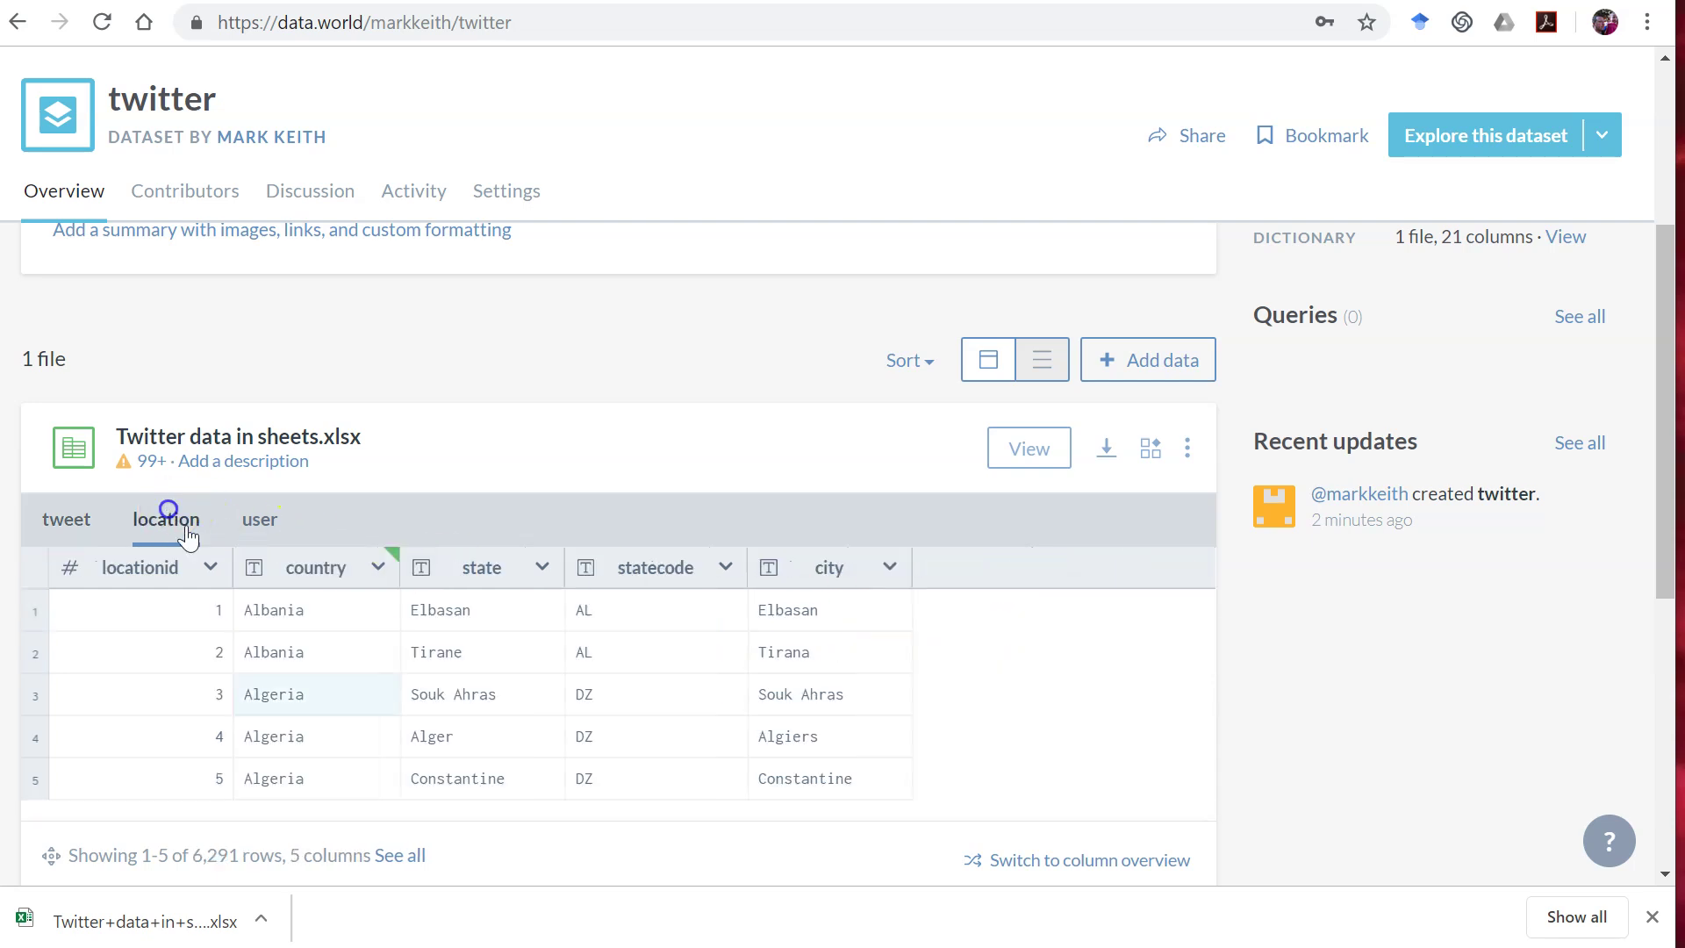
click(292, 757)
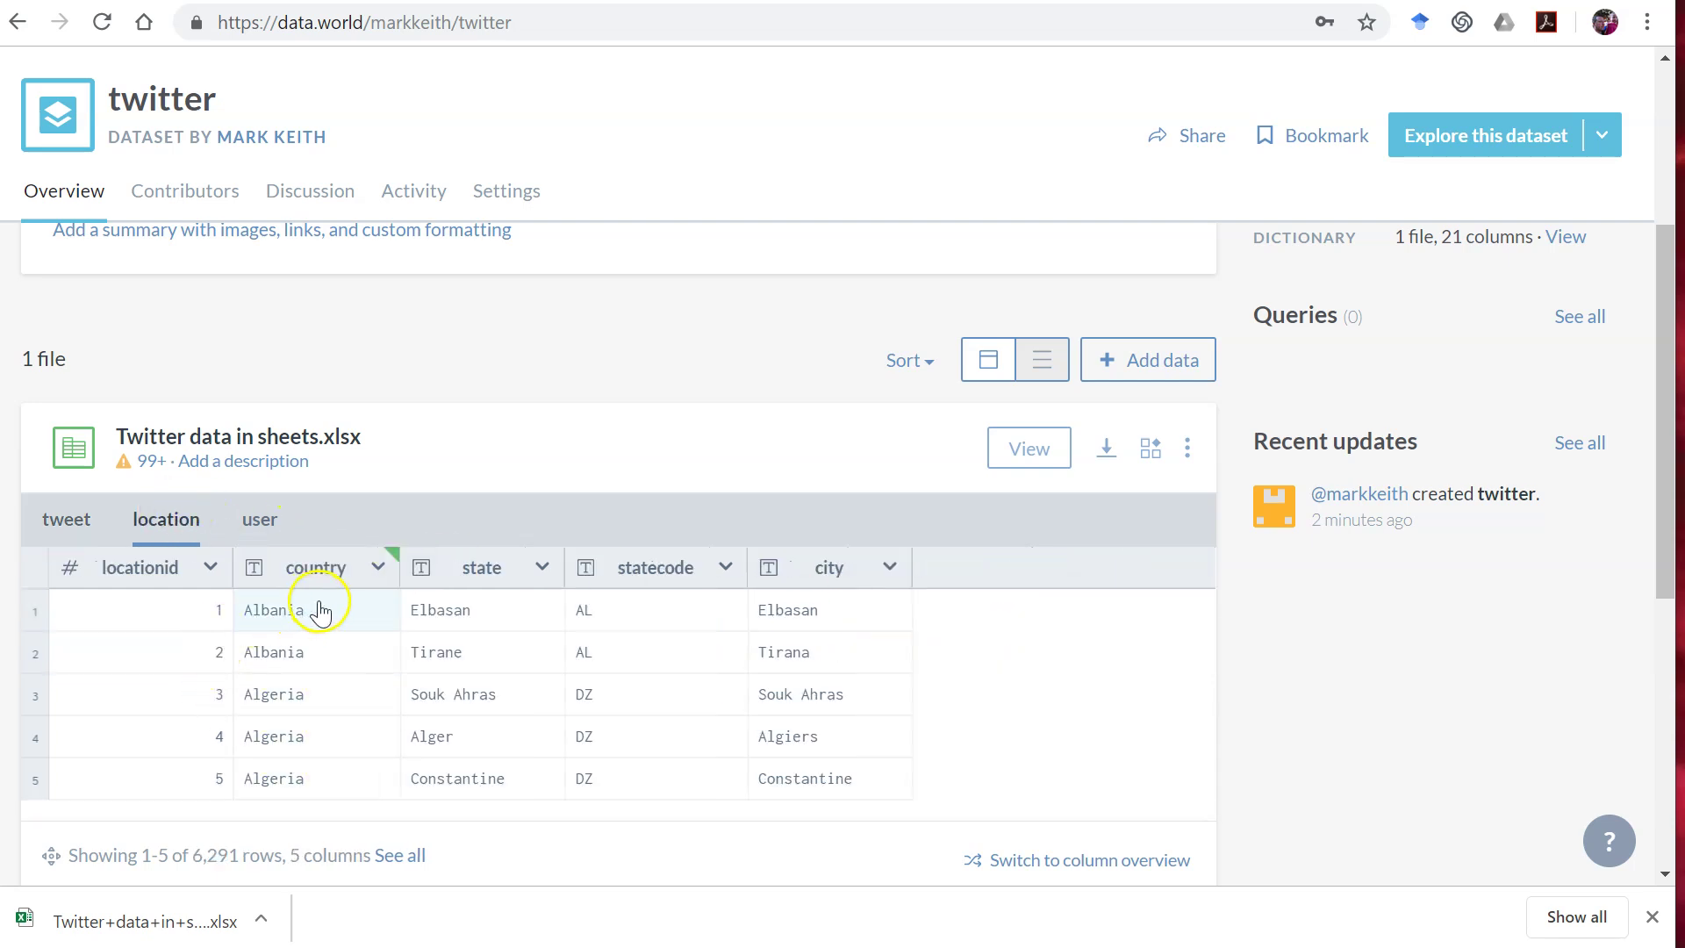
click(480, 612)
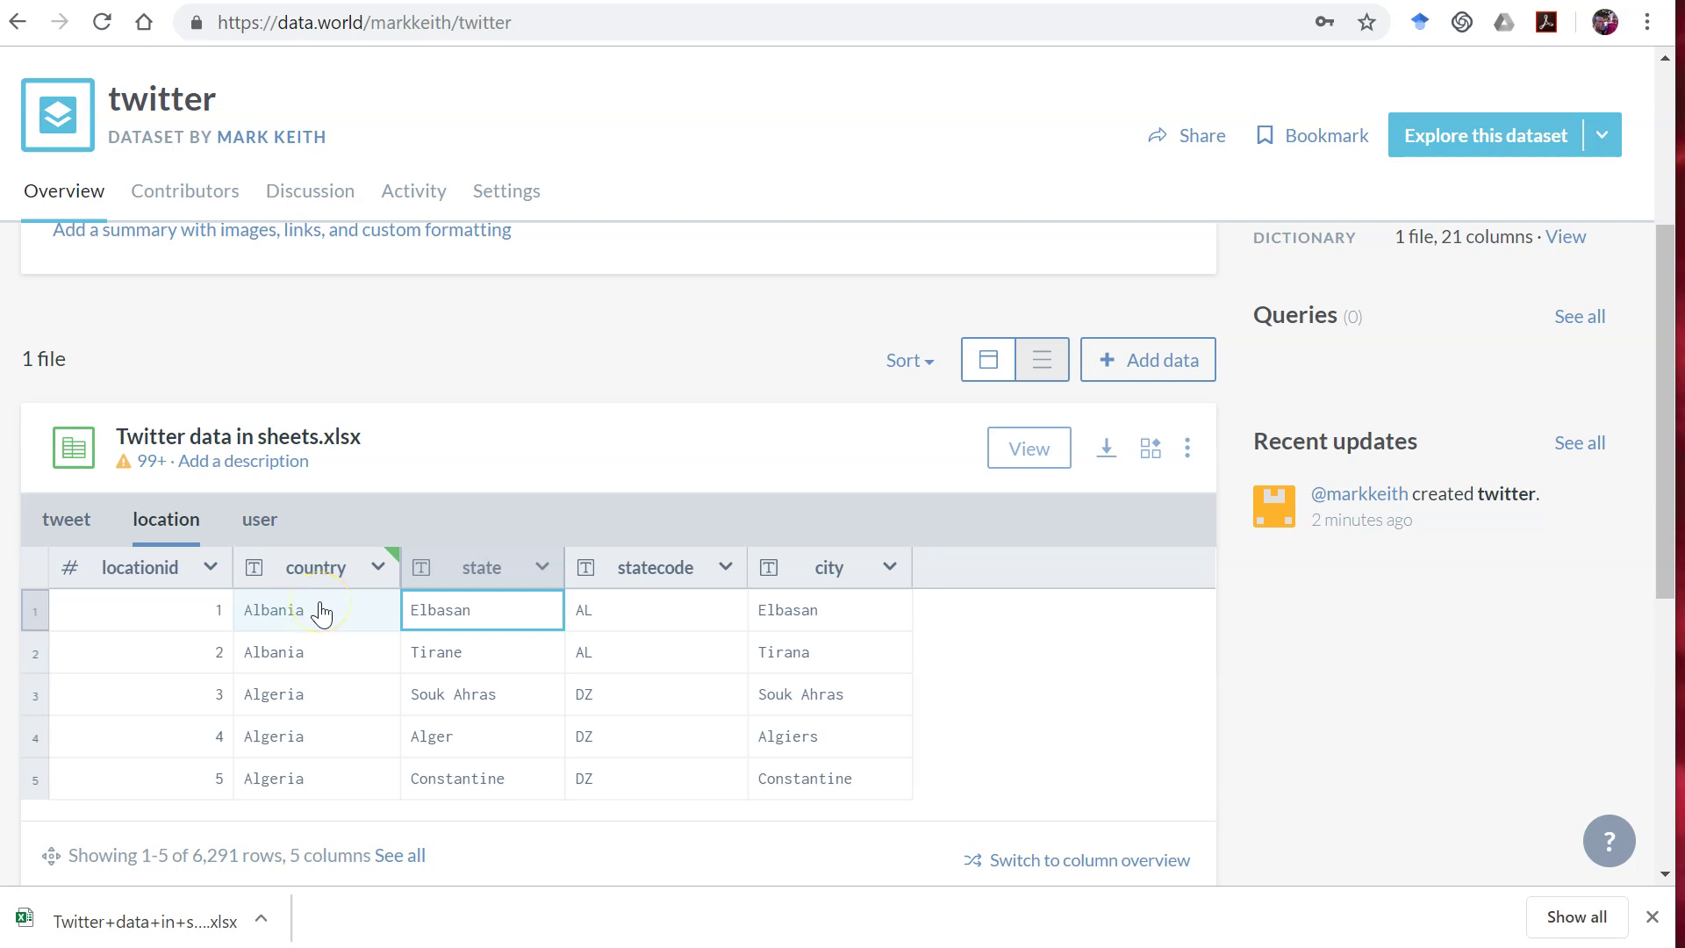
click(864, 605)
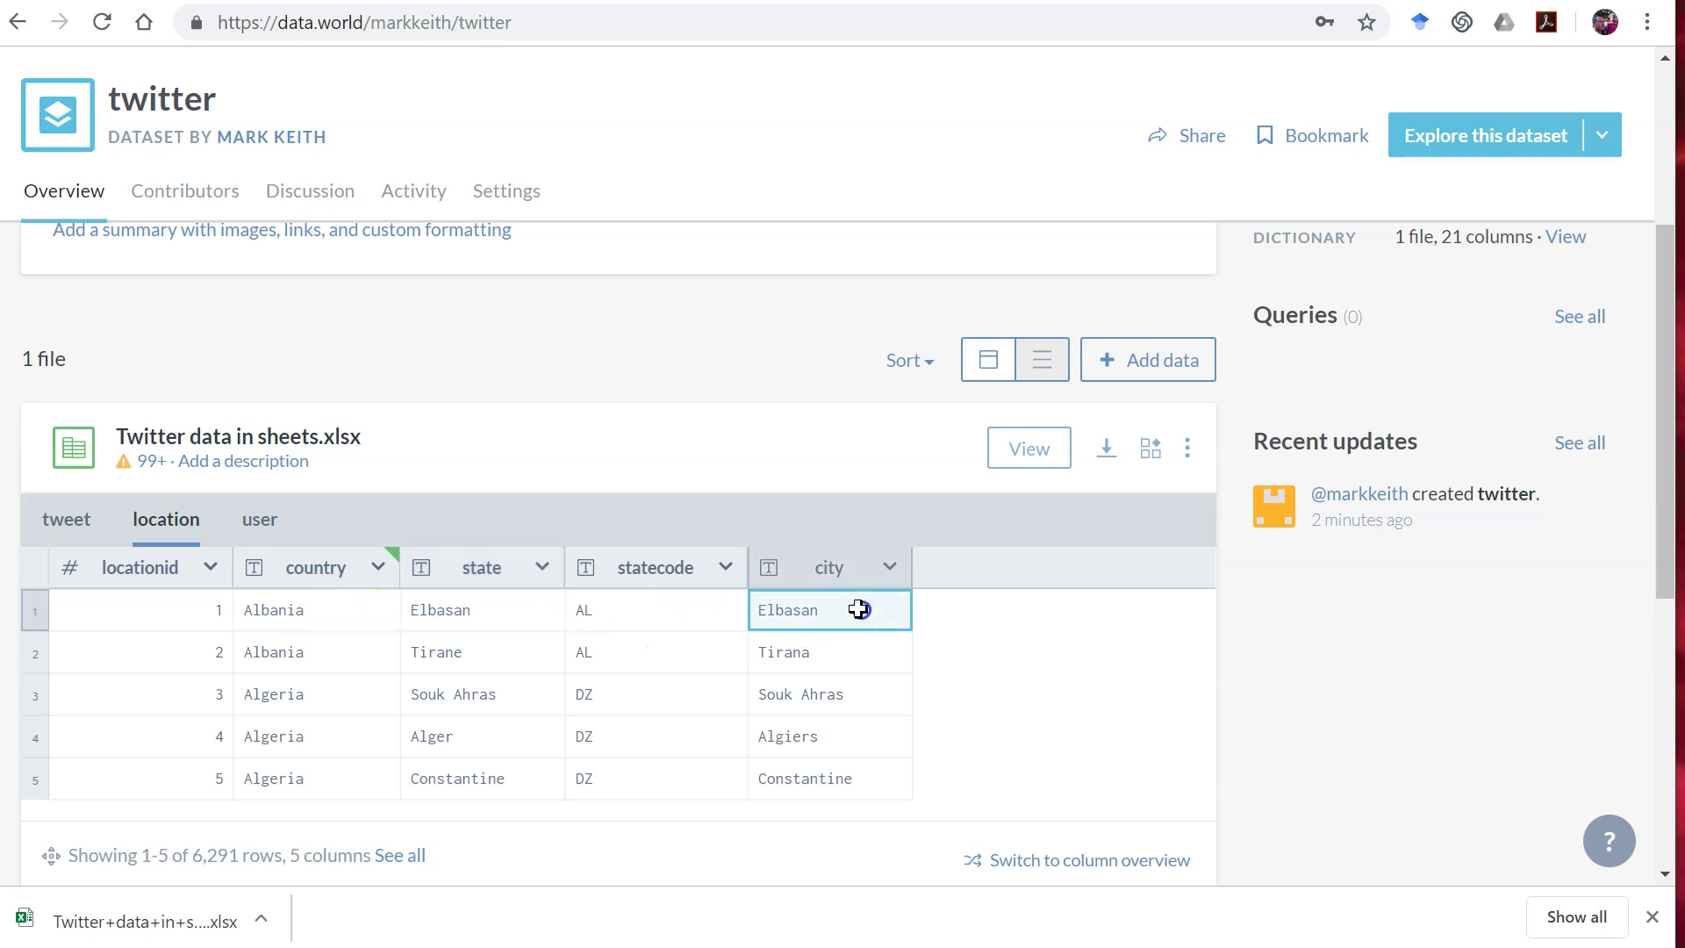
click(489, 620)
click(333, 617)
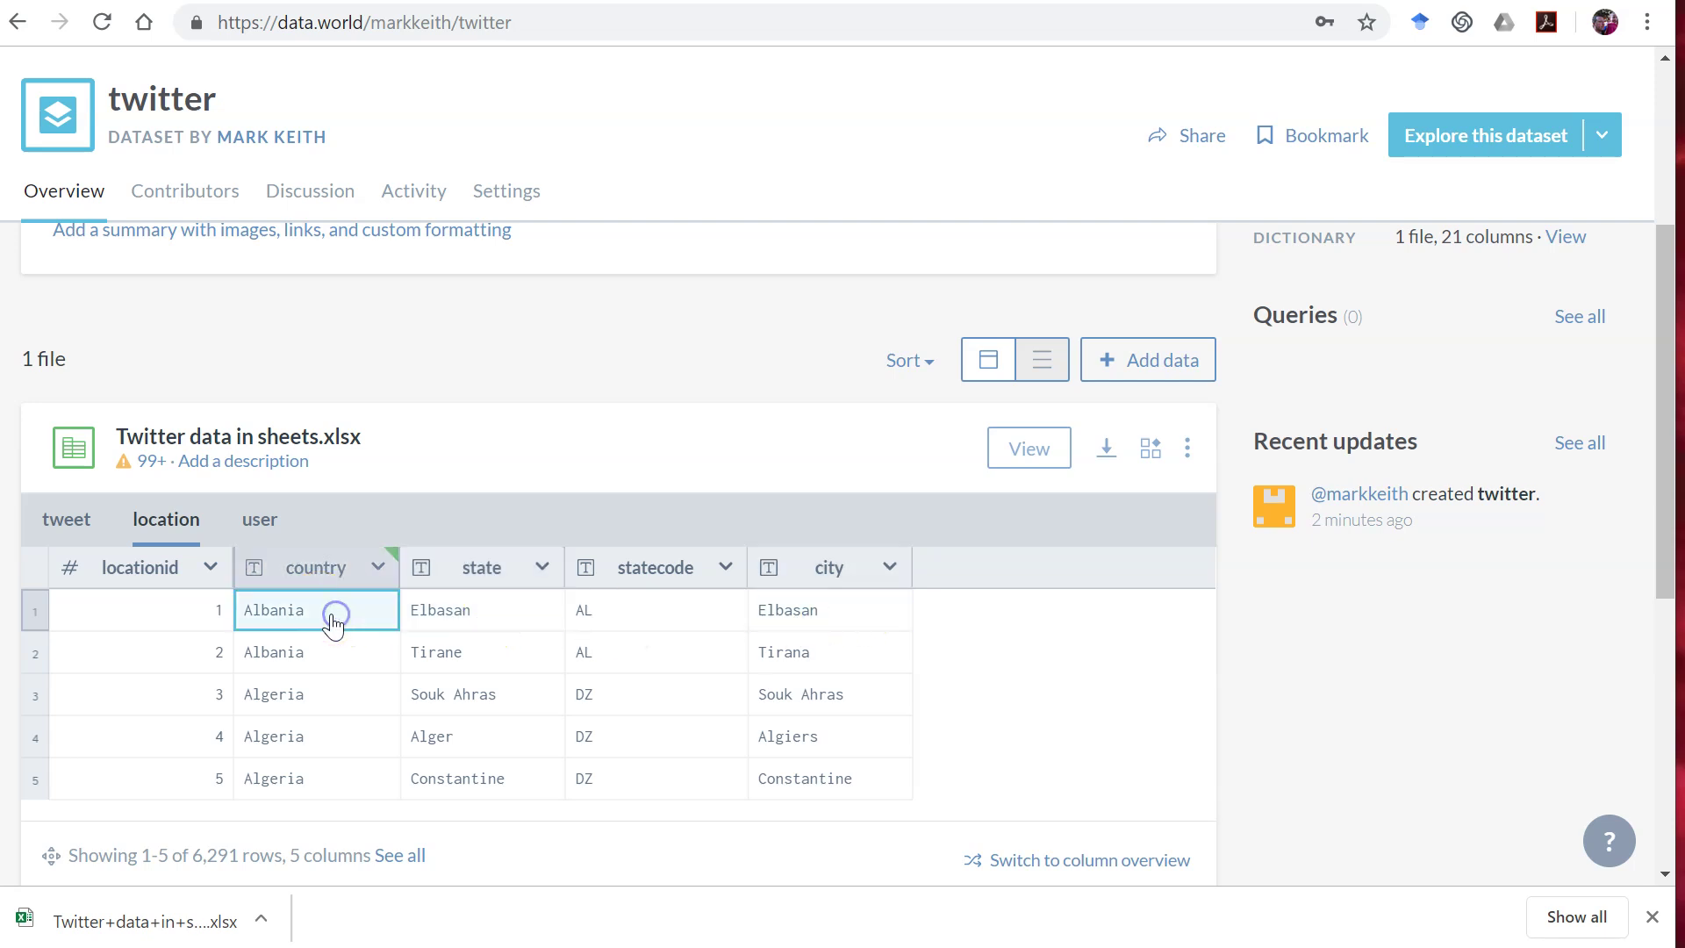
click(452, 614)
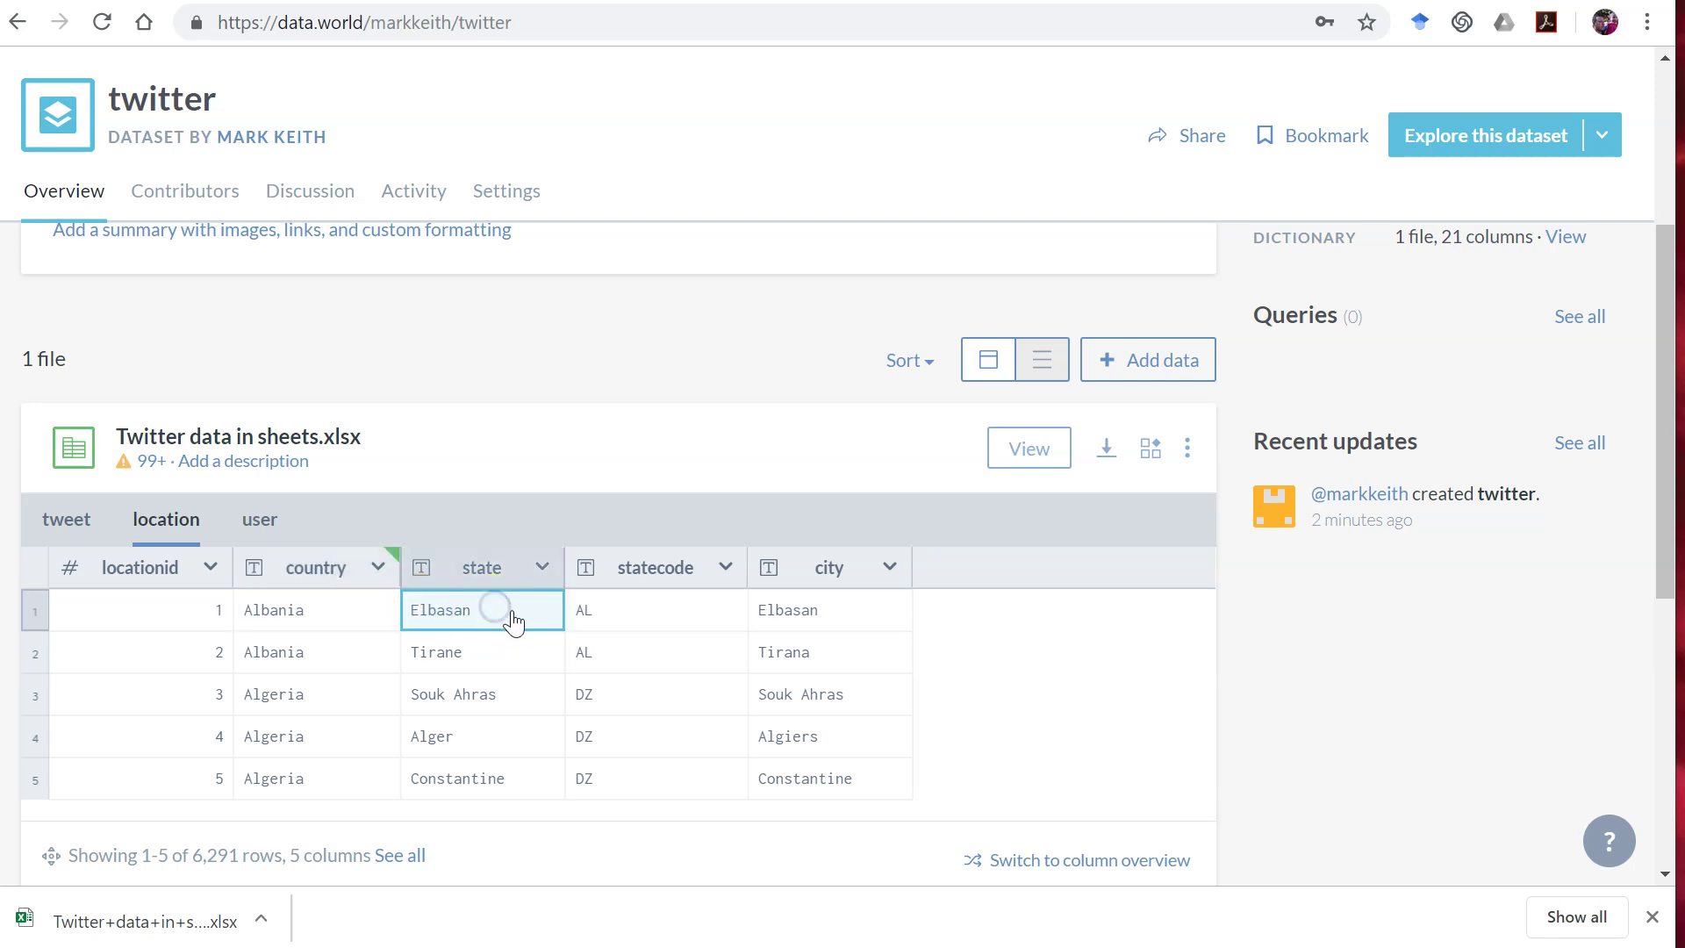
click(265, 606)
click(467, 608)
click(821, 612)
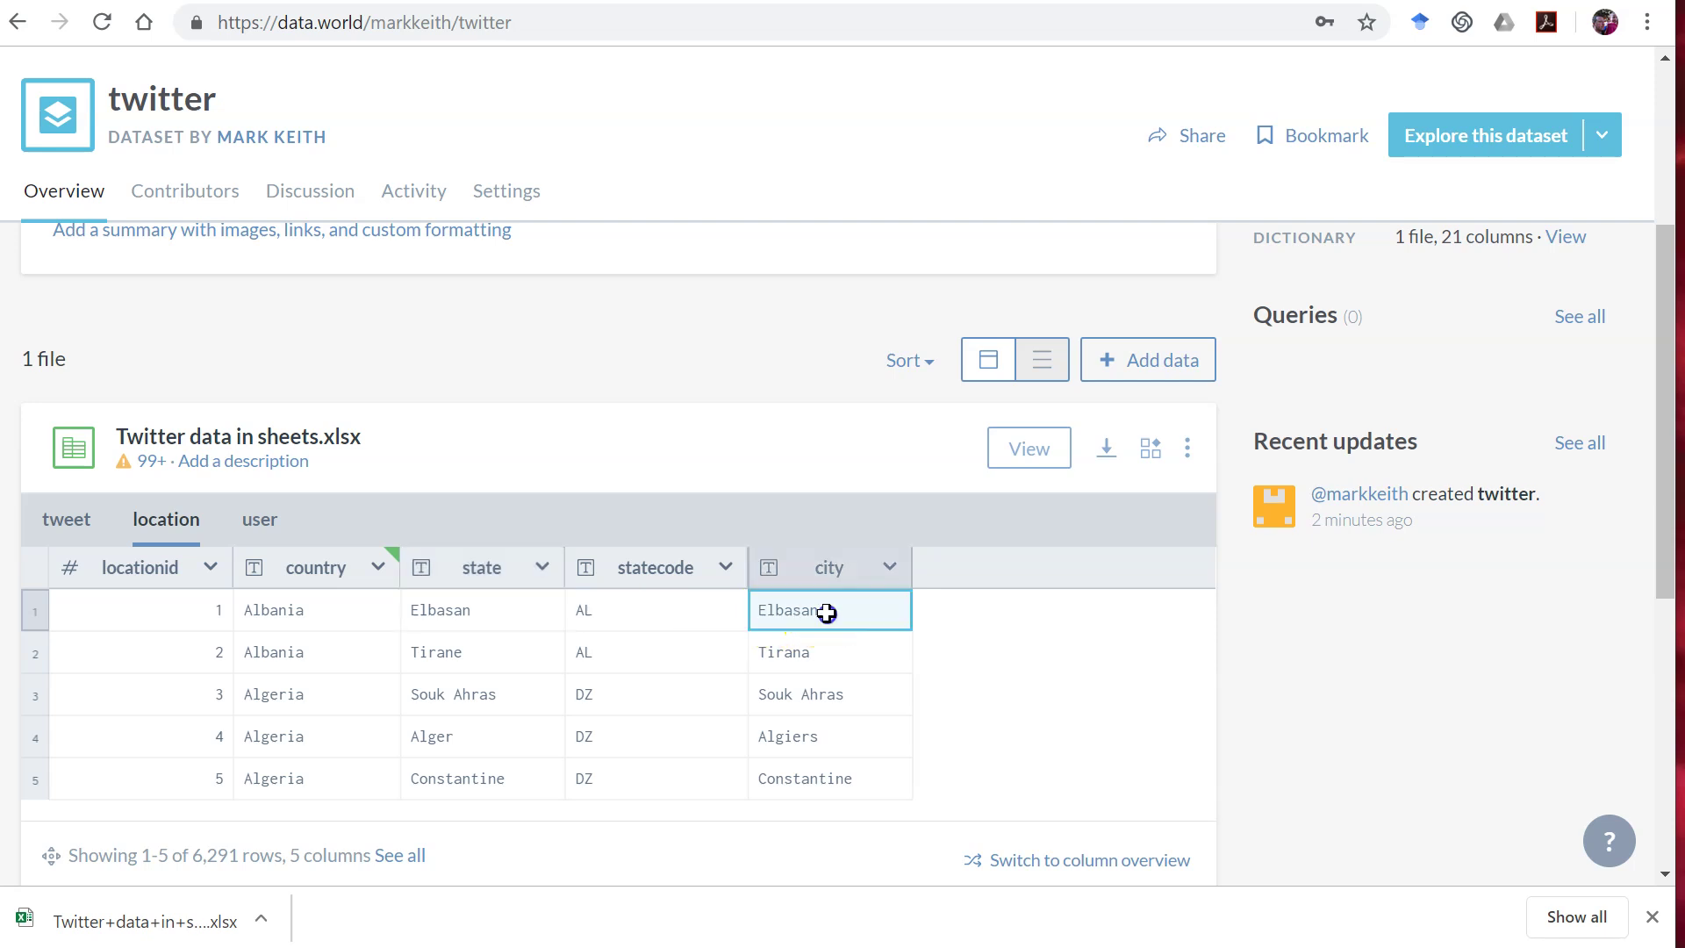
- Scroll the page, then switch the preview to the user table
scroll(488, 650, down, 7)
scroll(489, 650, up, 10)
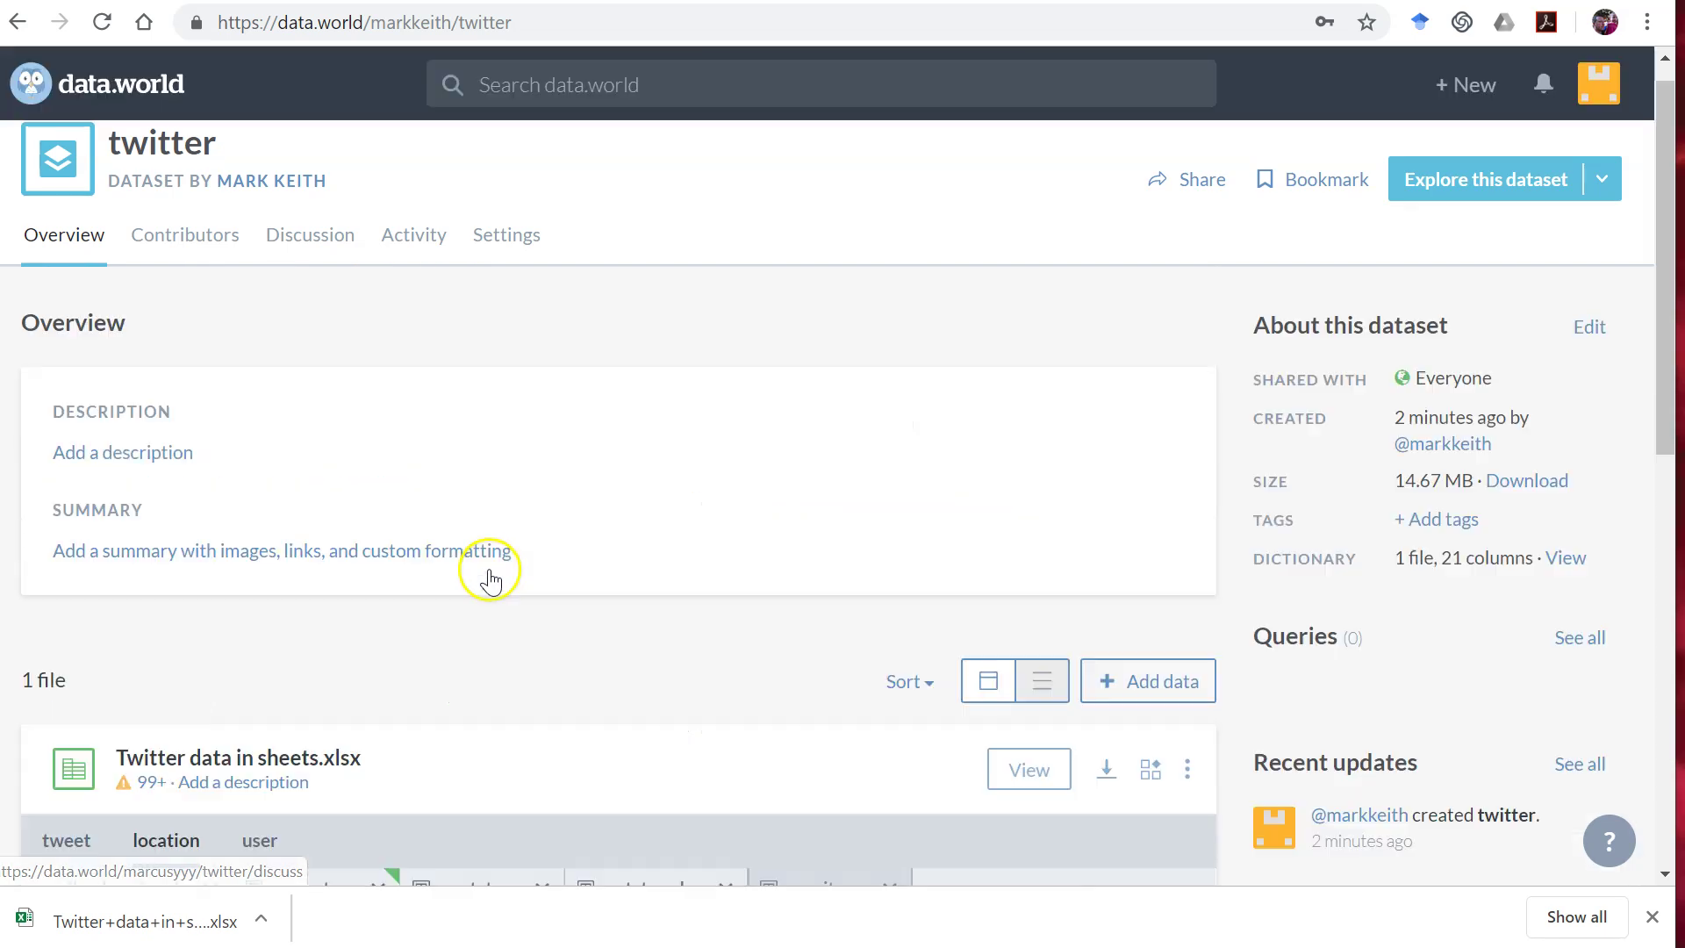
scroll(676, 649, down, 6)
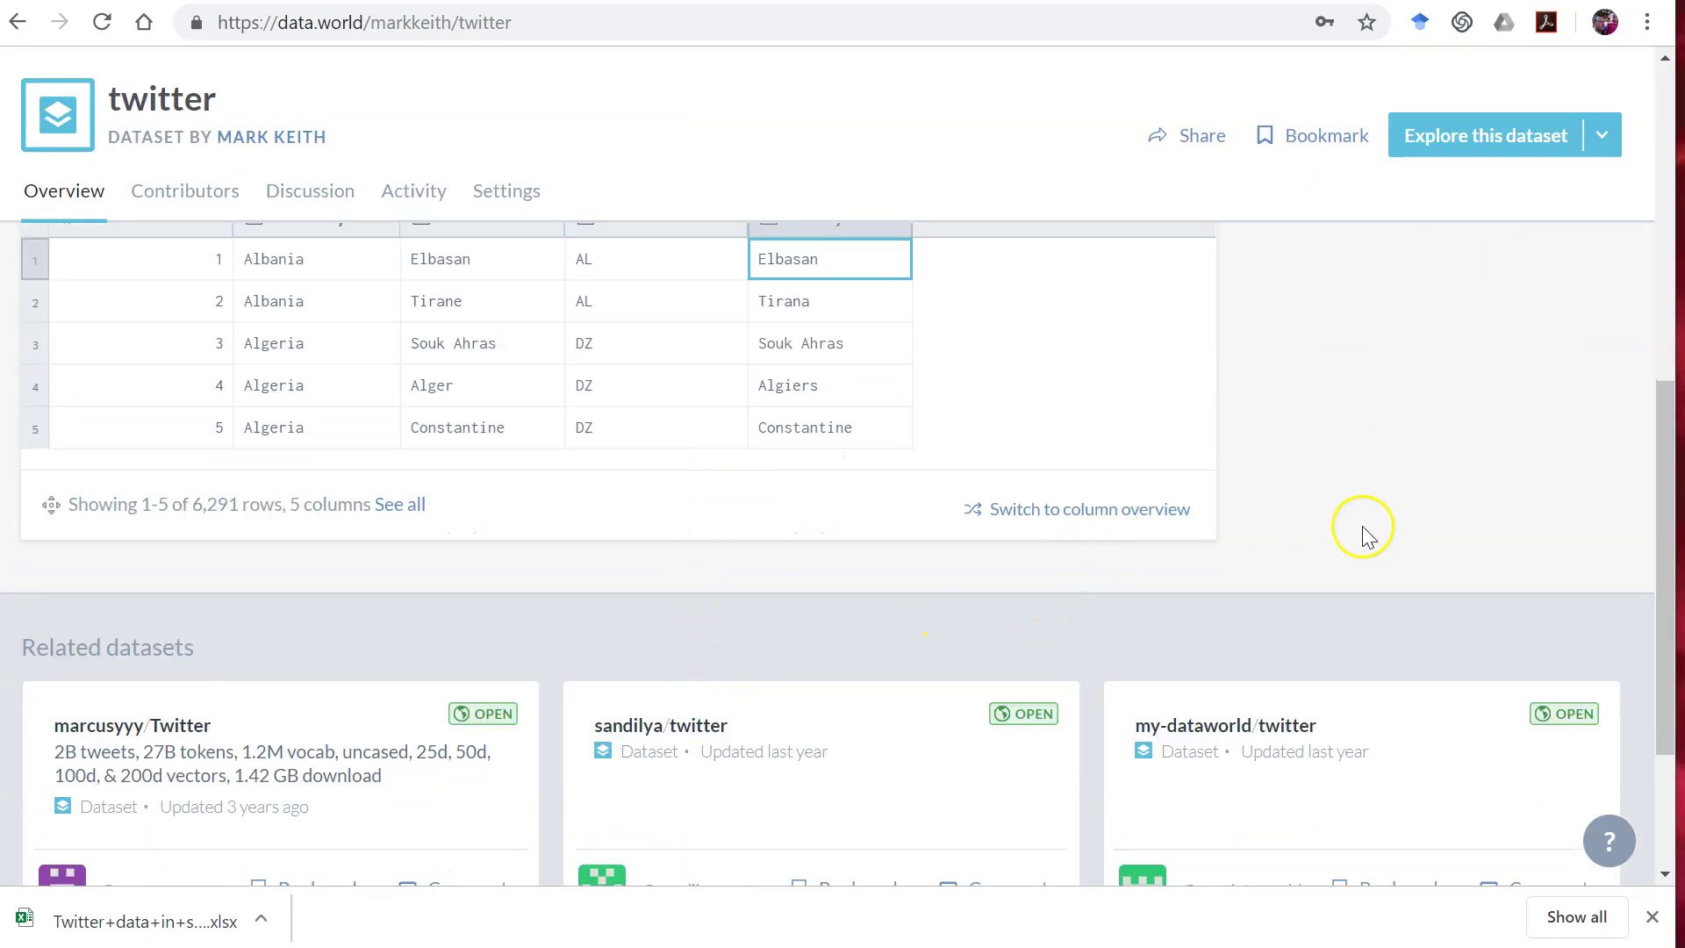
scroll(1362, 524, up, 4)
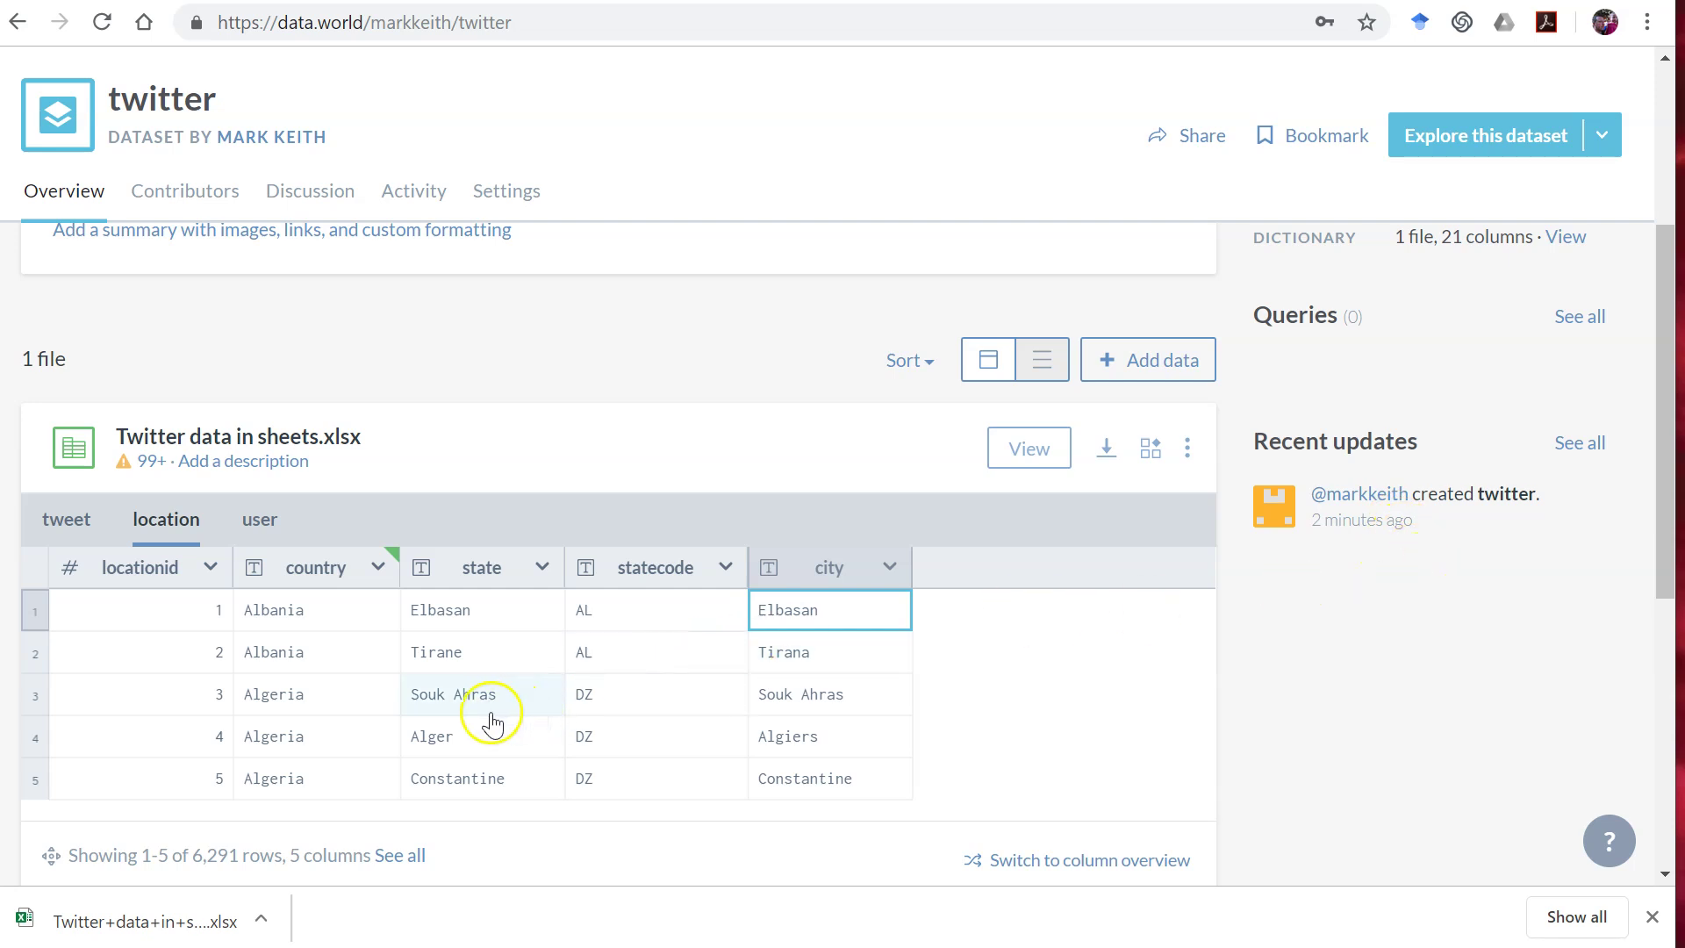
scroll(351, 728, down, 4)
scroll(288, 727, up, 4)
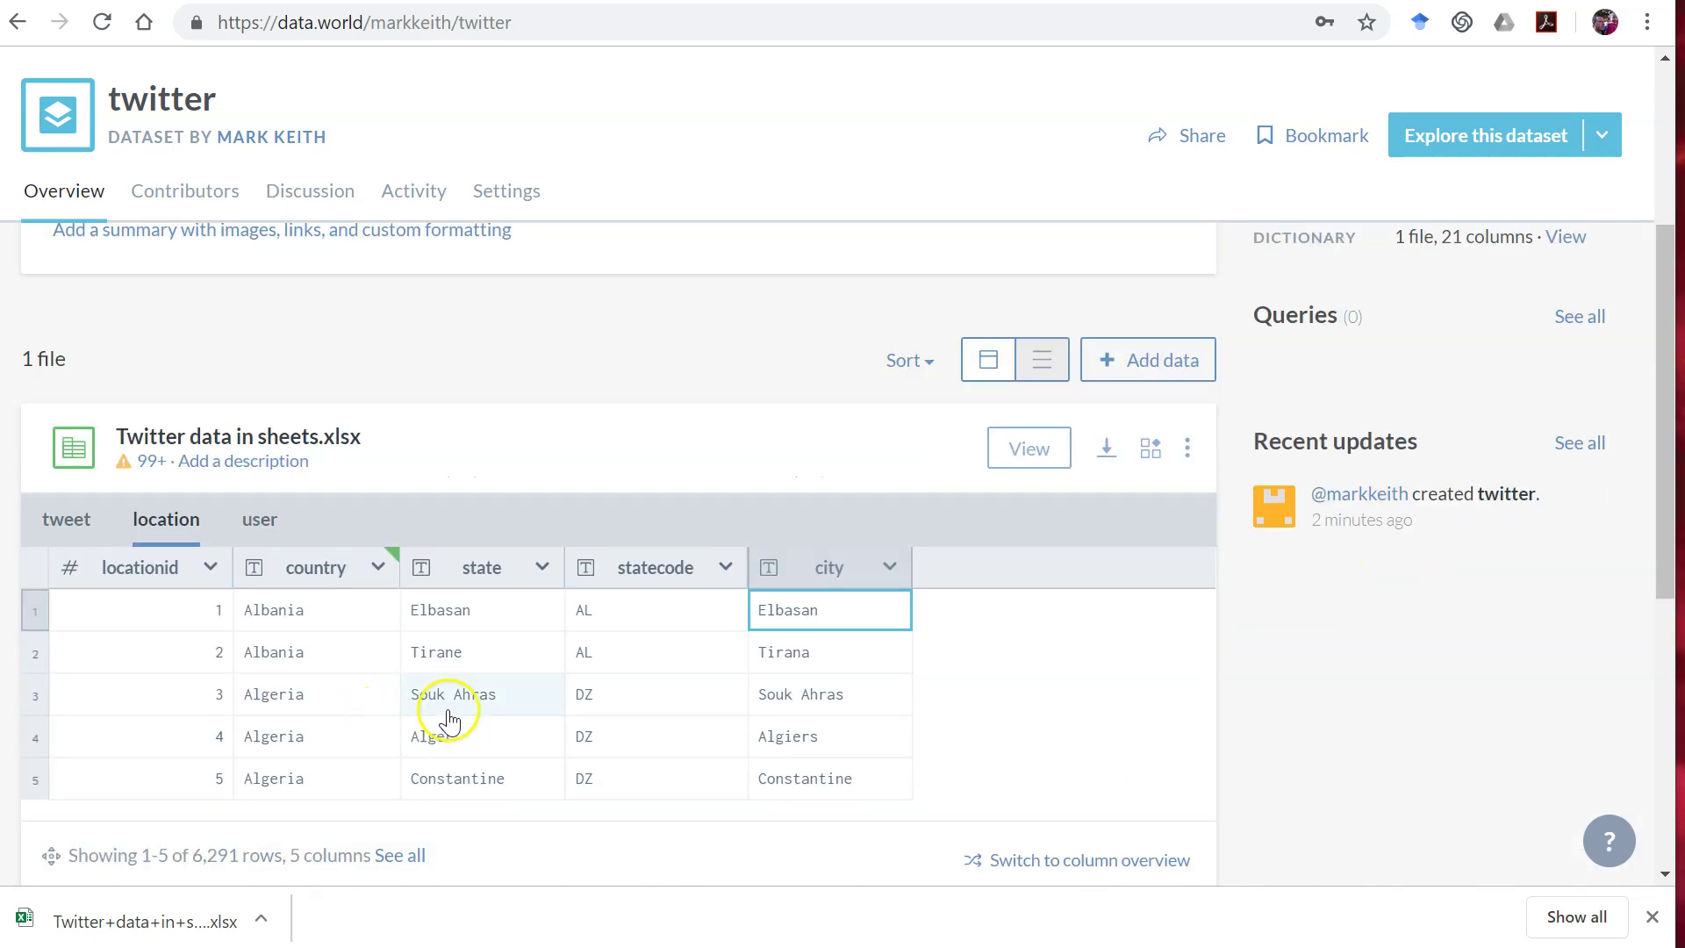
click(263, 518)
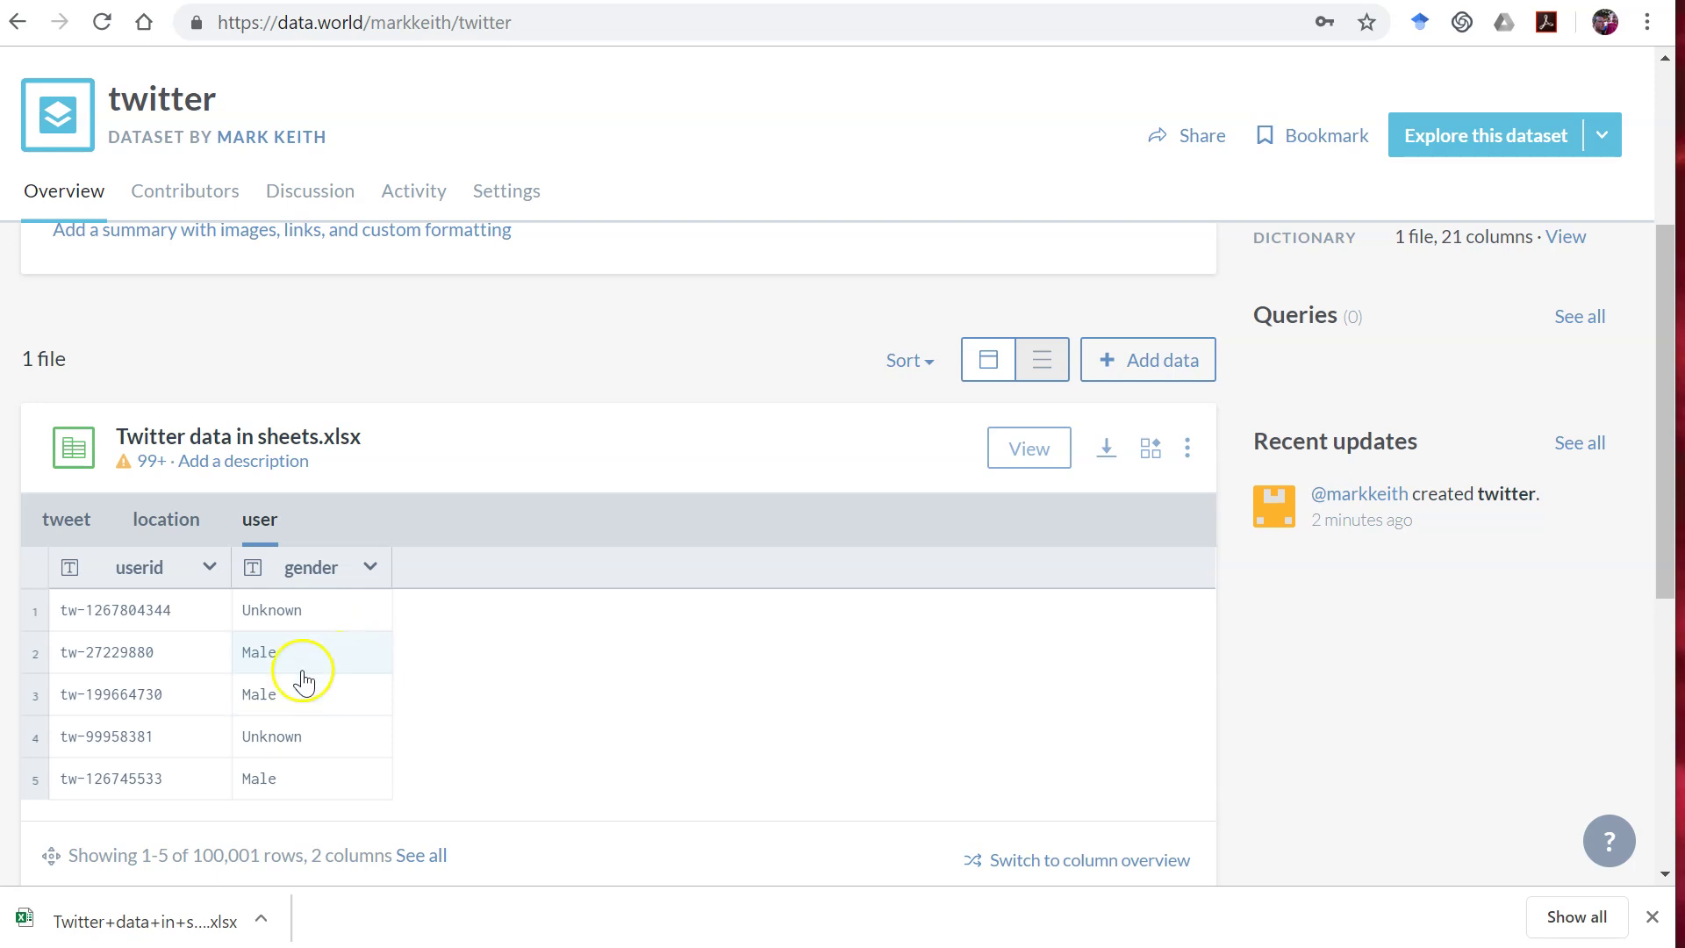
- Preview the tweet, user and location tables, ending on the 100,001-row tweet table
click(54, 519)
drag(552, 809, 1147, 764)
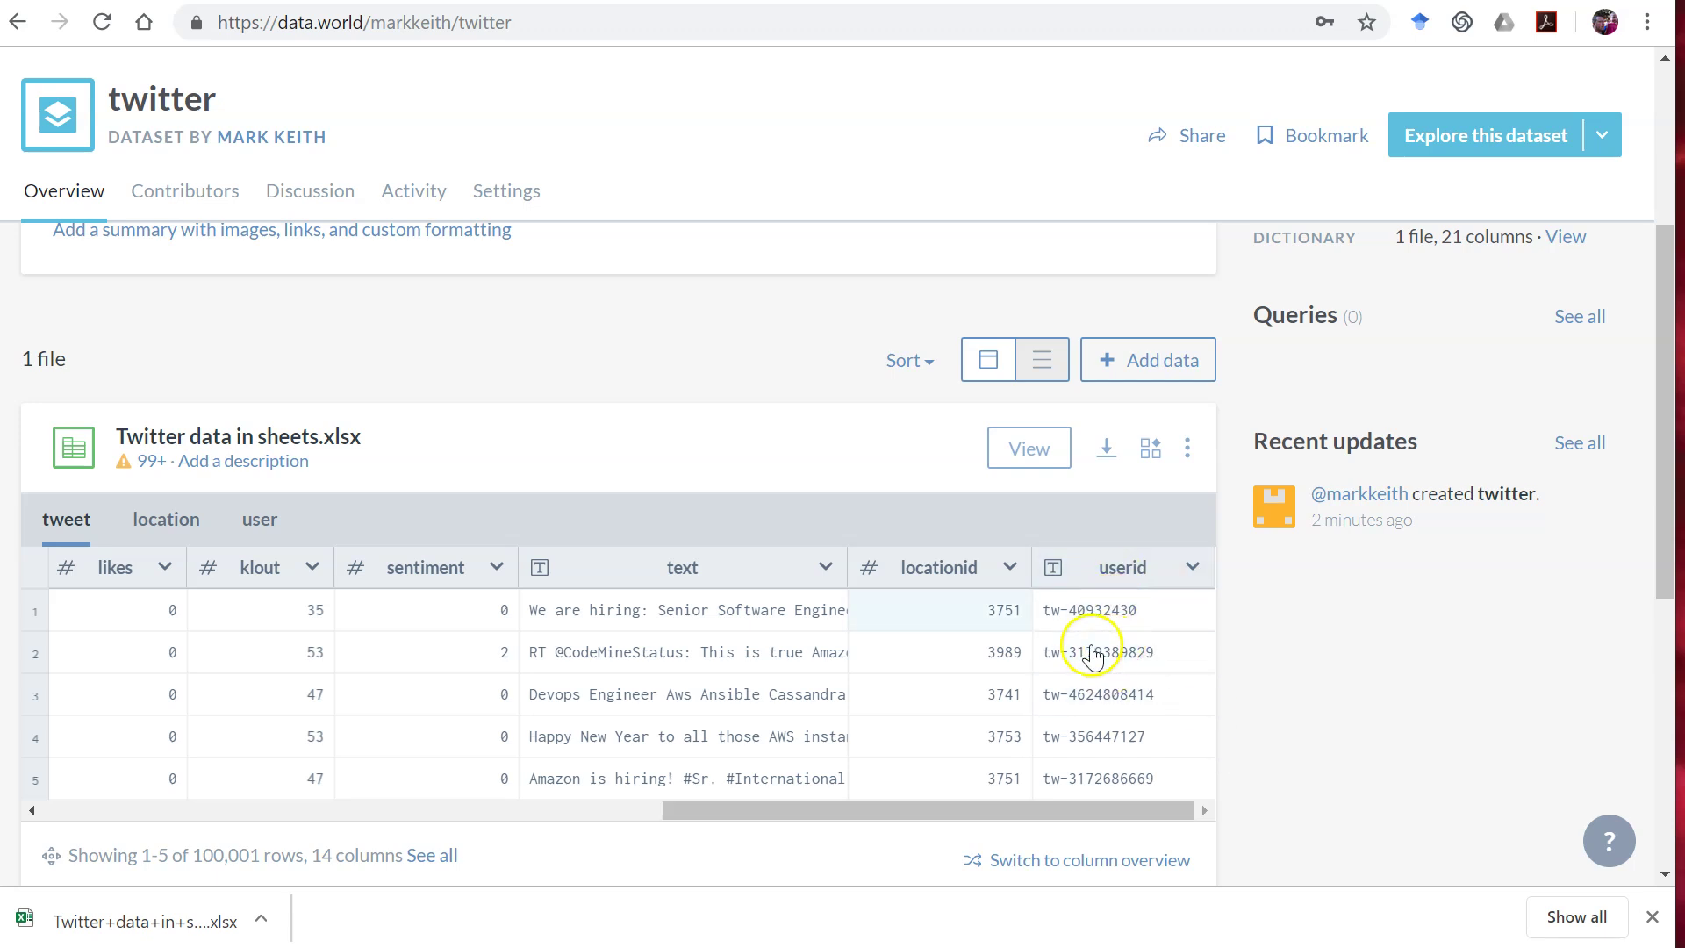
click(261, 524)
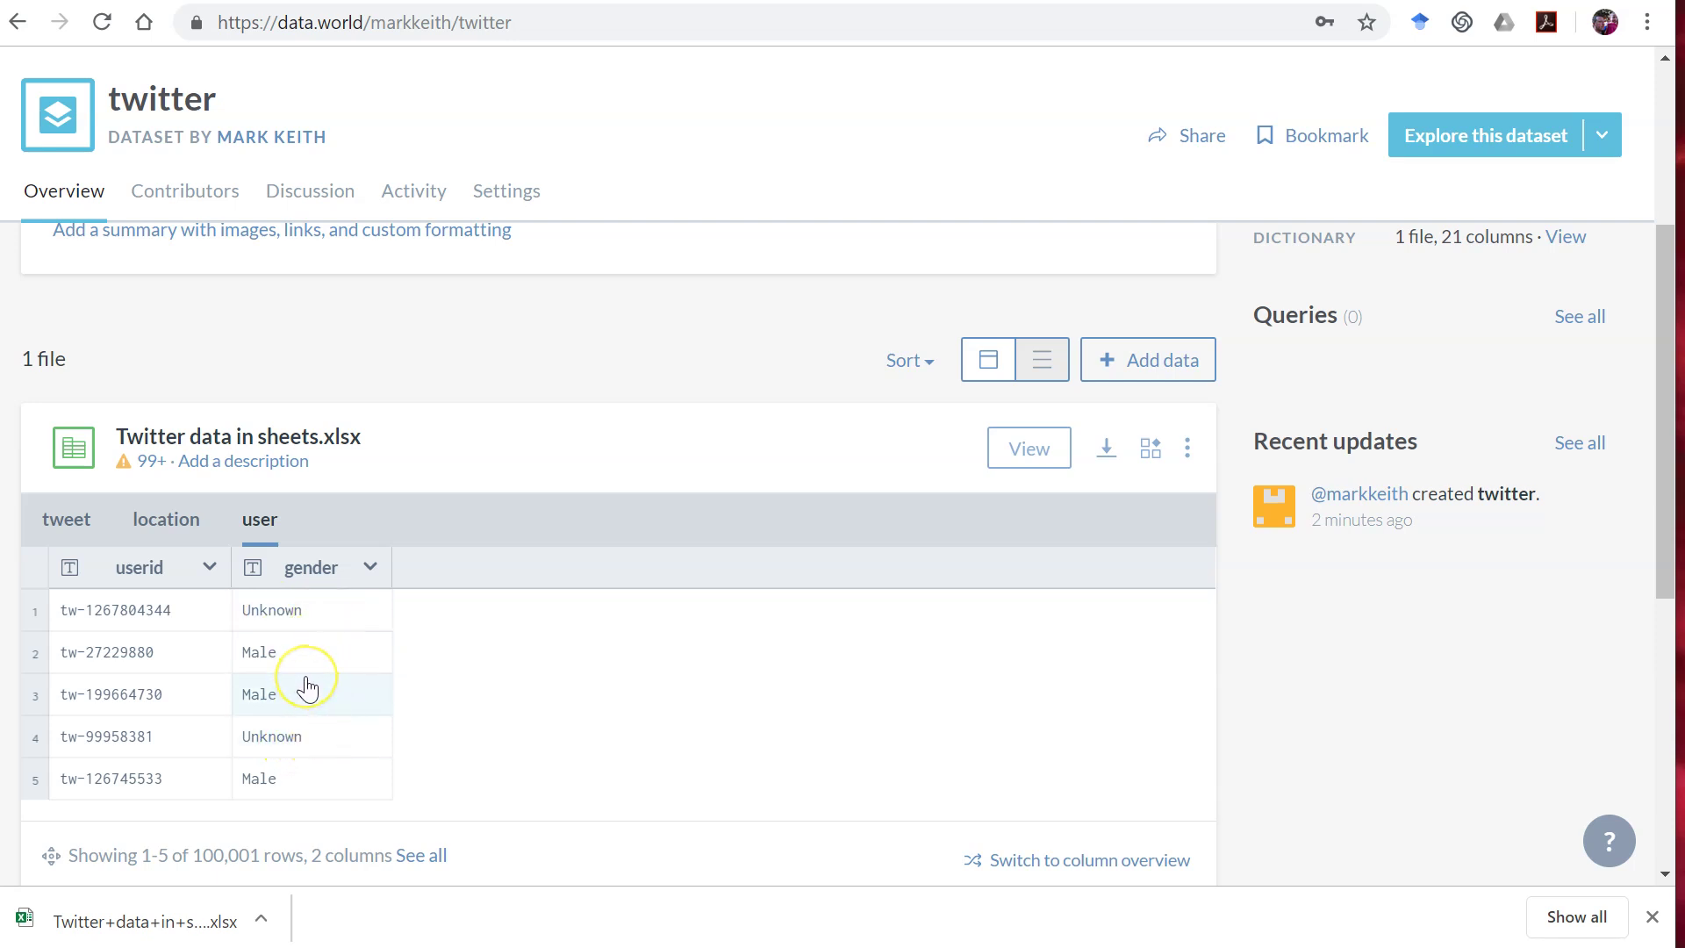
click(168, 531)
click(76, 531)
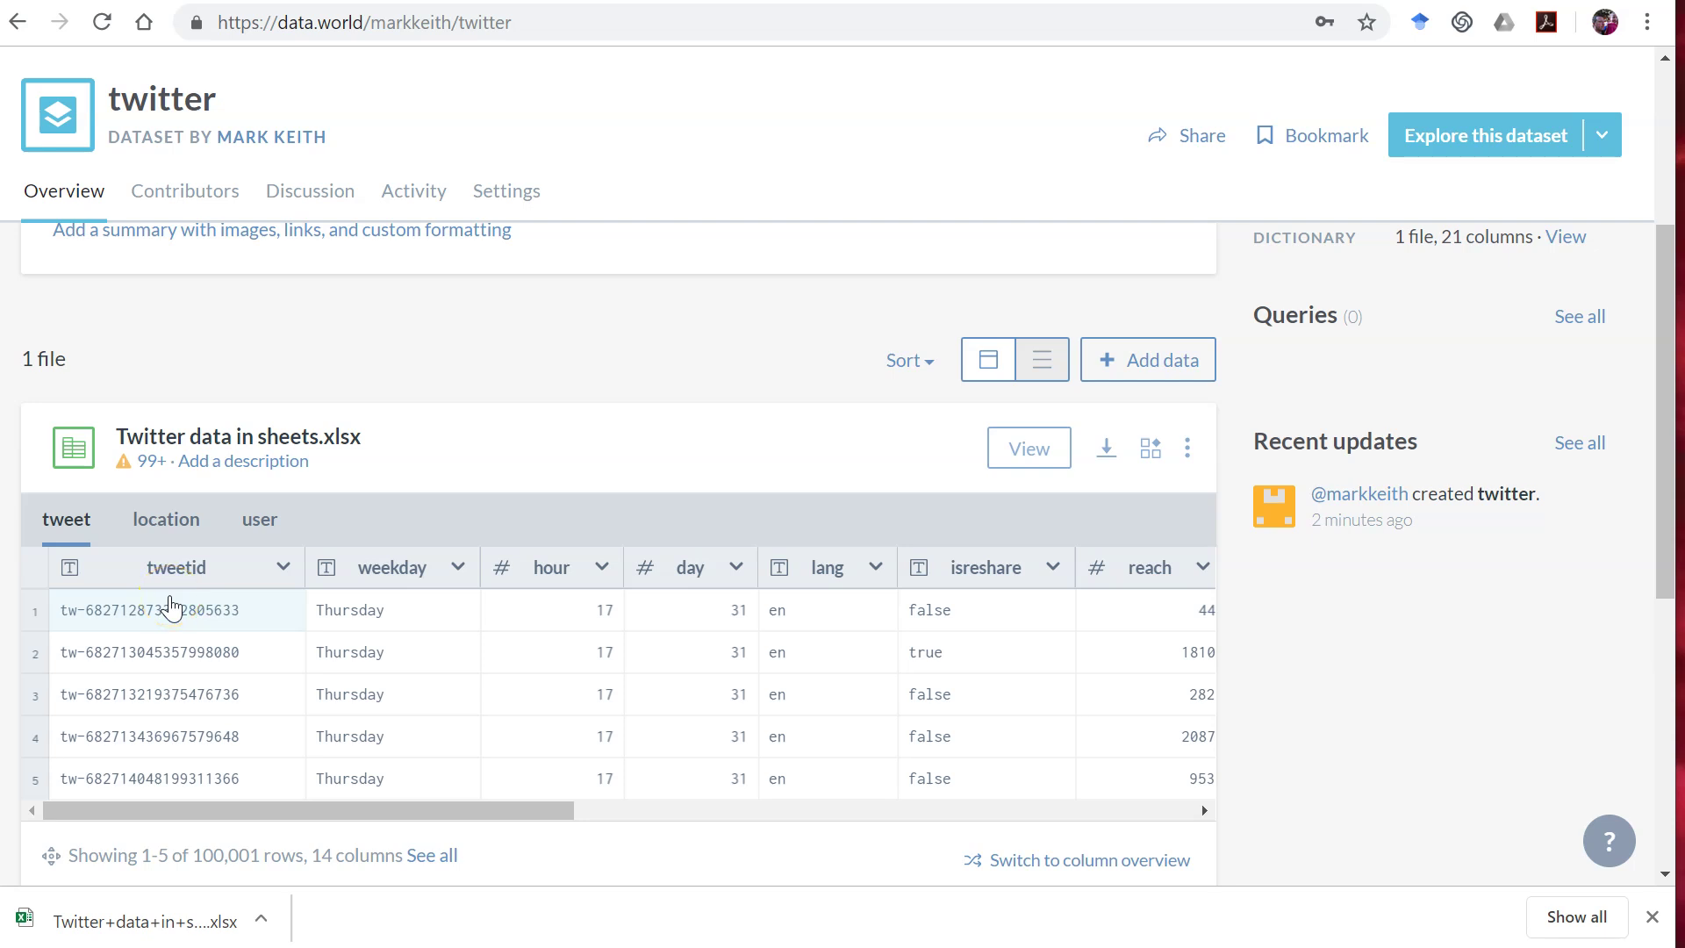
scroll(719, 579, up, 4)
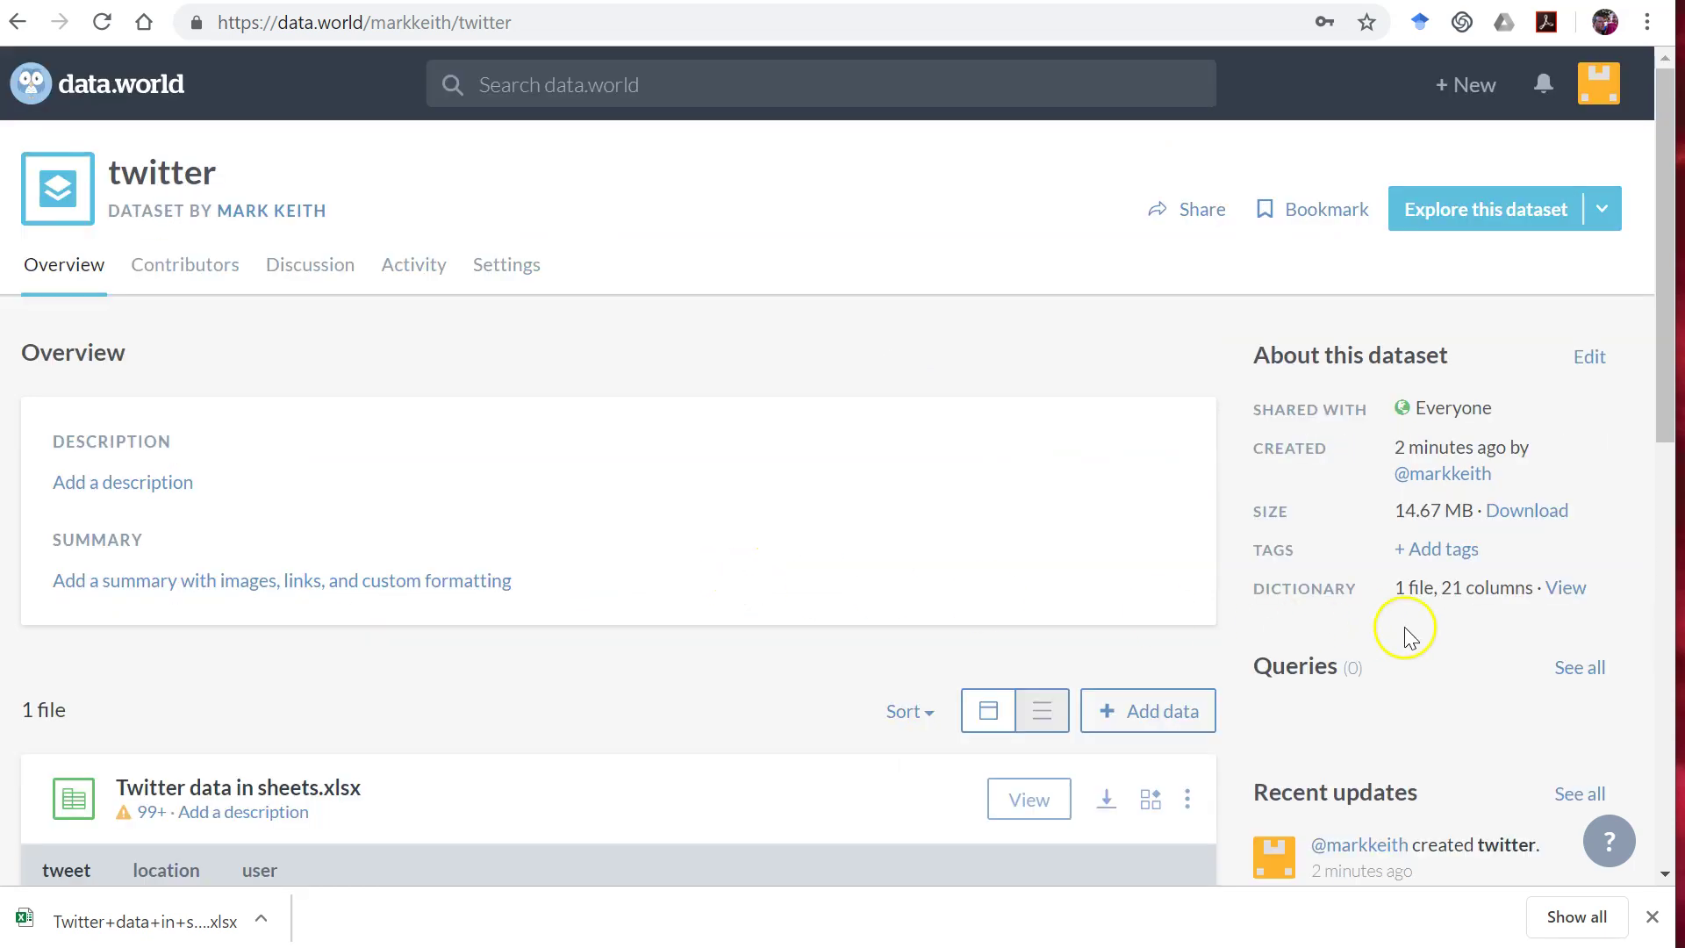
scroll(654, 687, down, 4)
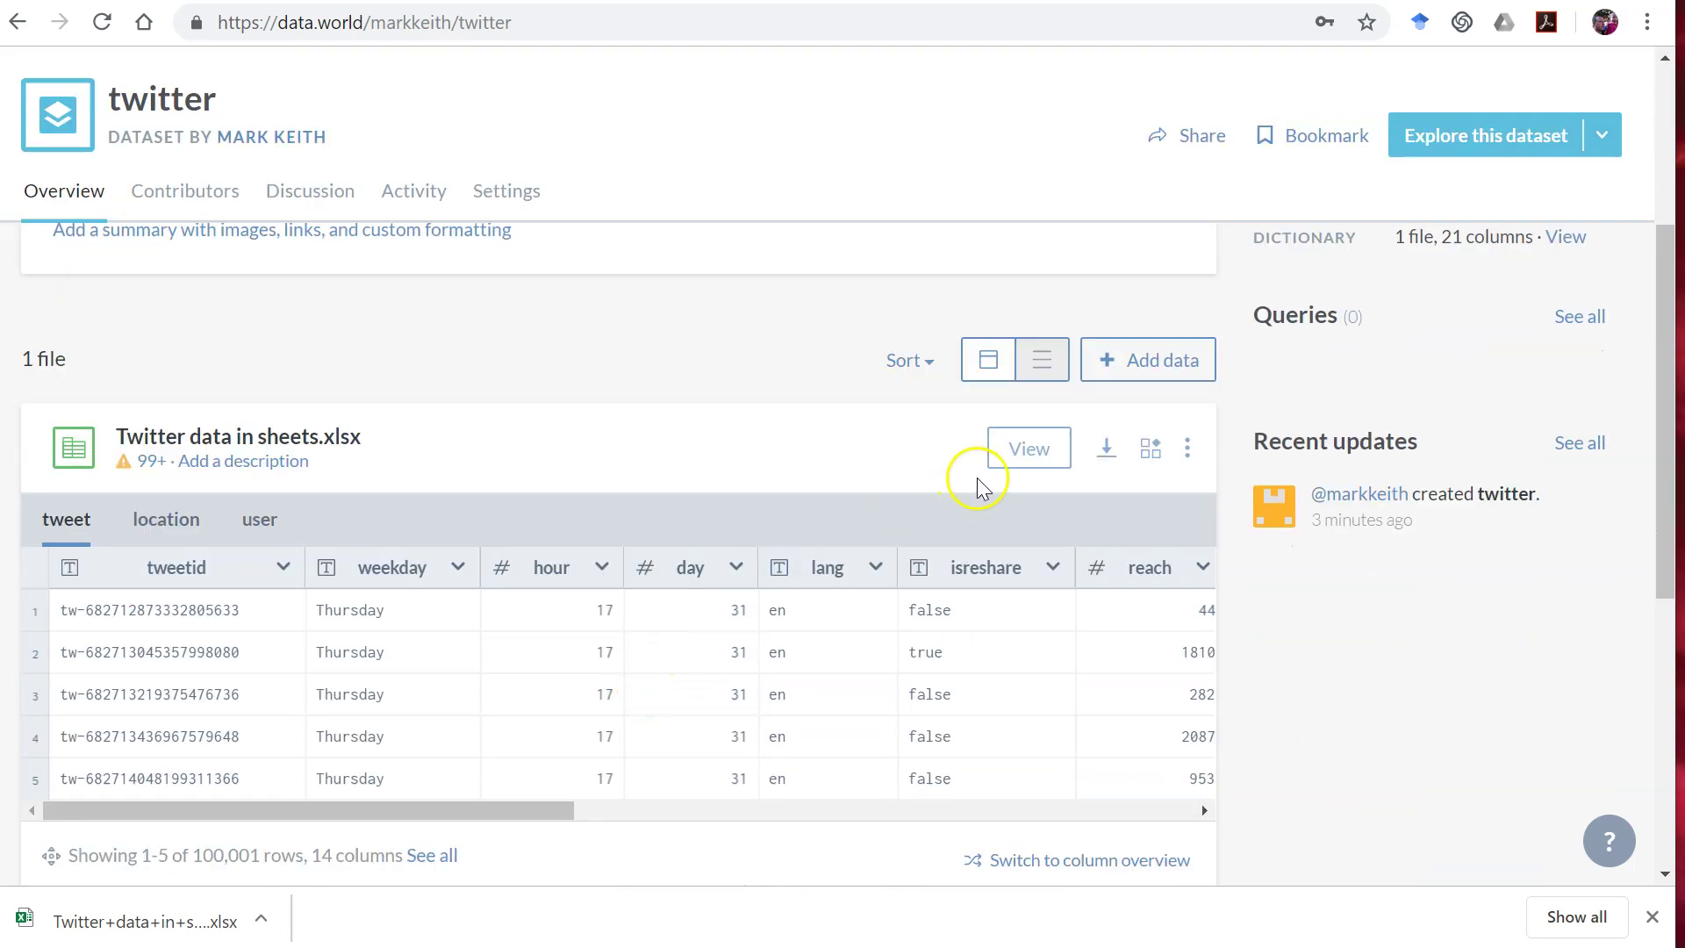
- Start a SQL query on the Excel file, prefilled with SELECT * FROM tweet LIMIT 5000
click(1187, 450)
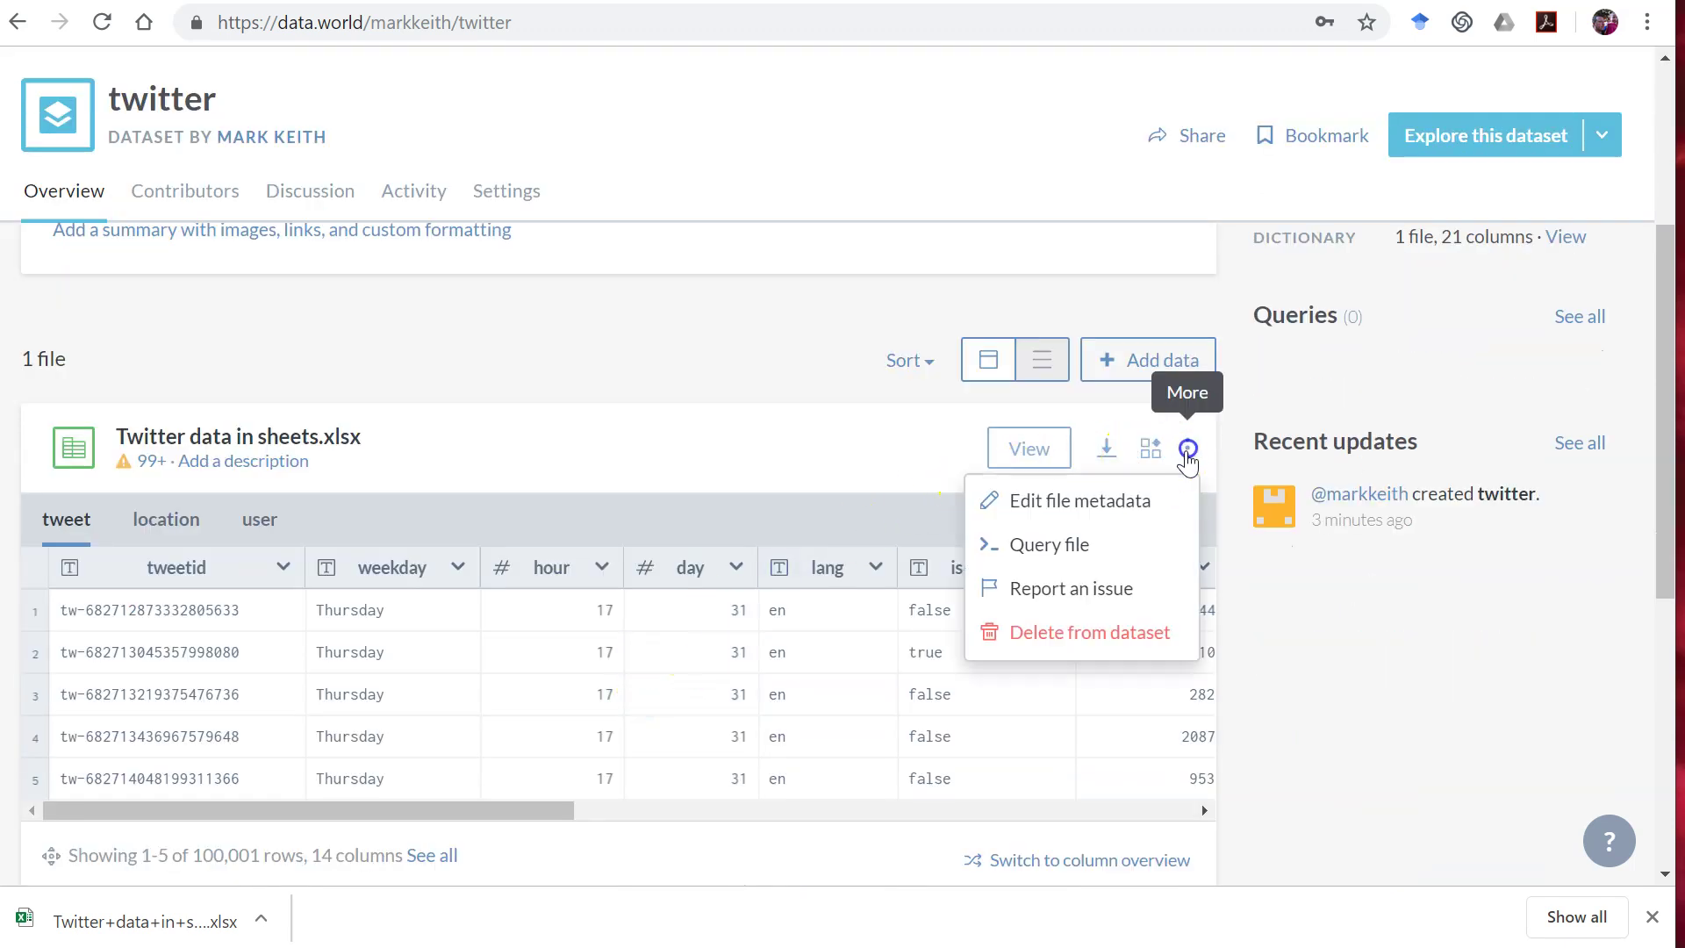
click(1053, 547)
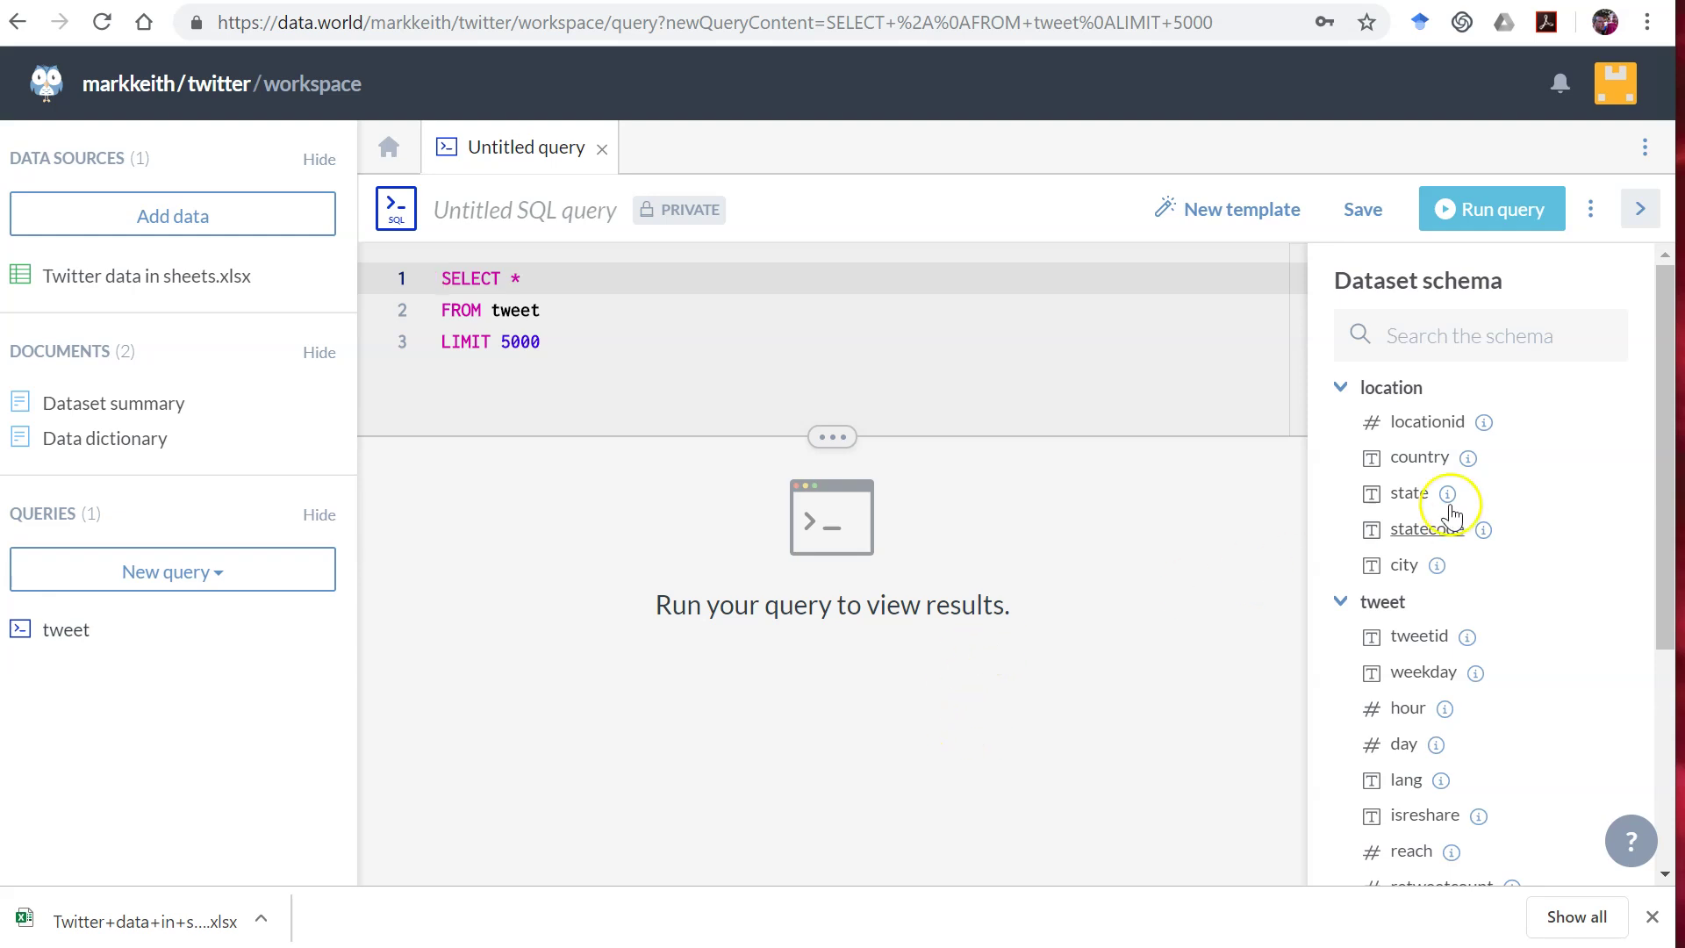